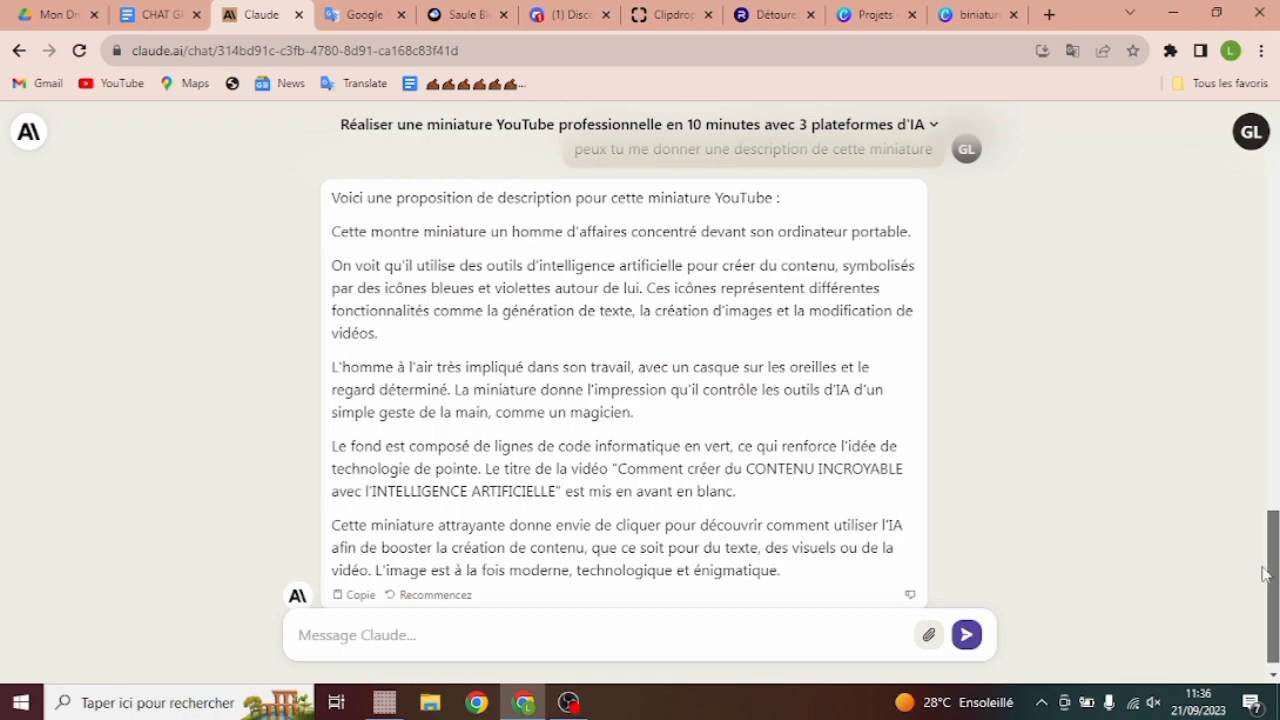
Review the Claude conversation's YouTube video description, presentation script and thumbnail description.
drag(1275, 576, 1275, 563)
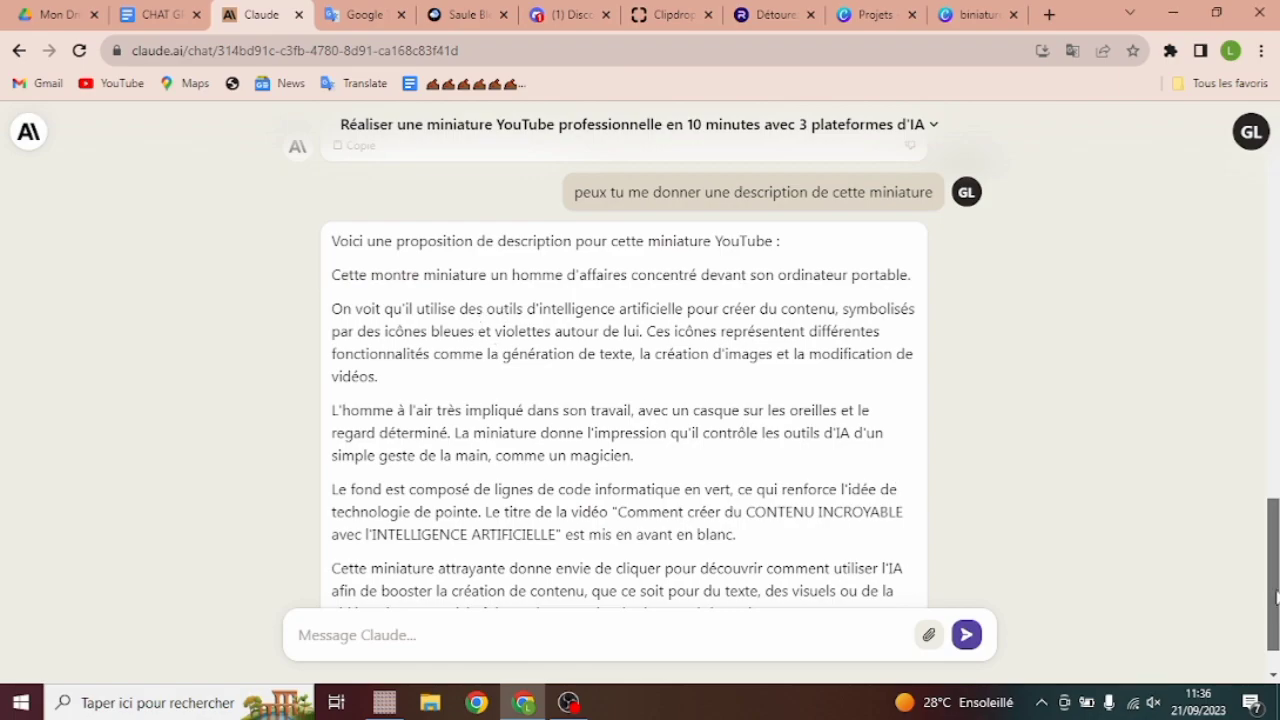
drag(1276, 597, 1274, 180)
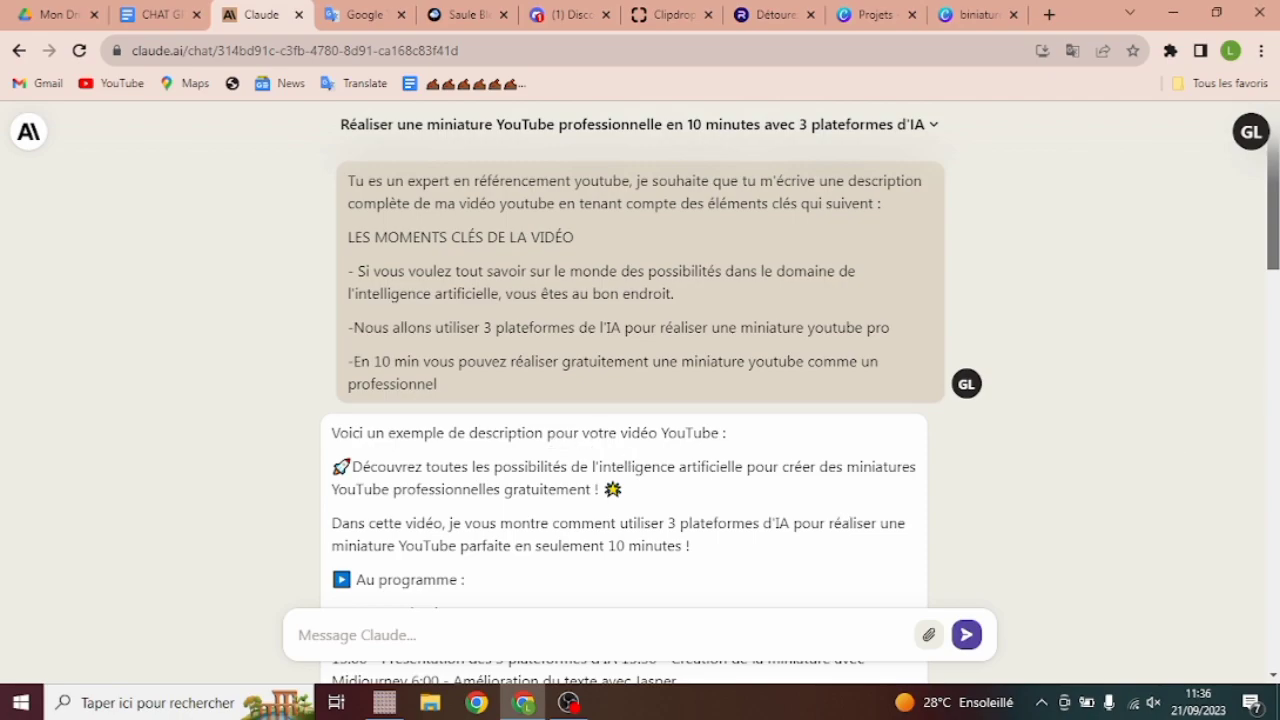
scroll(1275, 455, down, 10)
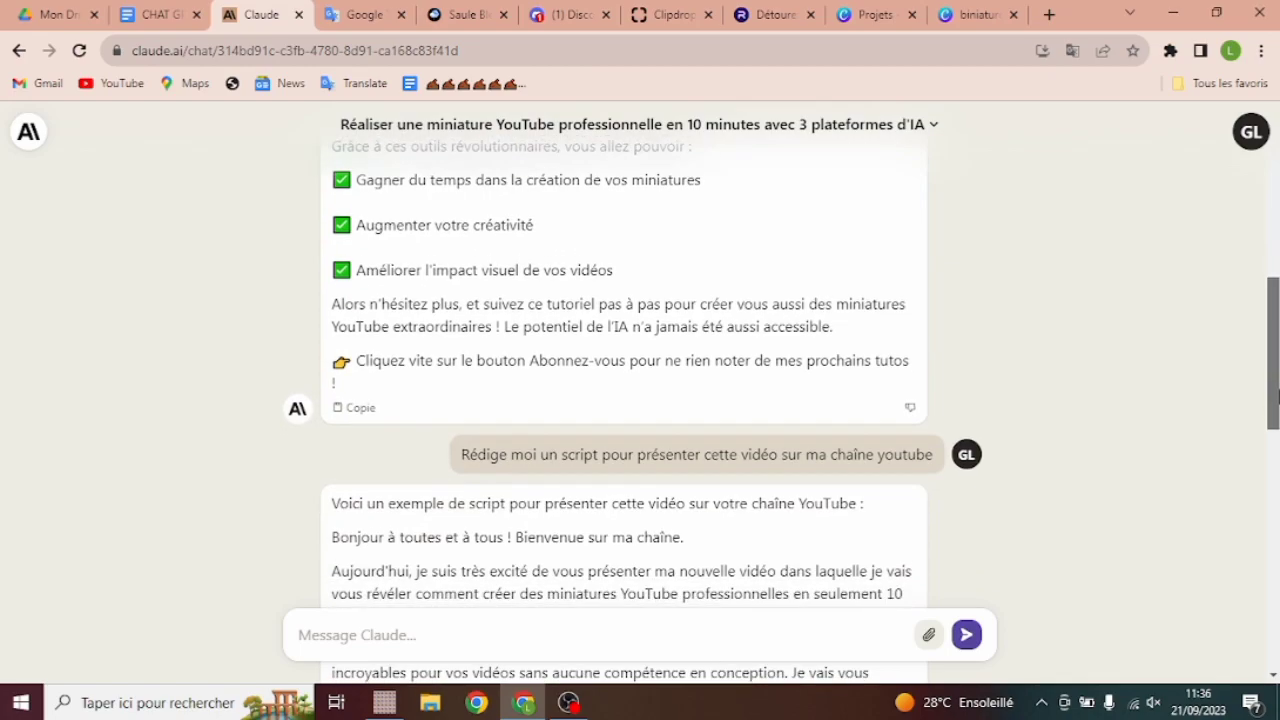
drag(1275, 455, 1269, 619)
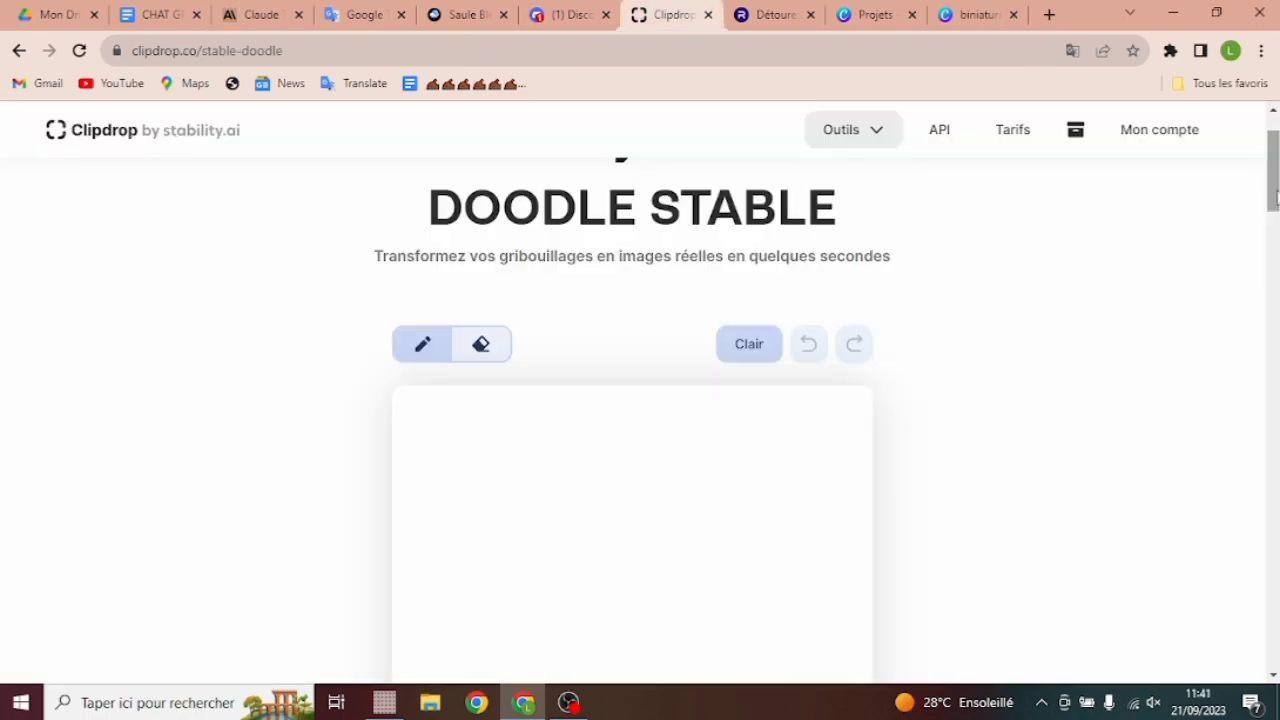
Draw a stick figure on Clipdrop's Stable Doodle canvas with a round head, dotted face, vertical body line and two slanted limbs.
mouse_move(1275, 197)
mouse_down()
mouse_move(1275, 232)
mouse_move(1273, 172)
mouse_move(1273, 203)
mouse_up()
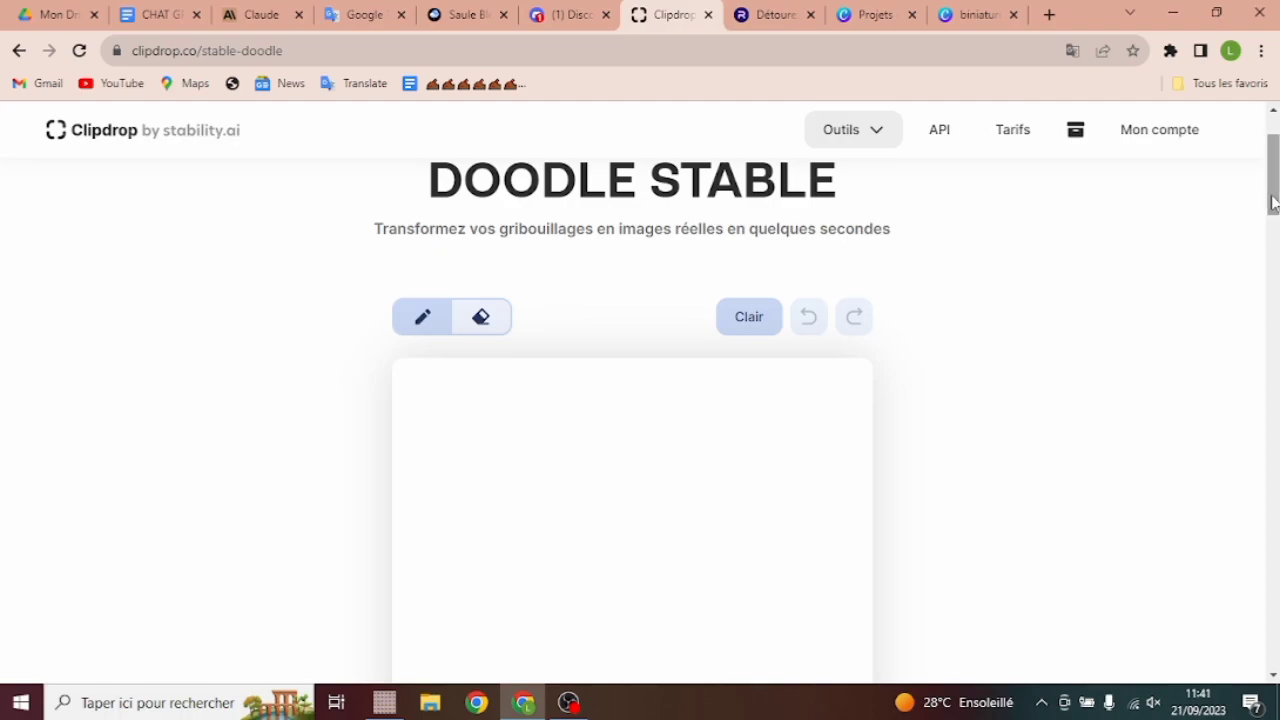
drag(1273, 203, 1273, 468)
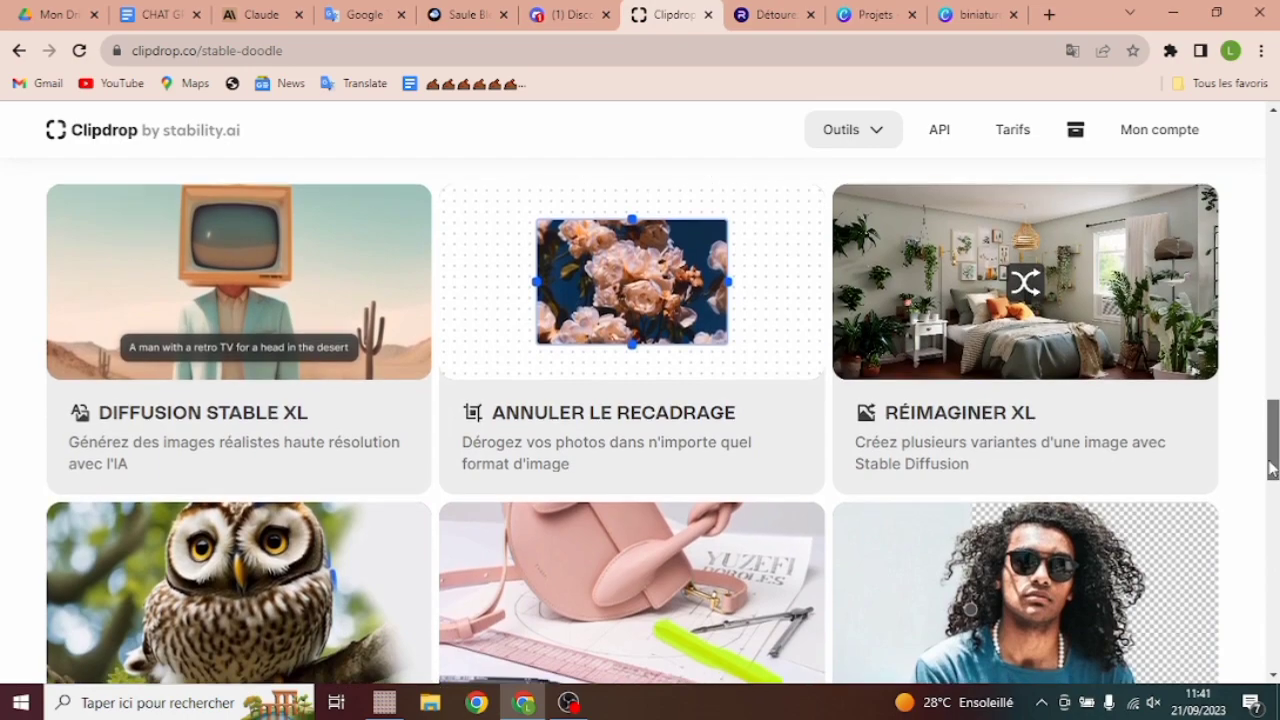
mouse_move(1272, 437)
mouse_down()
mouse_move(1276, 605)
mouse_move(1274, 453)
mouse_move(1271, 434)
mouse_move(1266, 517)
mouse_move(1237, 366)
mouse_move(1229, 180)
mouse_move(1233, 200)
mouse_move(1275, 207)
mouse_up()
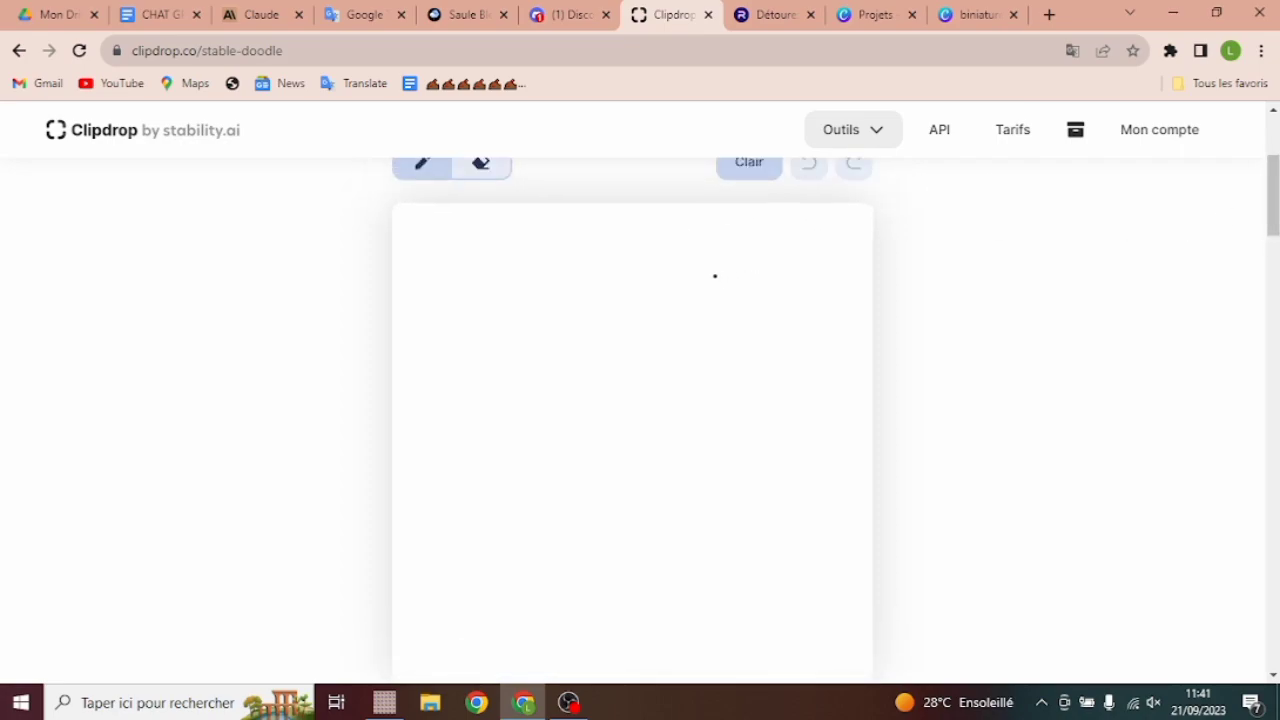
mouse_move(687, 271)
mouse_down()
mouse_move(613, 291)
mouse_move(606, 326)
mouse_move(632, 356)
mouse_move(682, 361)
mouse_move(691, 347)
mouse_move(699, 299)
mouse_move(684, 275)
mouse_up()
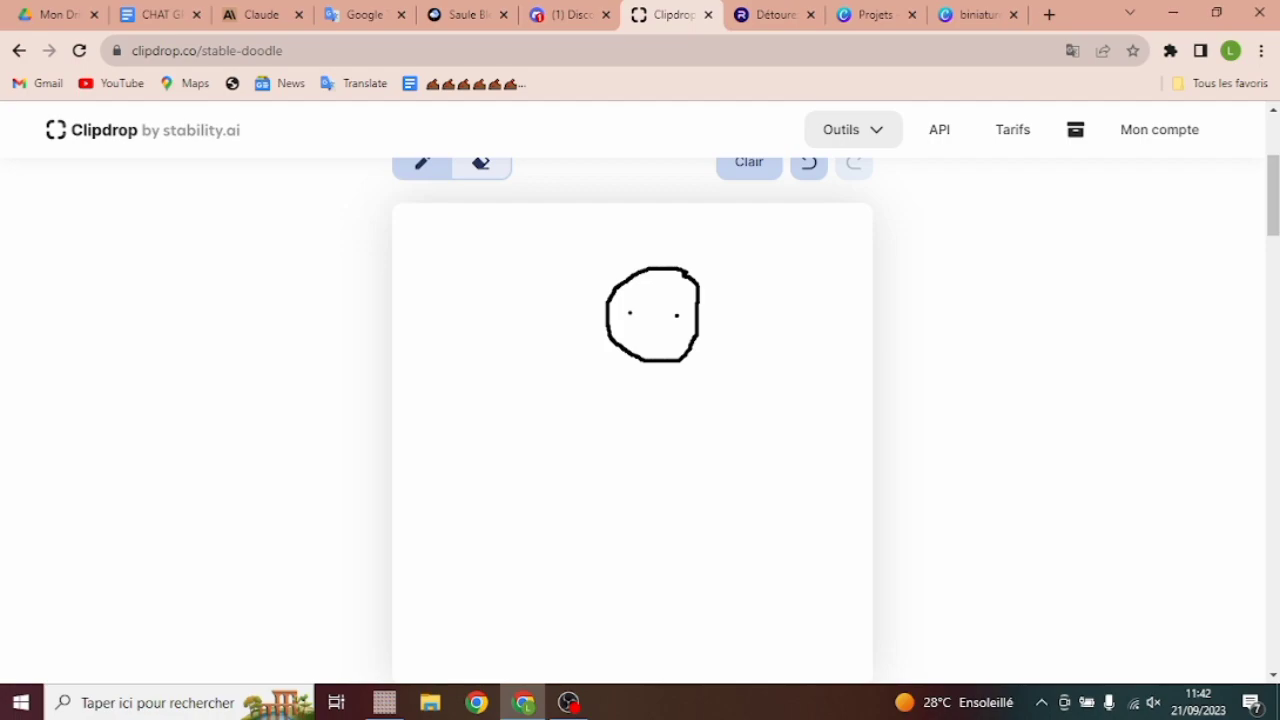
scroll(640, 400, up, 1)
drag(657, 402, 657, 443)
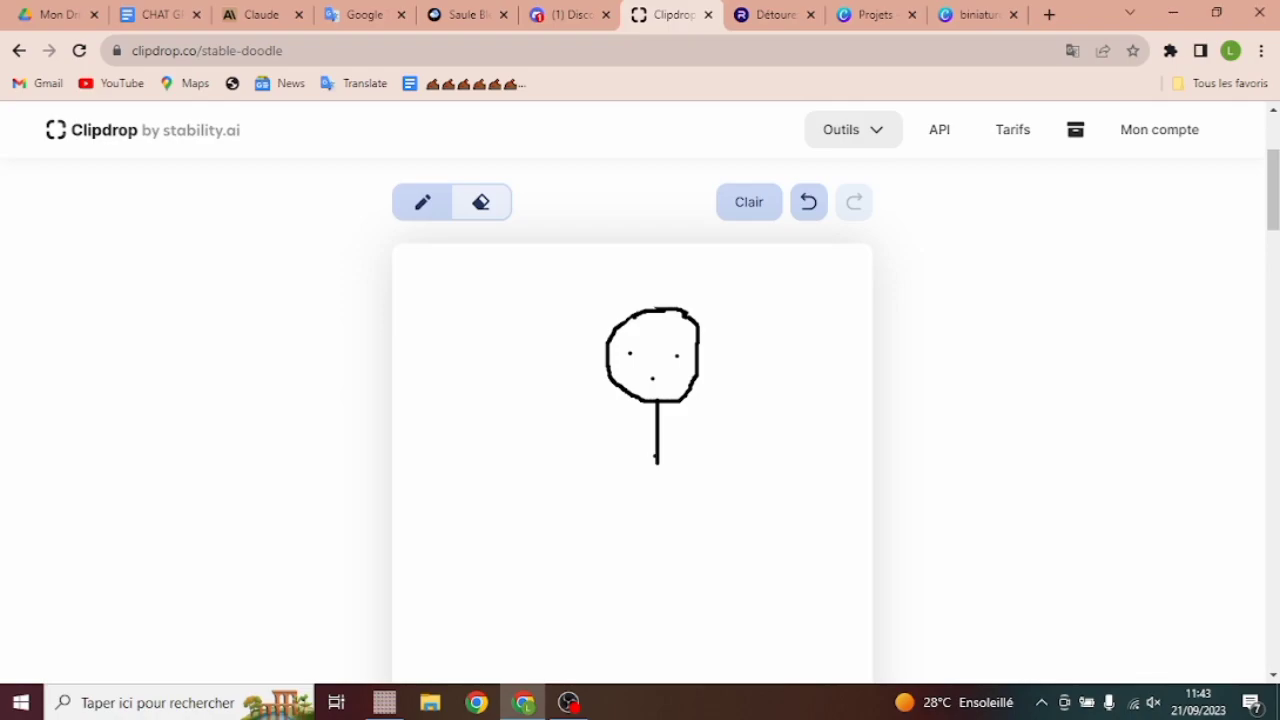
drag(657, 462, 659, 500)
drag(655, 458, 598, 534)
drag(655, 457, 718, 494)
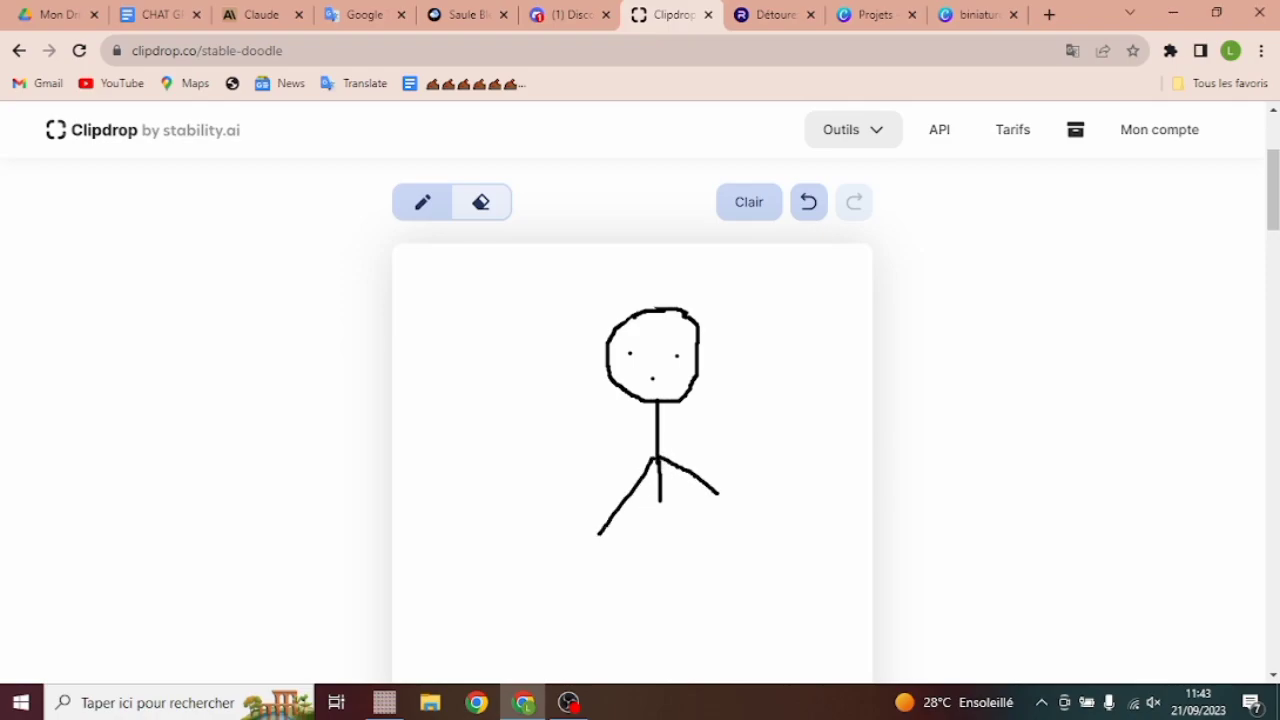
Erase the two slanted limbs branching from the stick figure's body line.
click(480, 204)
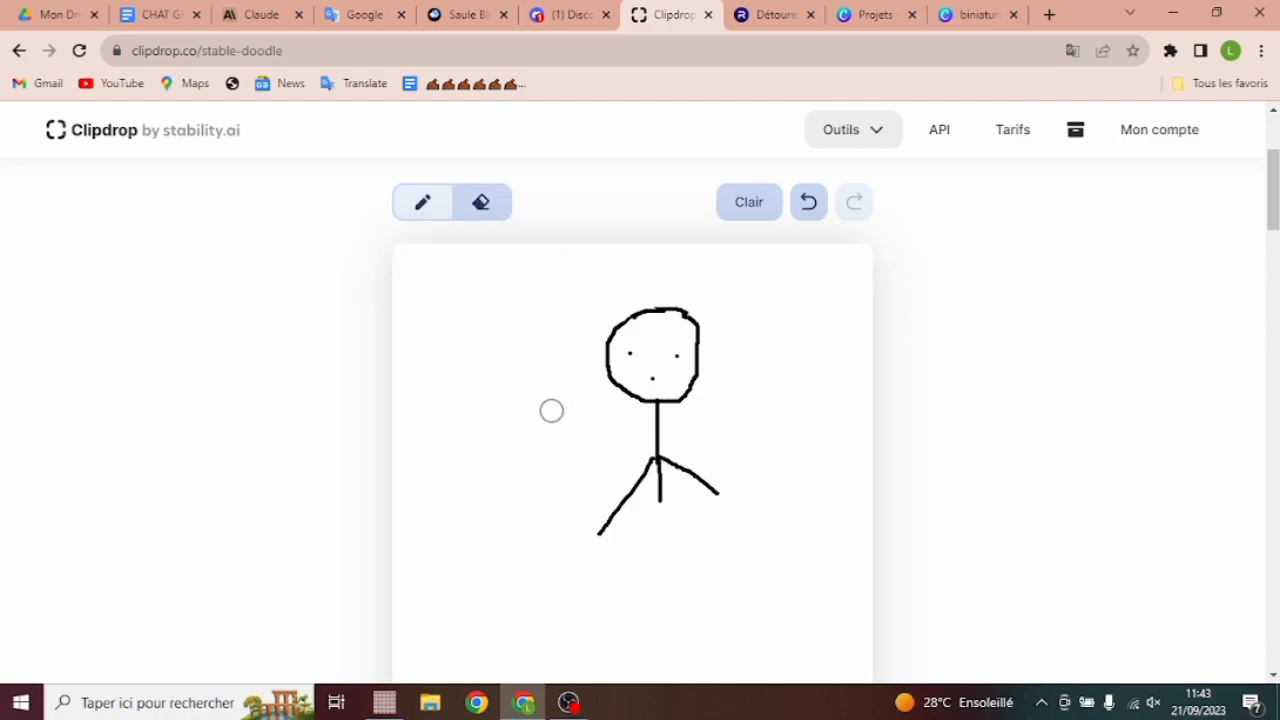
drag(643, 462, 603, 529)
mouse_move(671, 480)
mouse_down()
mouse_move(666, 451)
mouse_move(694, 481)
mouse_up()
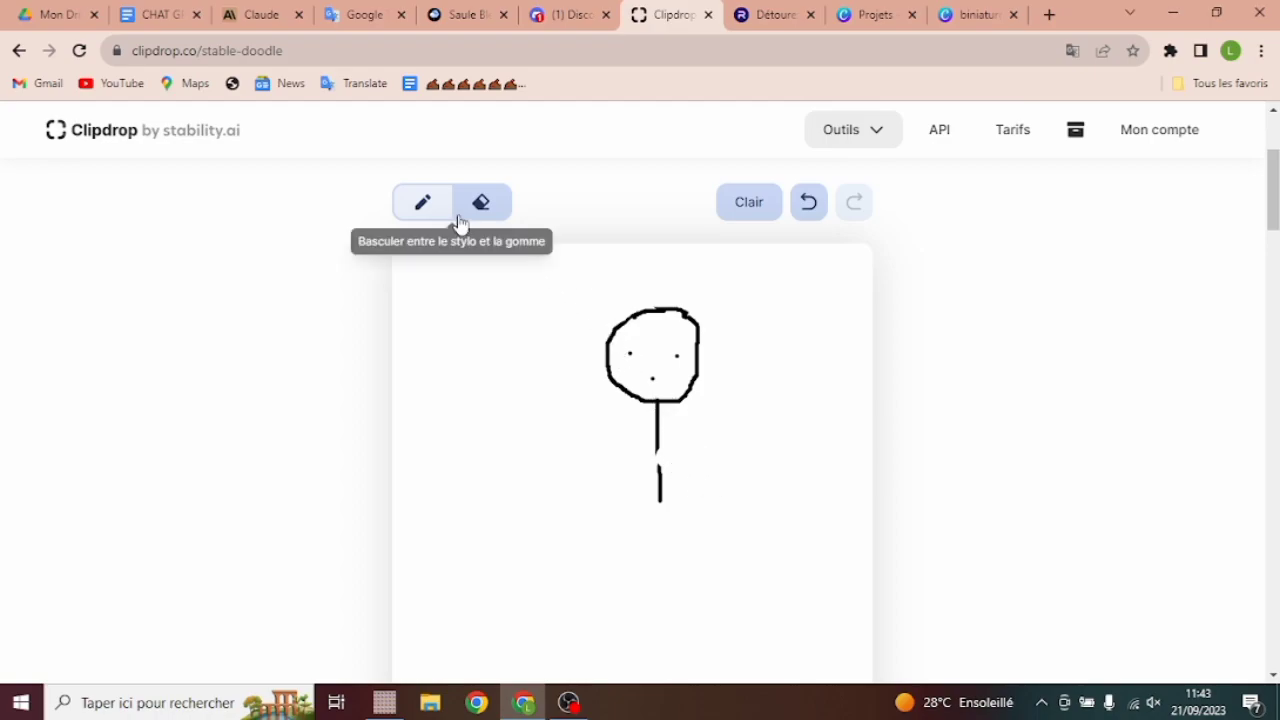
Extend the stick figure's body line downward, adding two legs and one raised arm outlined with two lines.
click(426, 212)
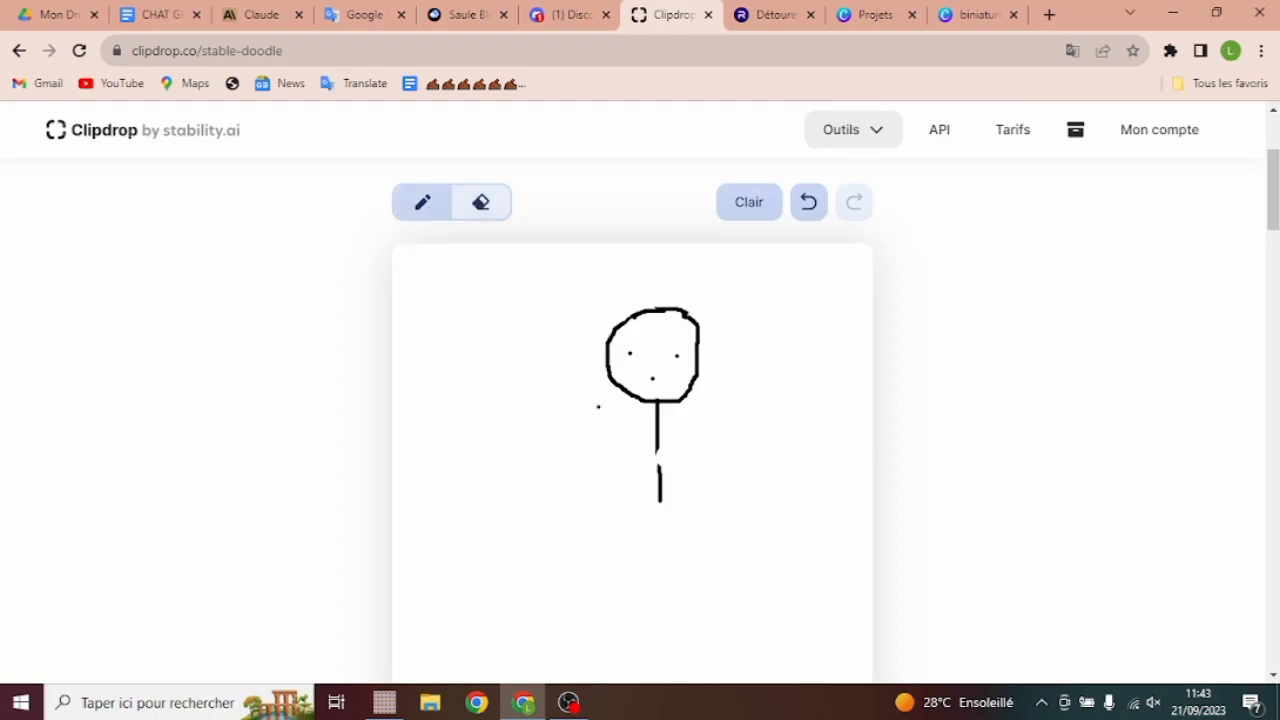
mouse_move(657, 446)
mouse_down()
mouse_move(662, 545)
mouse_move(620, 603)
mouse_up()
drag(662, 545, 698, 598)
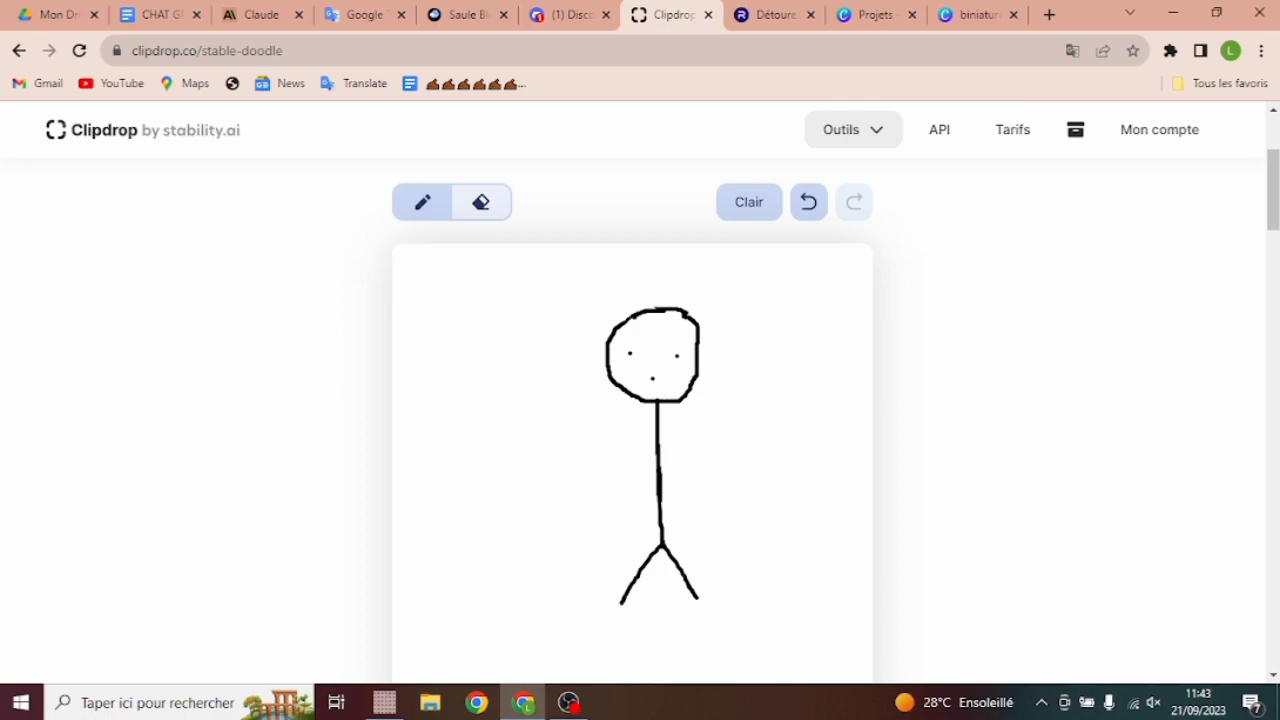
mouse_move(657, 471)
mouse_down()
mouse_move(624, 470)
mouse_move(562, 427)
mouse_up()
mouse_move(659, 466)
mouse_down()
mouse_move(667, 497)
mouse_move(636, 497)
mouse_move(582, 480)
mouse_move(548, 432)
mouse_up()
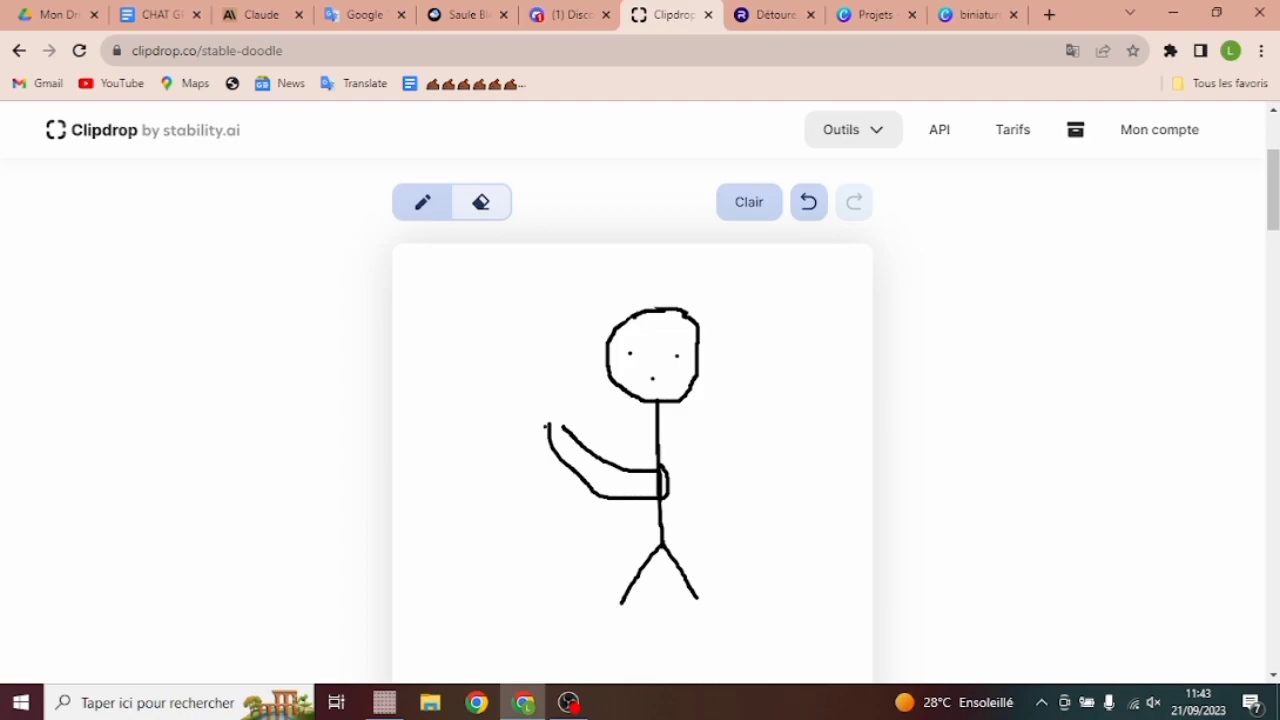
Copy the English robot prompt from Google Translate and use it in Clipdrop to generate images from the doodle.
drag(1274, 220, 1274, 250)
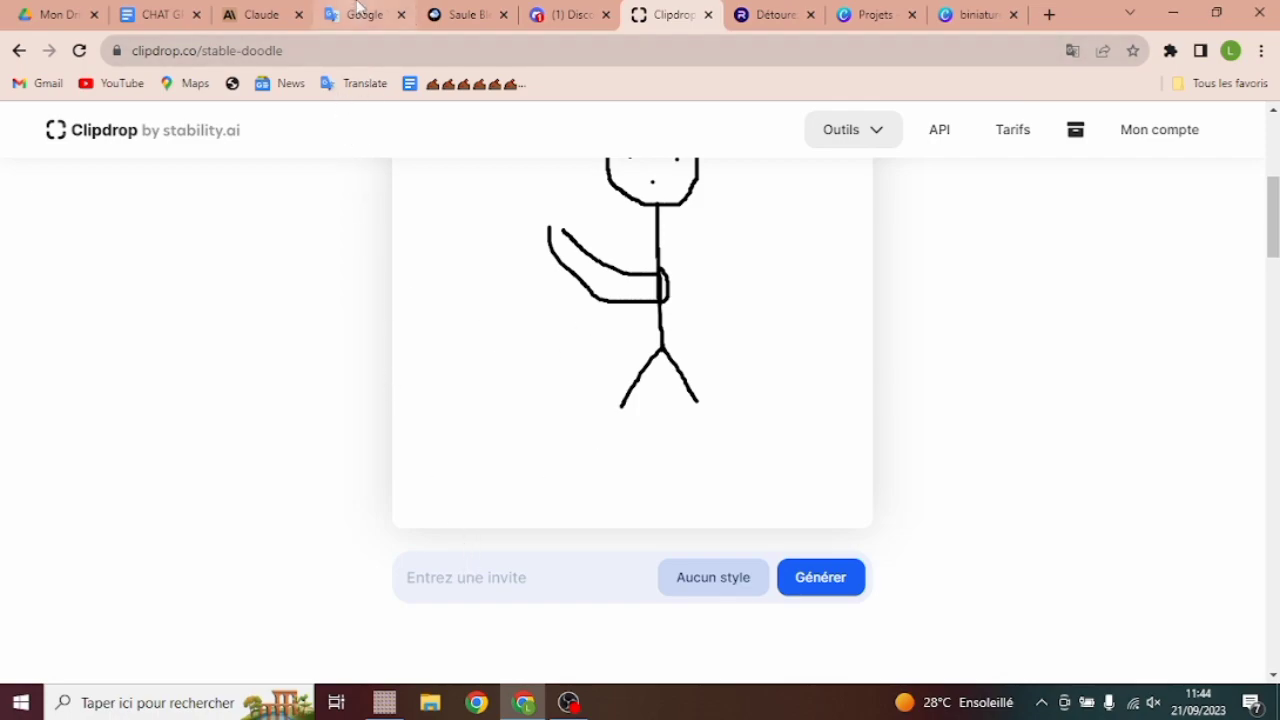
click(360, 12)
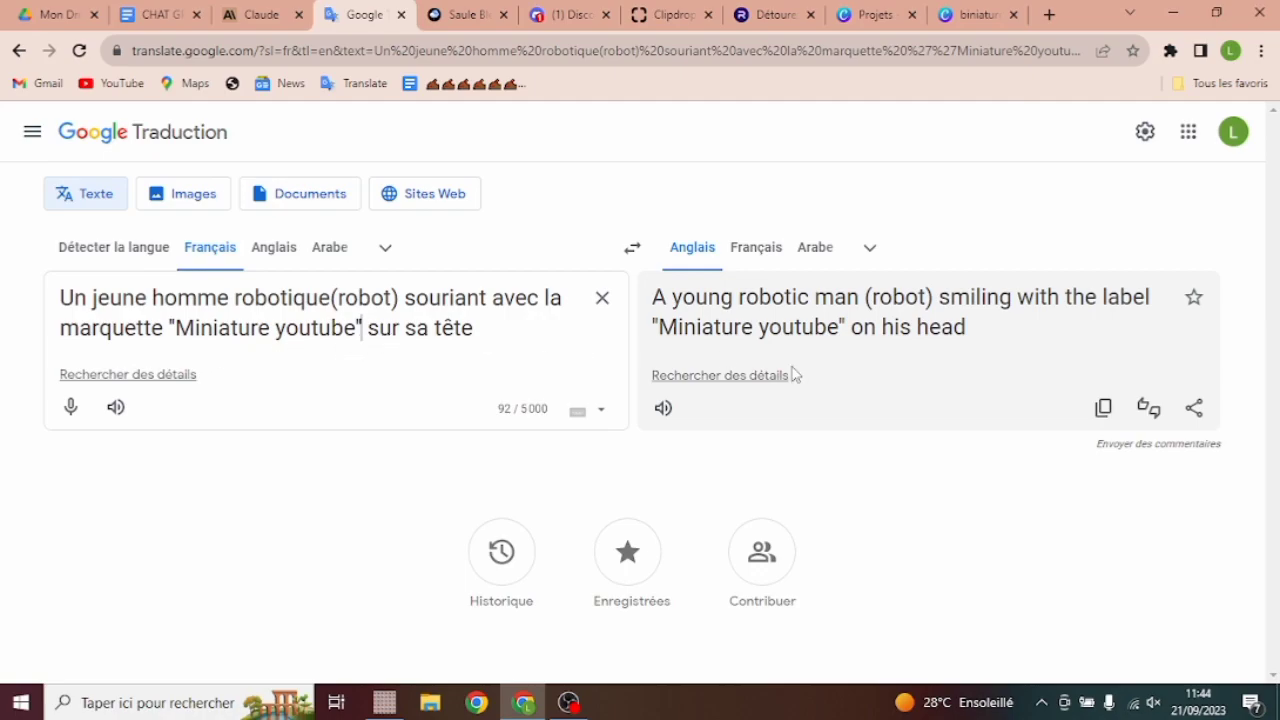
click(1104, 410)
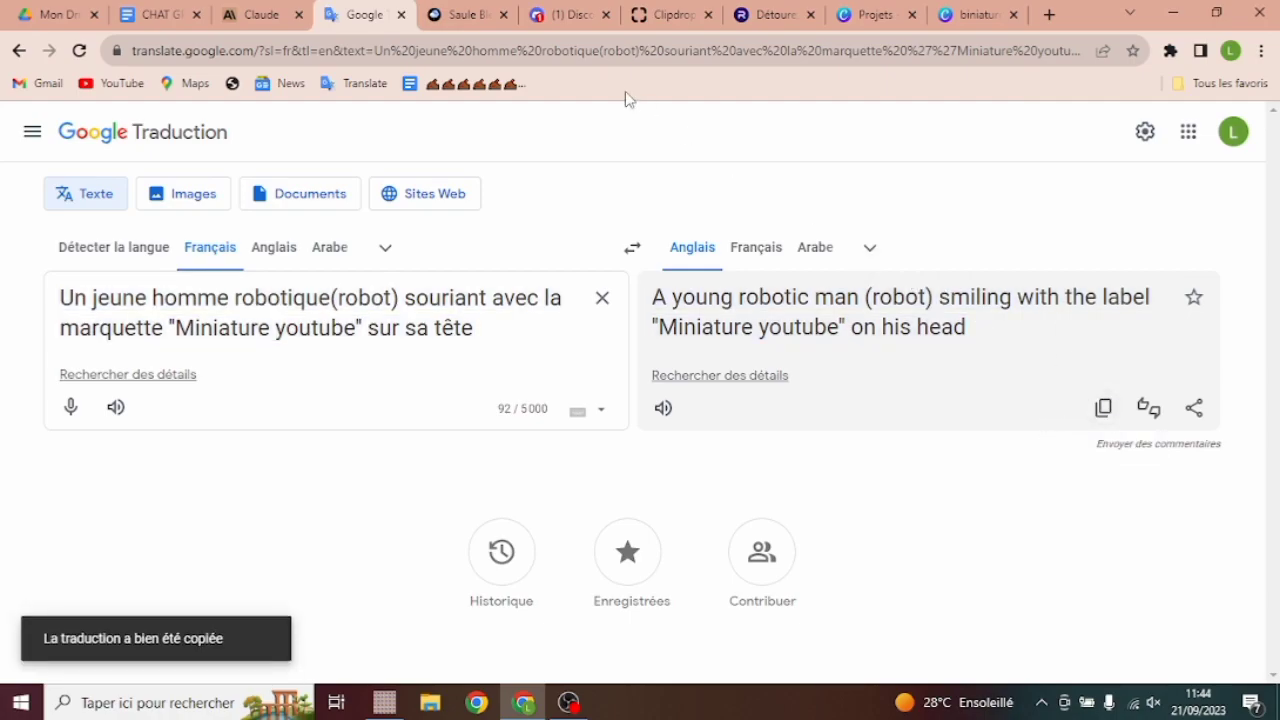
click(667, 14)
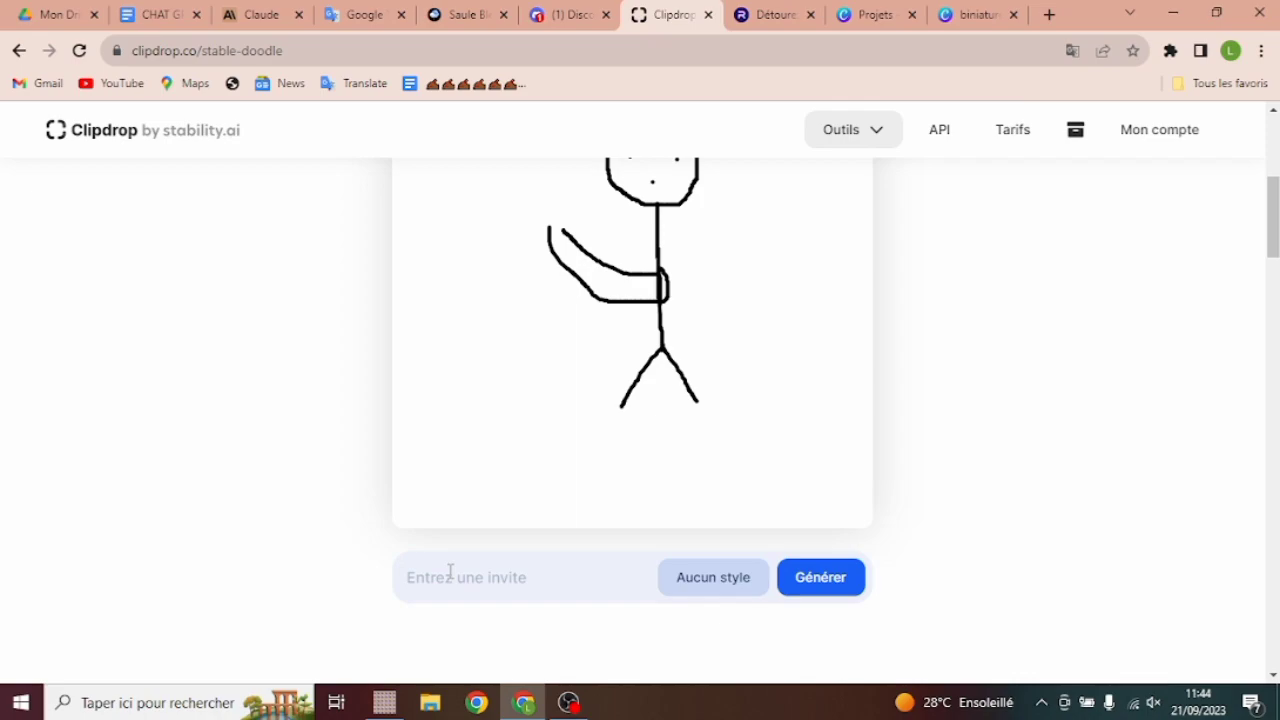
click(450, 577)
key(ctrl+v)
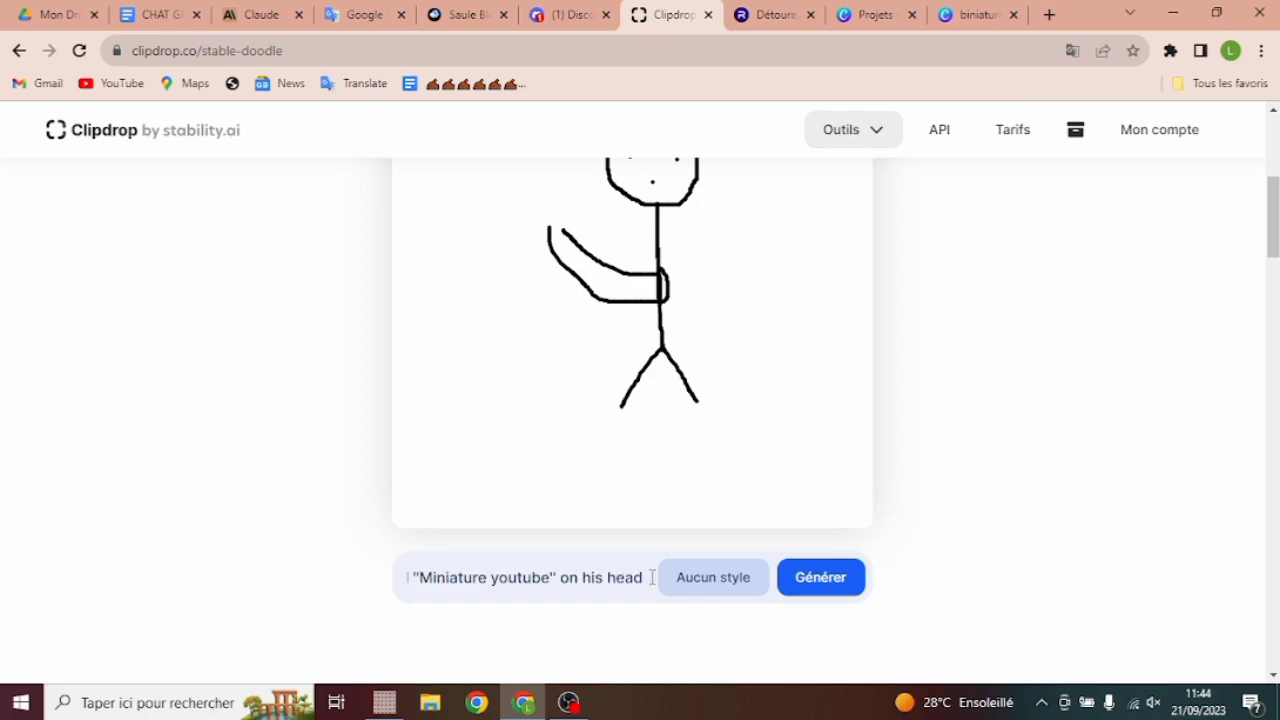
click(817, 589)
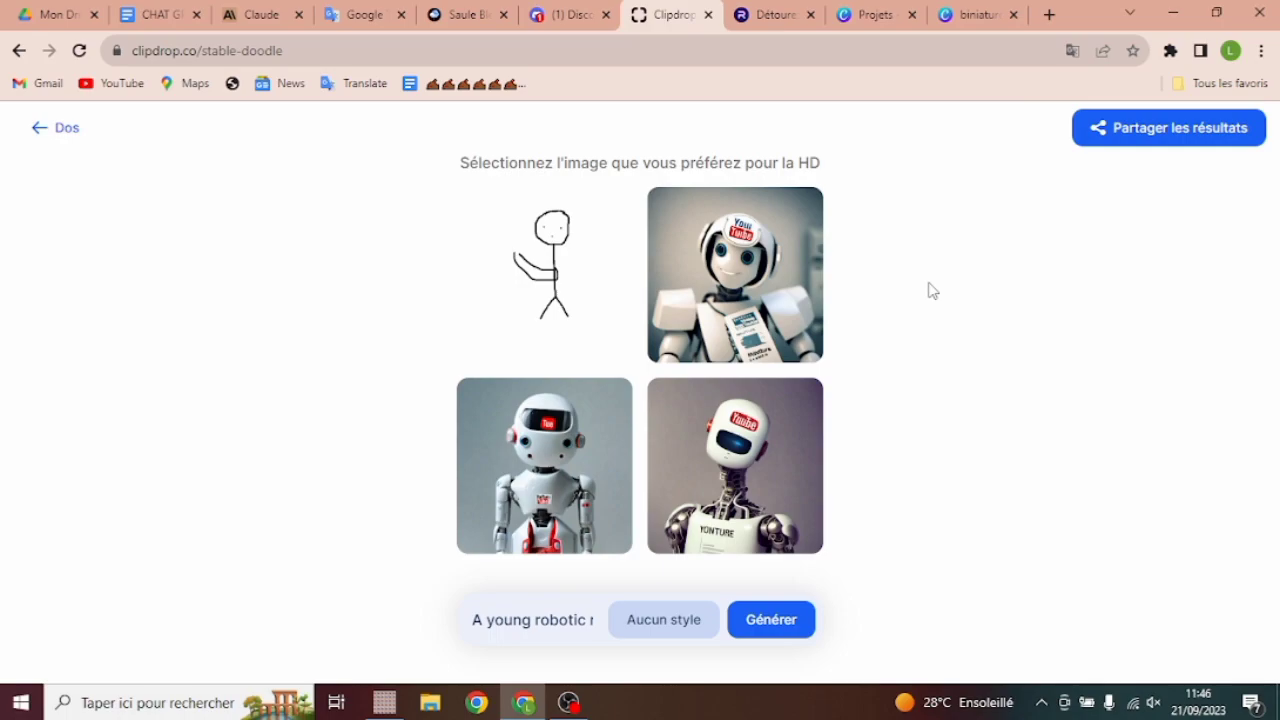
Download the smiling robot image with the YouTube-style badge in HD, and generate another variation of it.
click(755, 305)
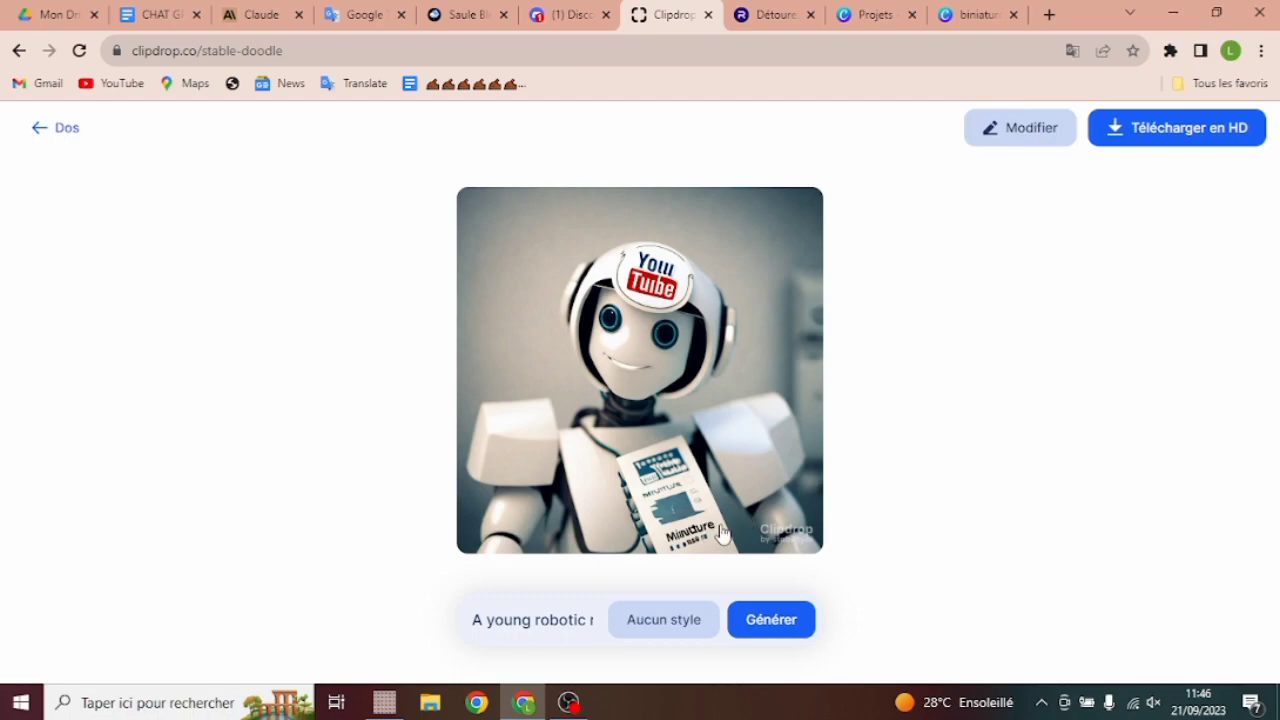
click(1208, 143)
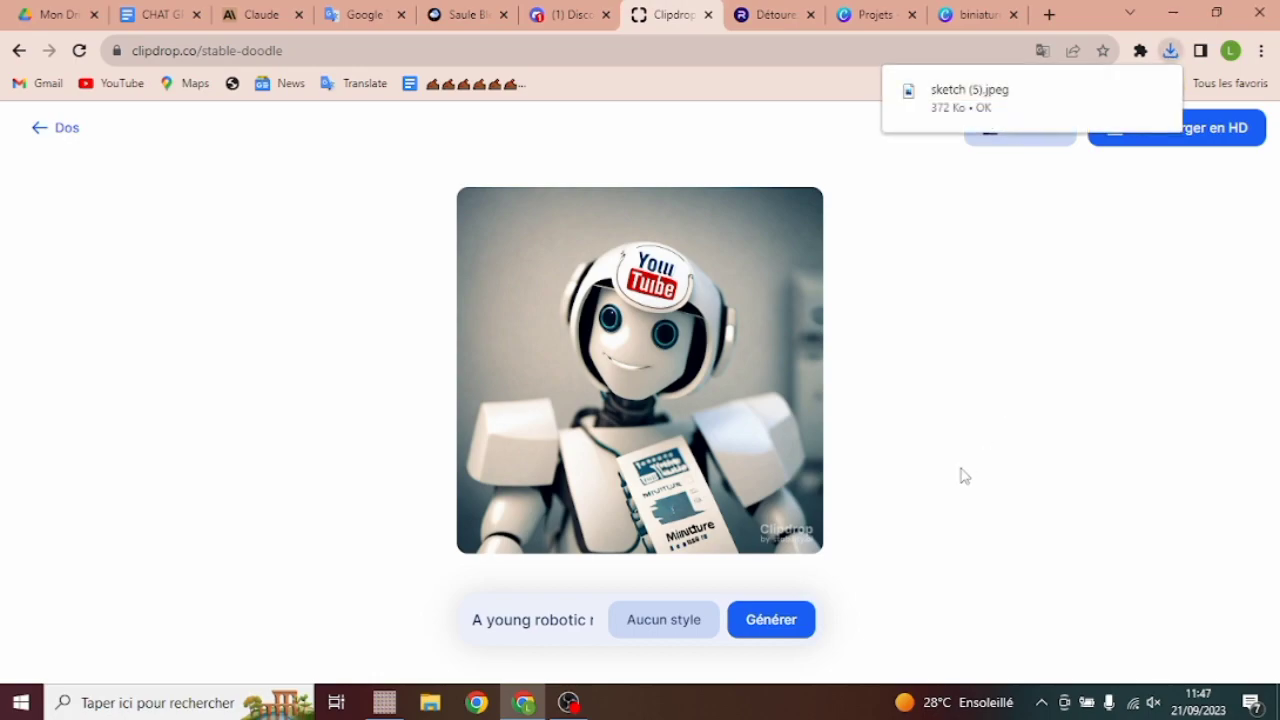
click(770, 625)
click(770, 622)
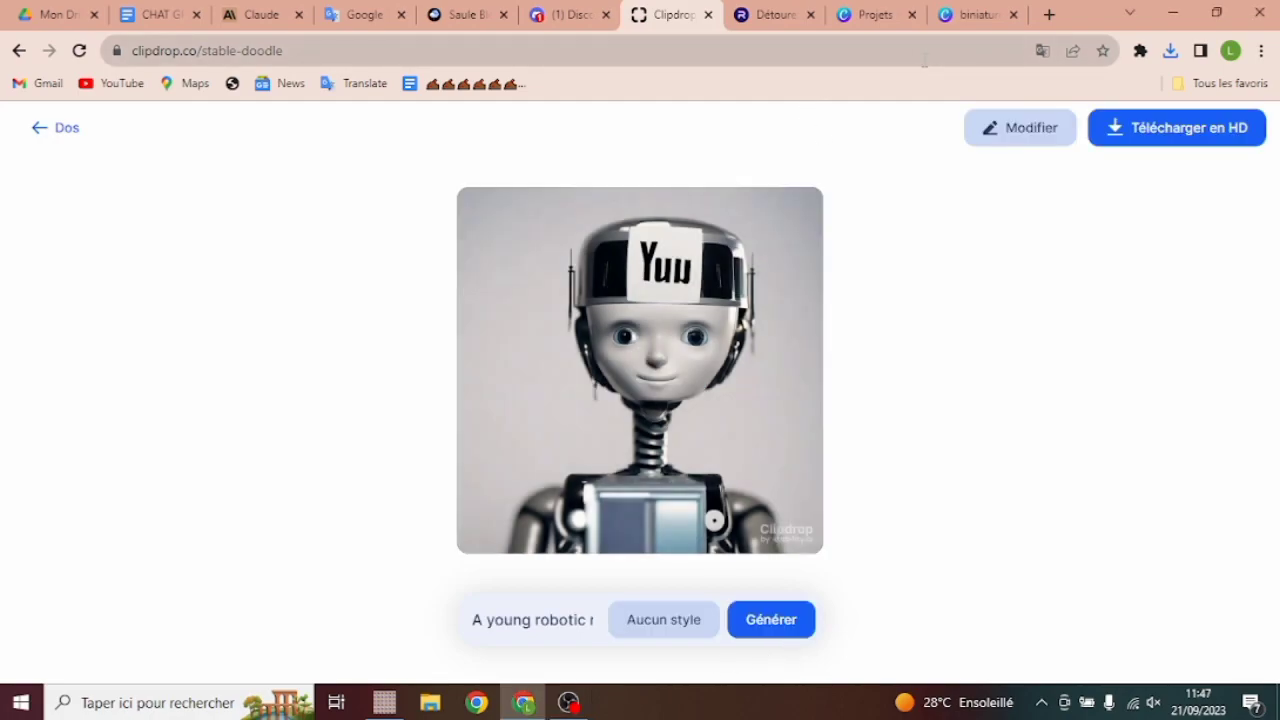
drag(941, 57, 724, 159)
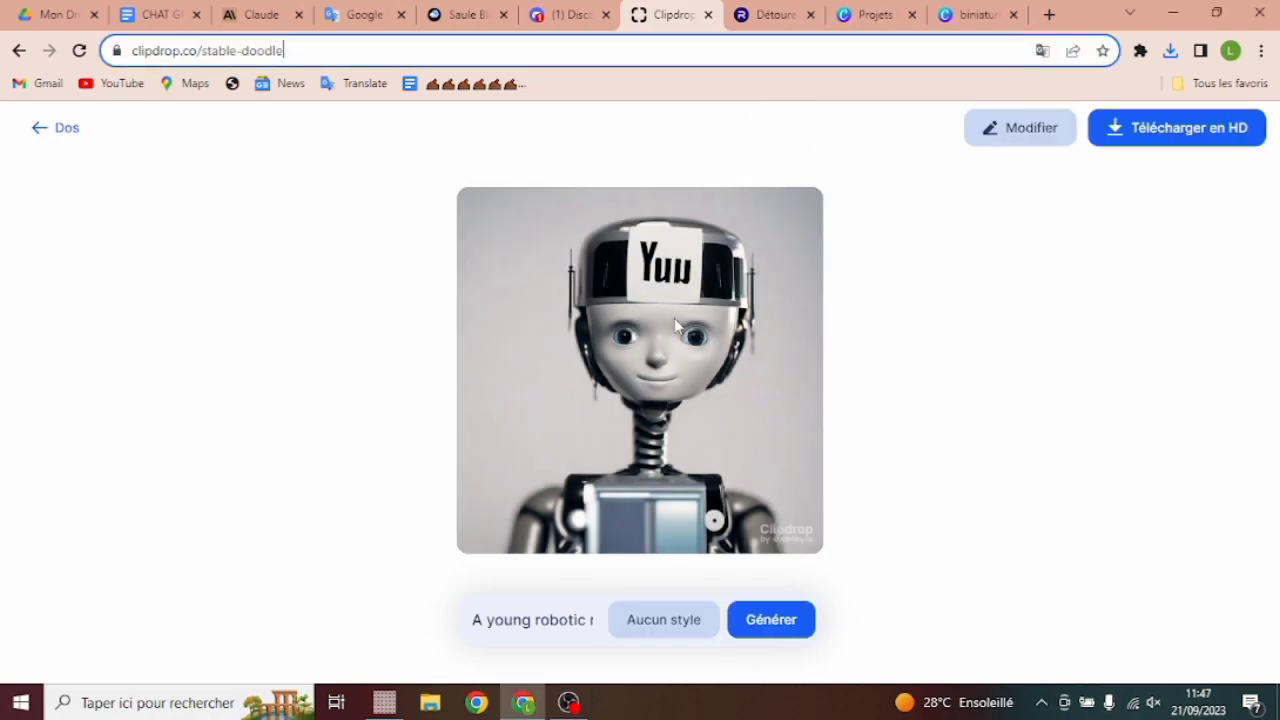
click(856, 345)
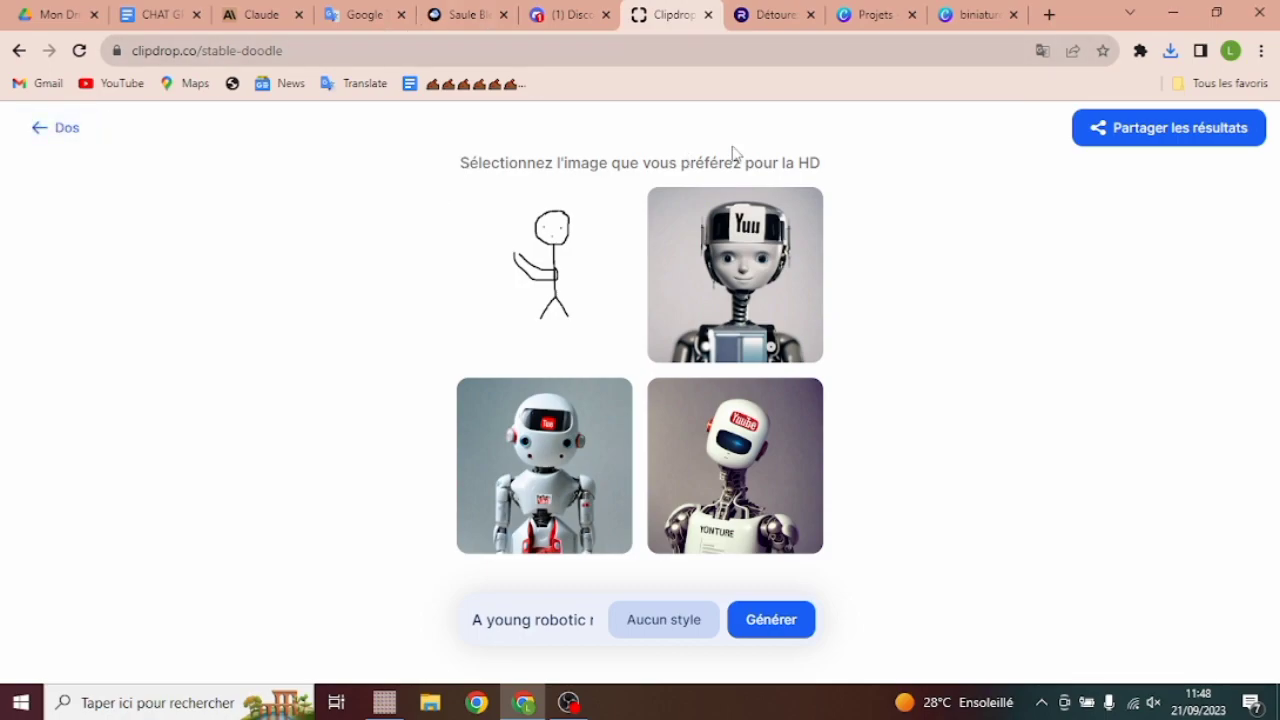
Switch to PhotoRoom and remove the background of sketch (6).jpeg with the Supprimer l'arrière-plan tool.
click(768, 18)
mouse_move(471, 149)
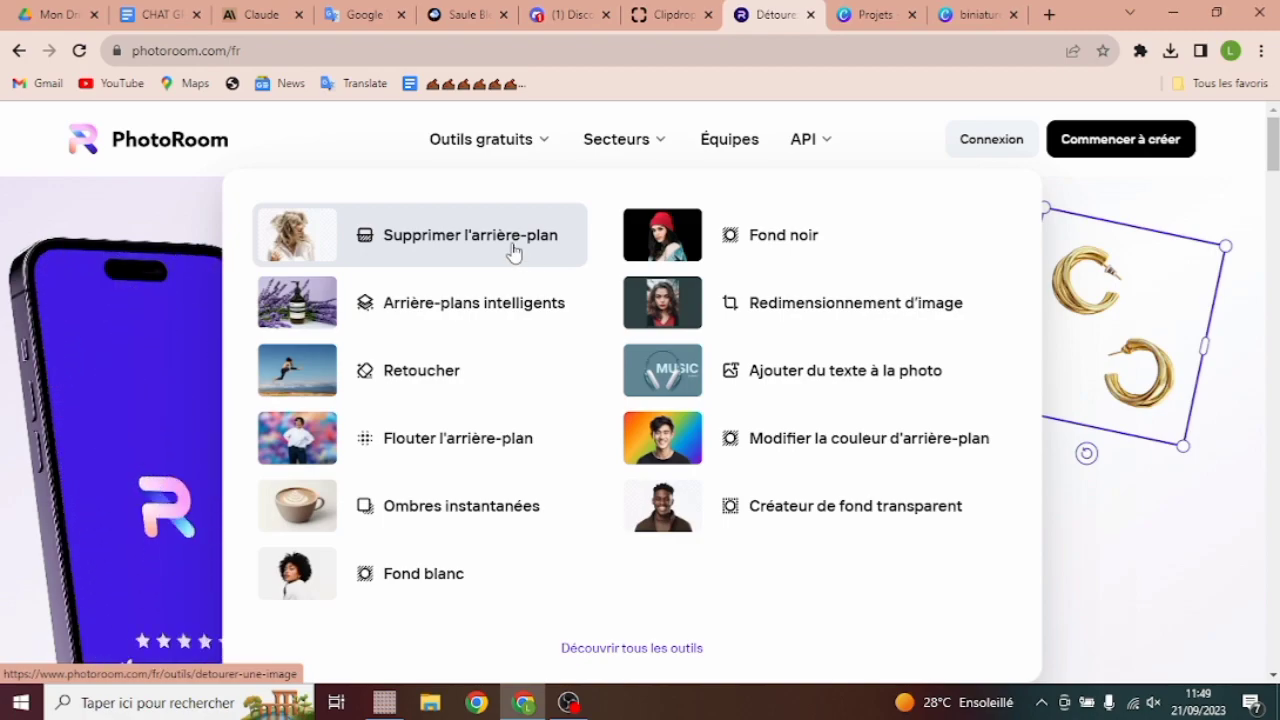
click(460, 245)
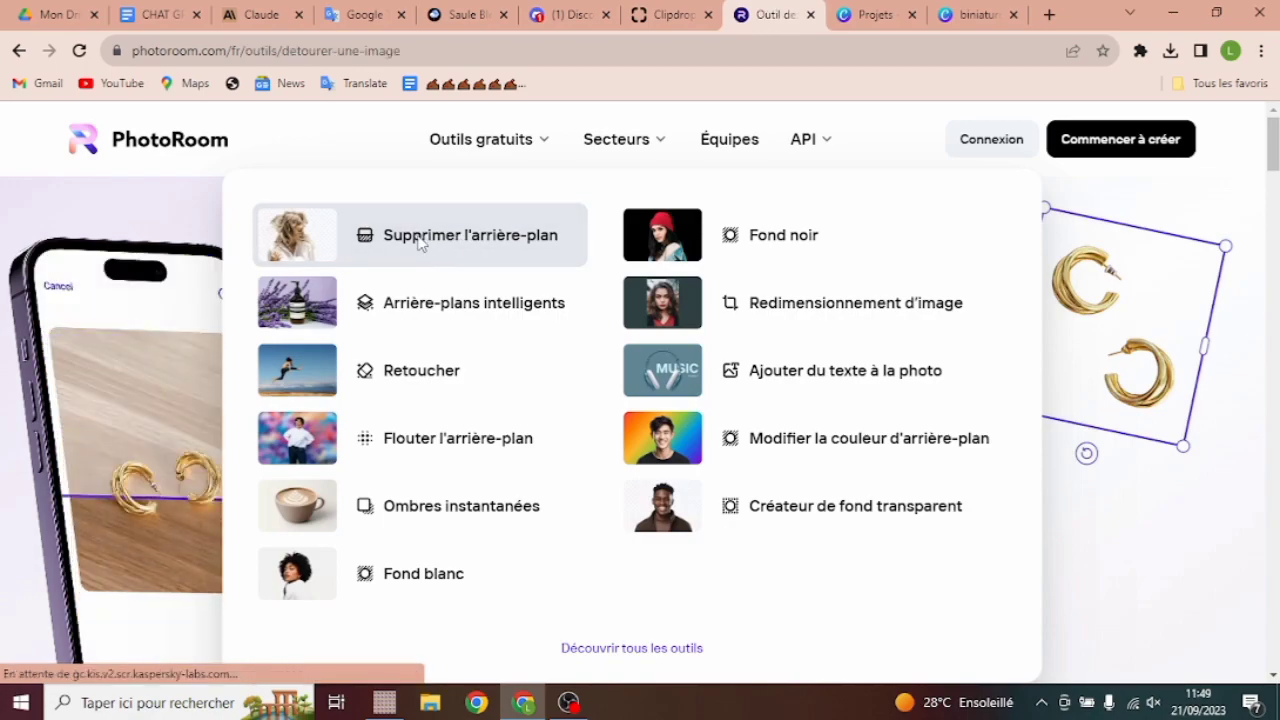
scroll(617, 432, down, 3)
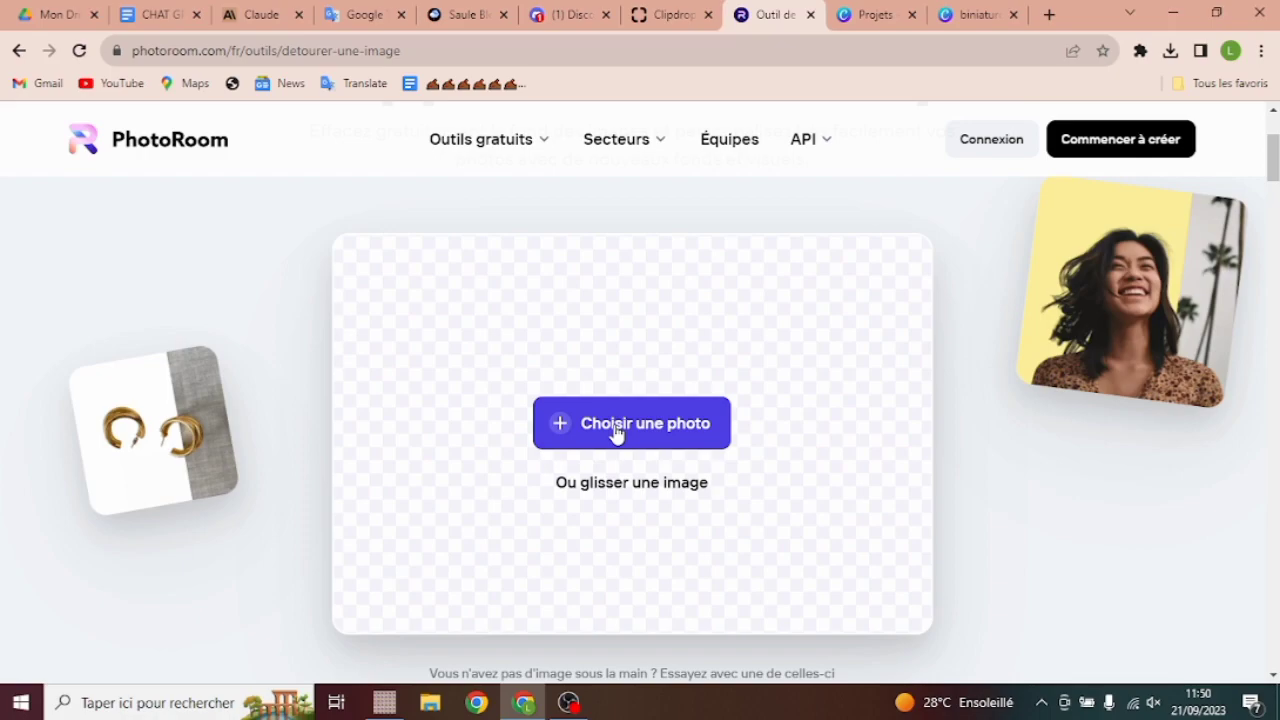
click(617, 430)
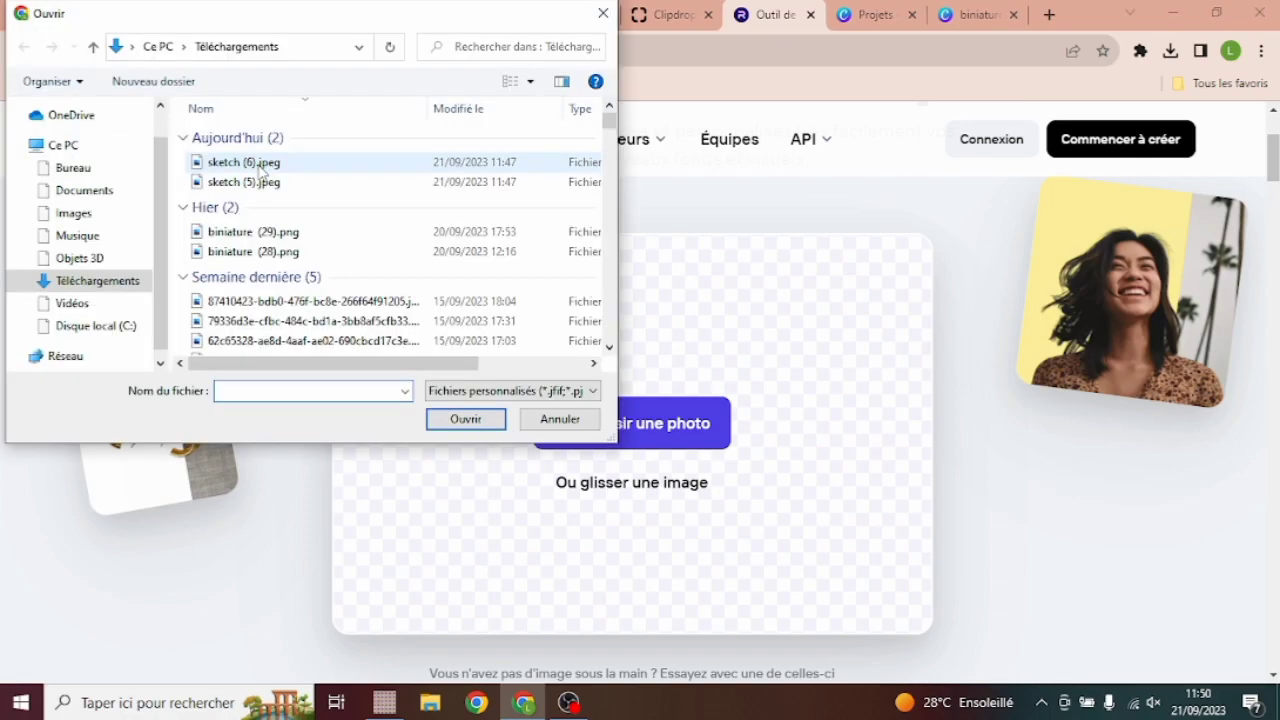
click(262, 165)
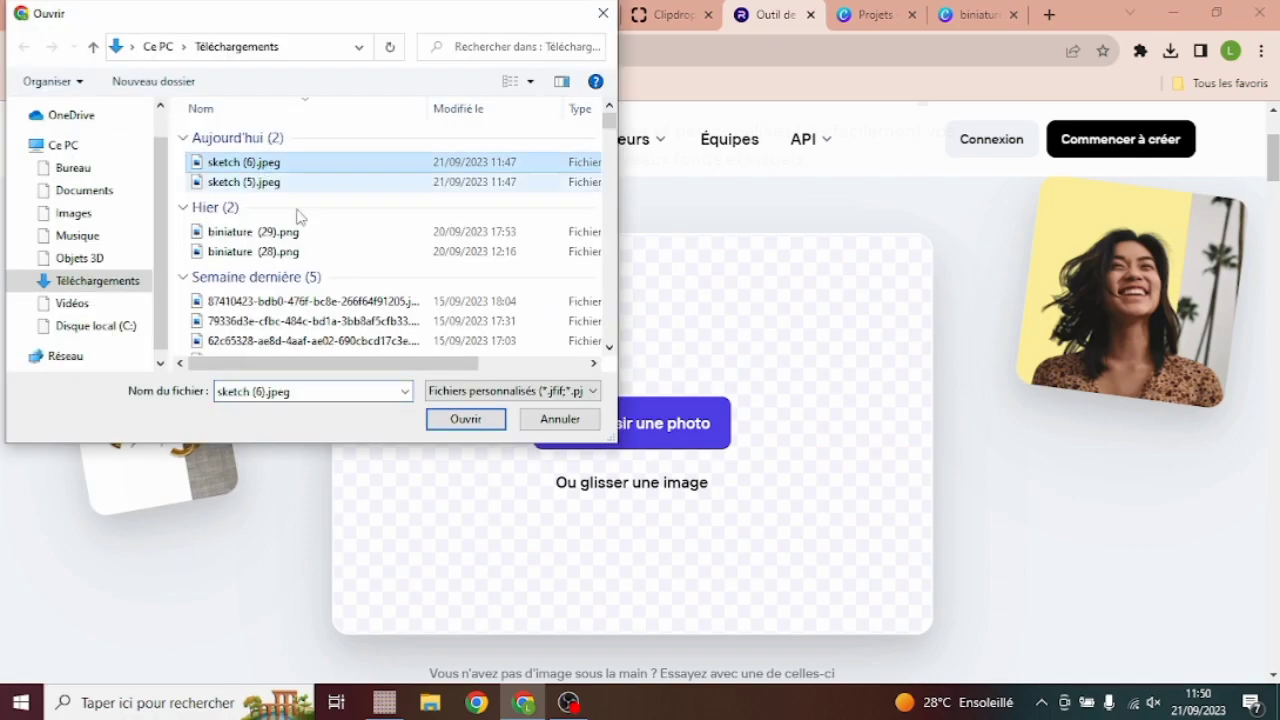
click(465, 420)
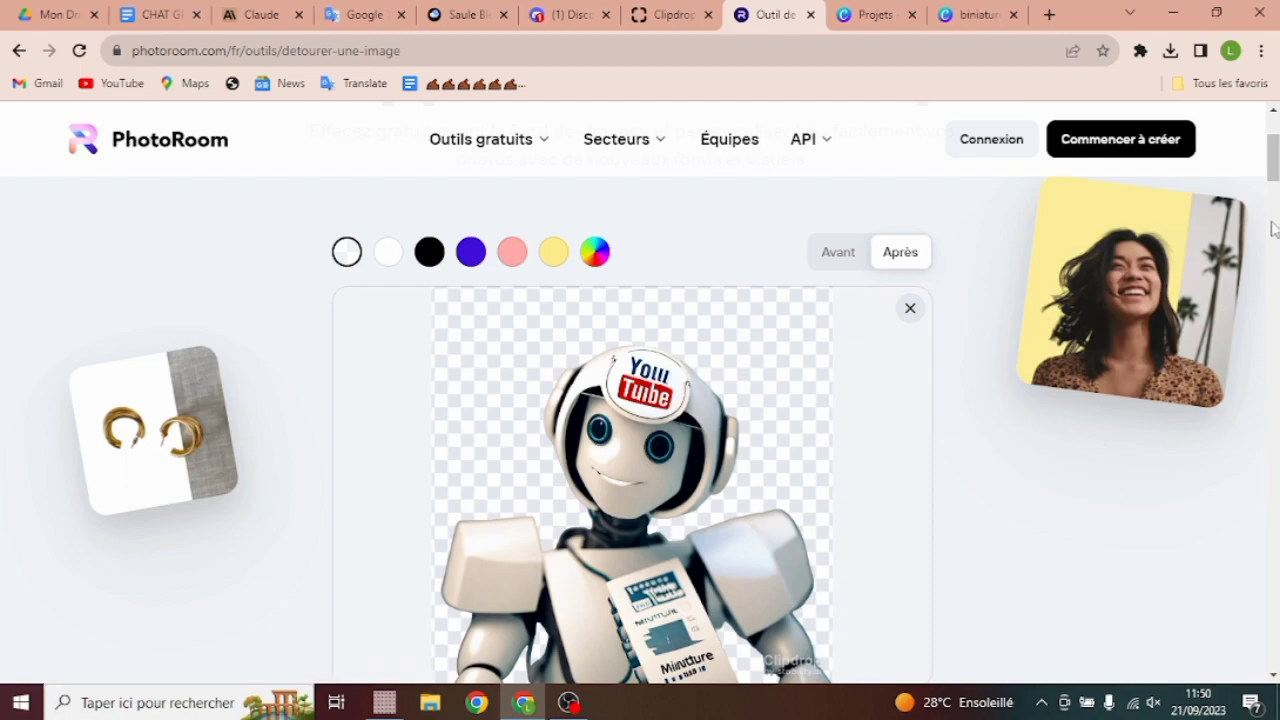
Try yellow and pink backgrounds behind the cut-out robot, and set the background to violet-blue.
scroll(1275, 180, down, 1)
drag(1275, 180, 1275, 175)
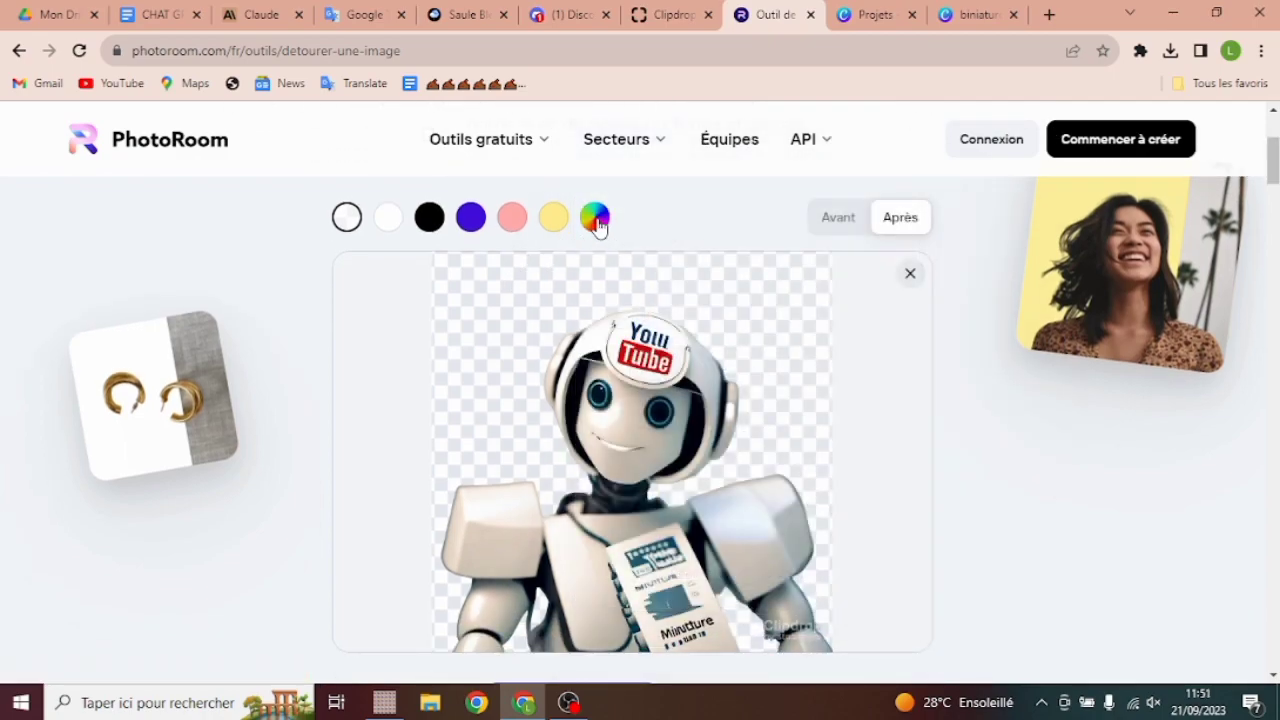
click(553, 218)
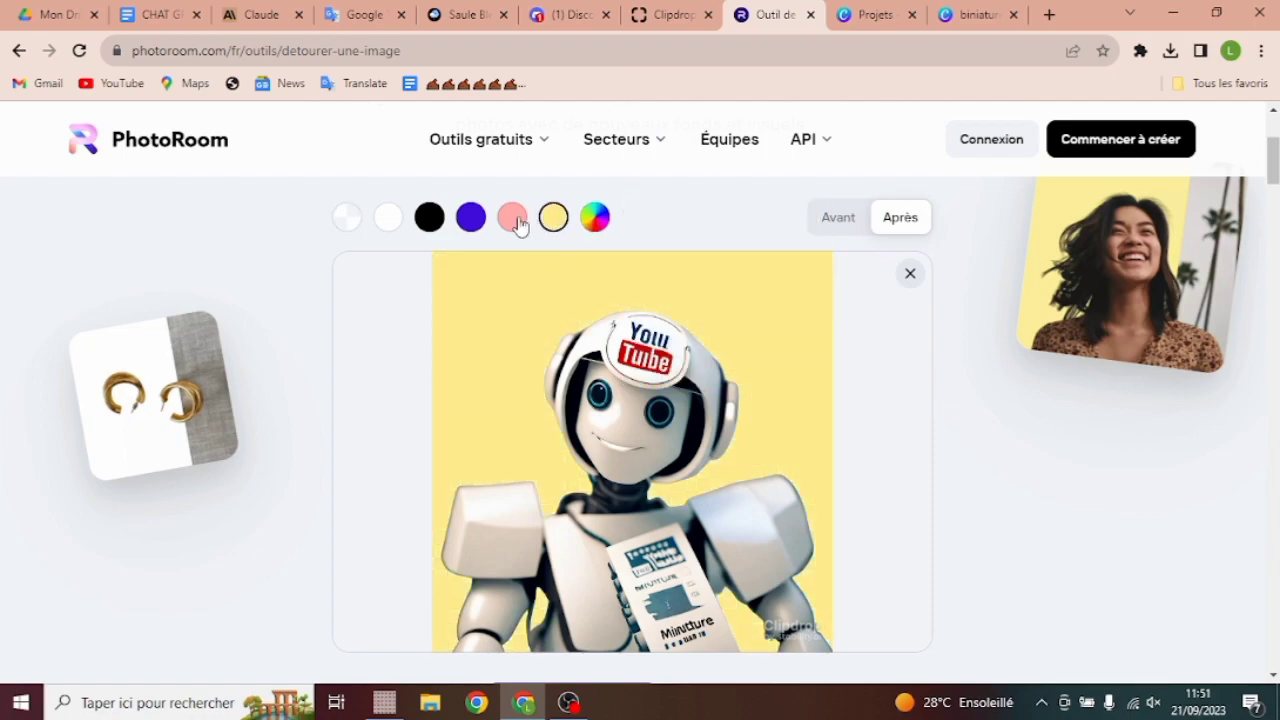
click(510, 220)
click(468, 220)
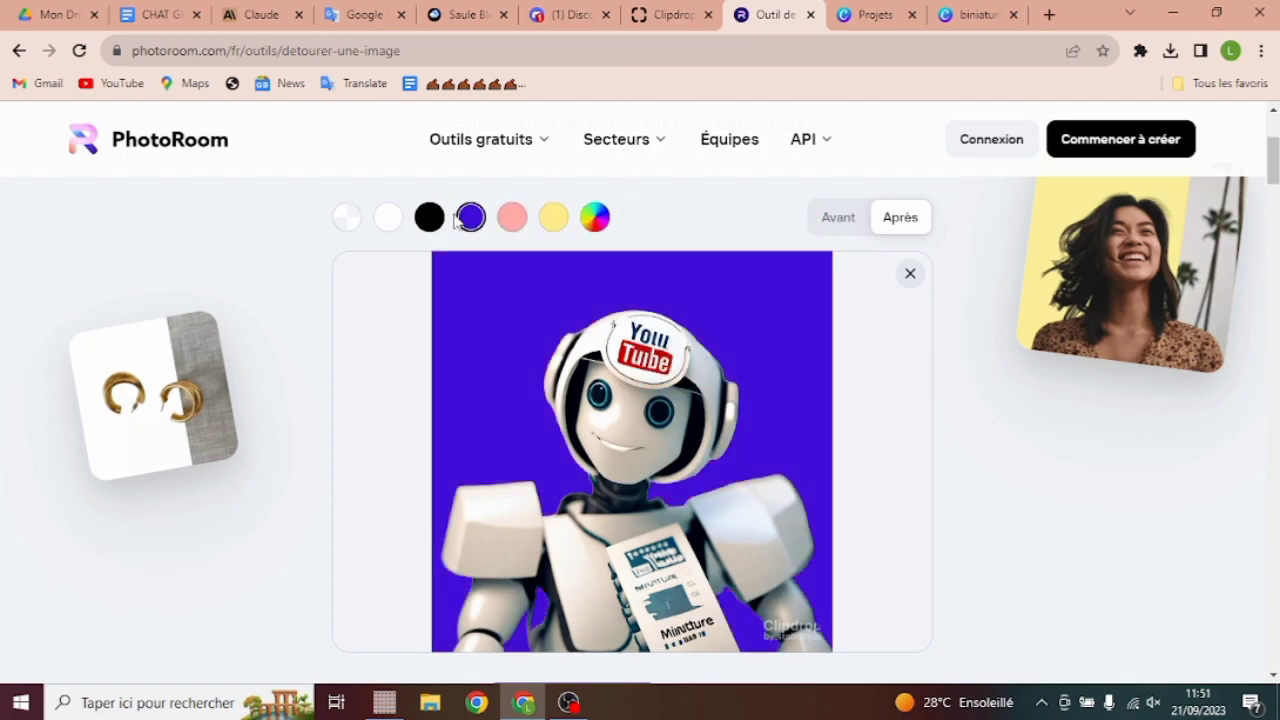
Try black and white backgrounds behind the cut-out robot, and set the background to transparent.
click(429, 219)
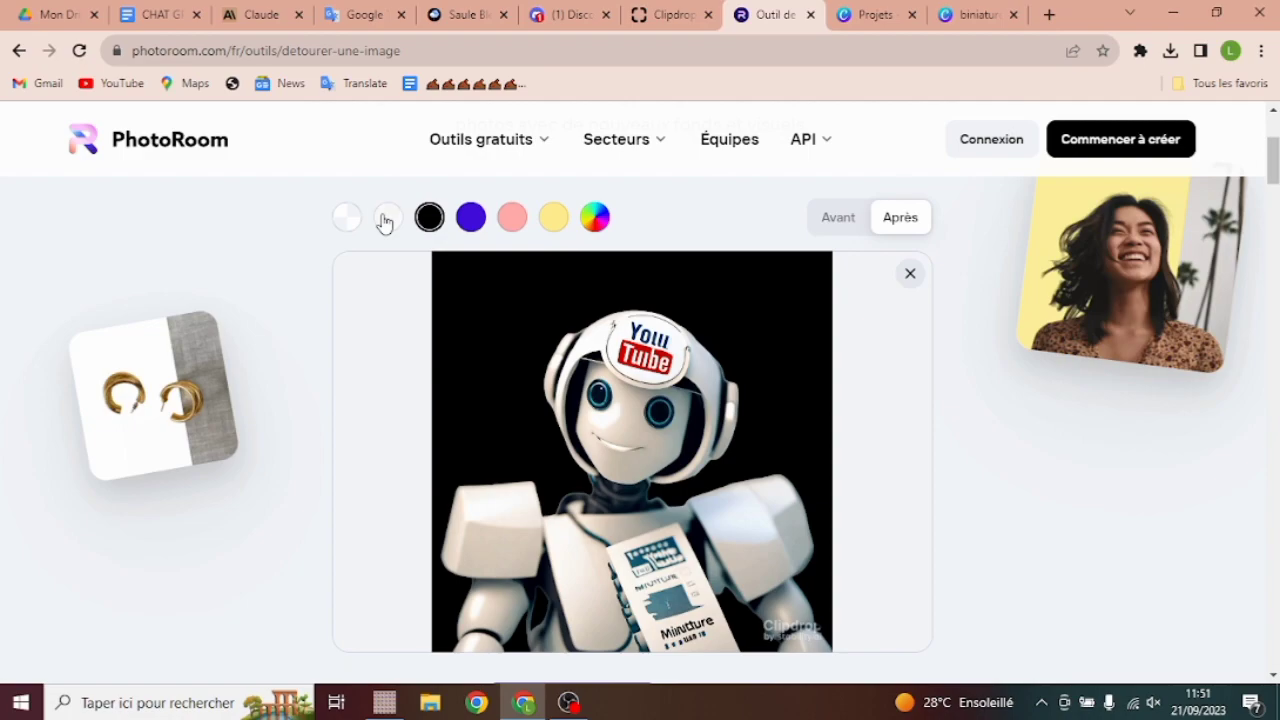
click(385, 220)
click(348, 224)
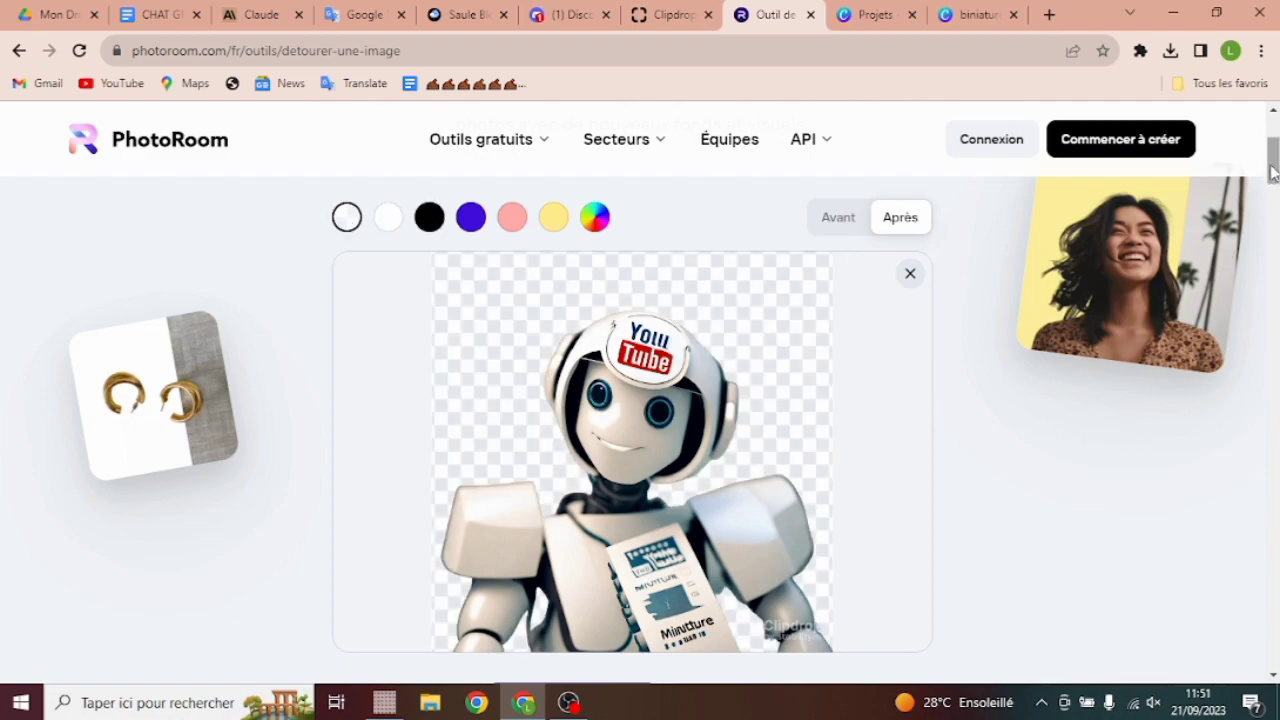
Download the transparent robot image in standard resolution (1280 × 1280 px).
scroll(1270, 188, down, 2)
drag(1275, 184, 1275, 183)
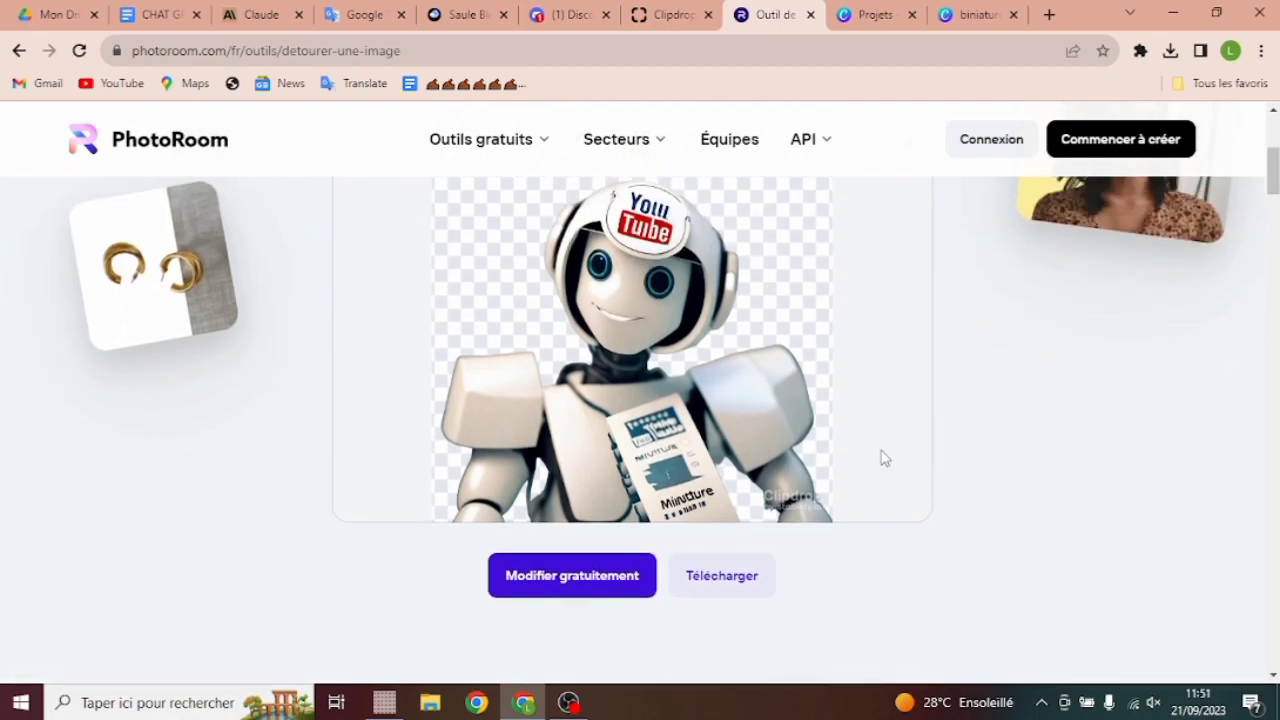
click(718, 581)
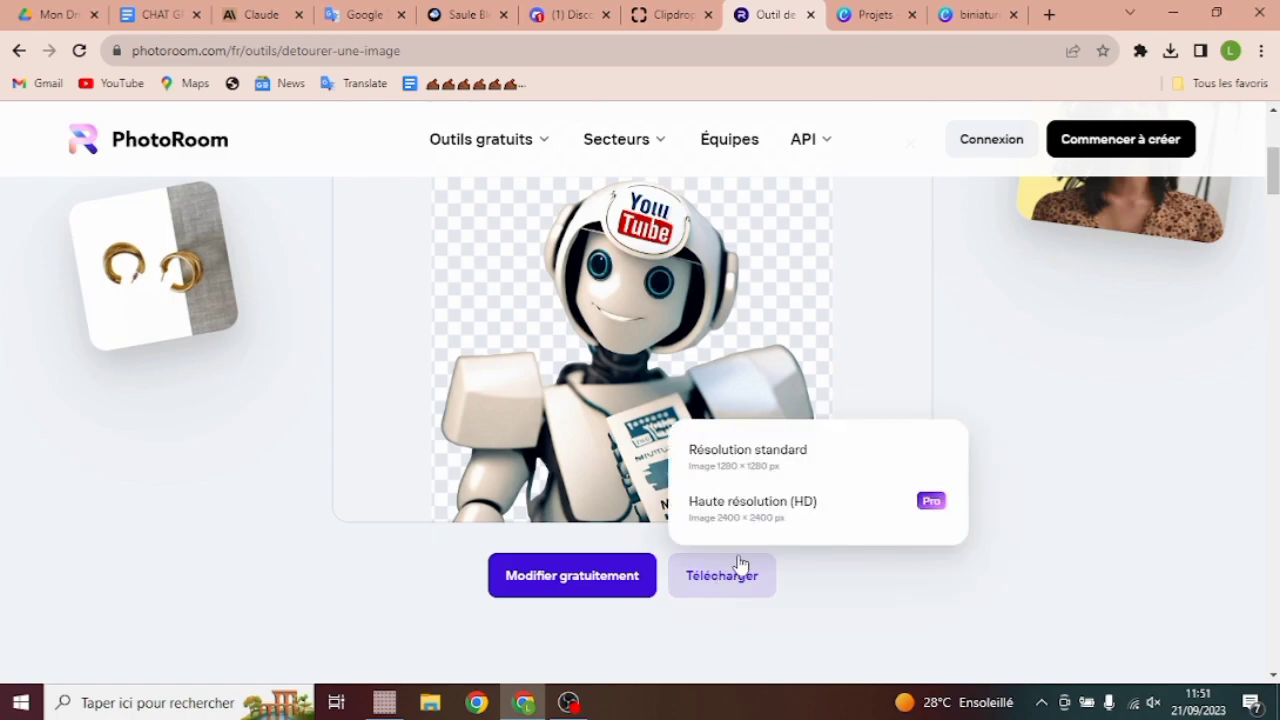
click(746, 470)
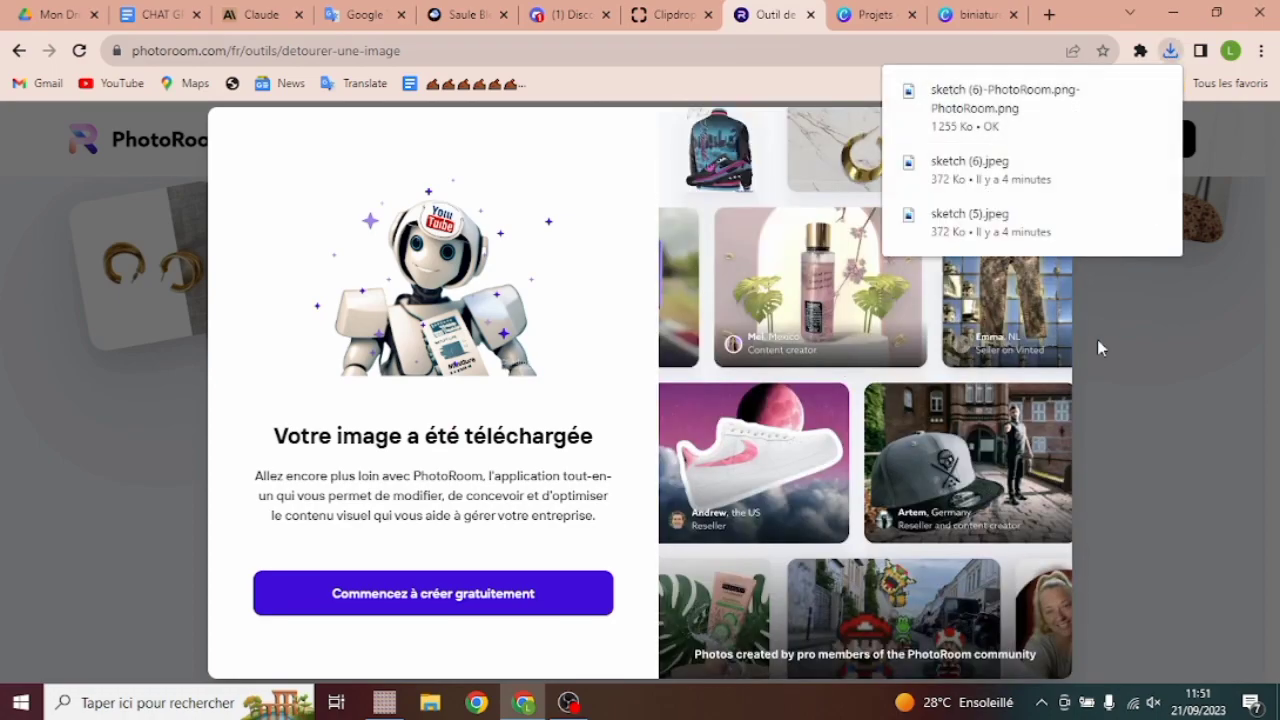
click(1131, 378)
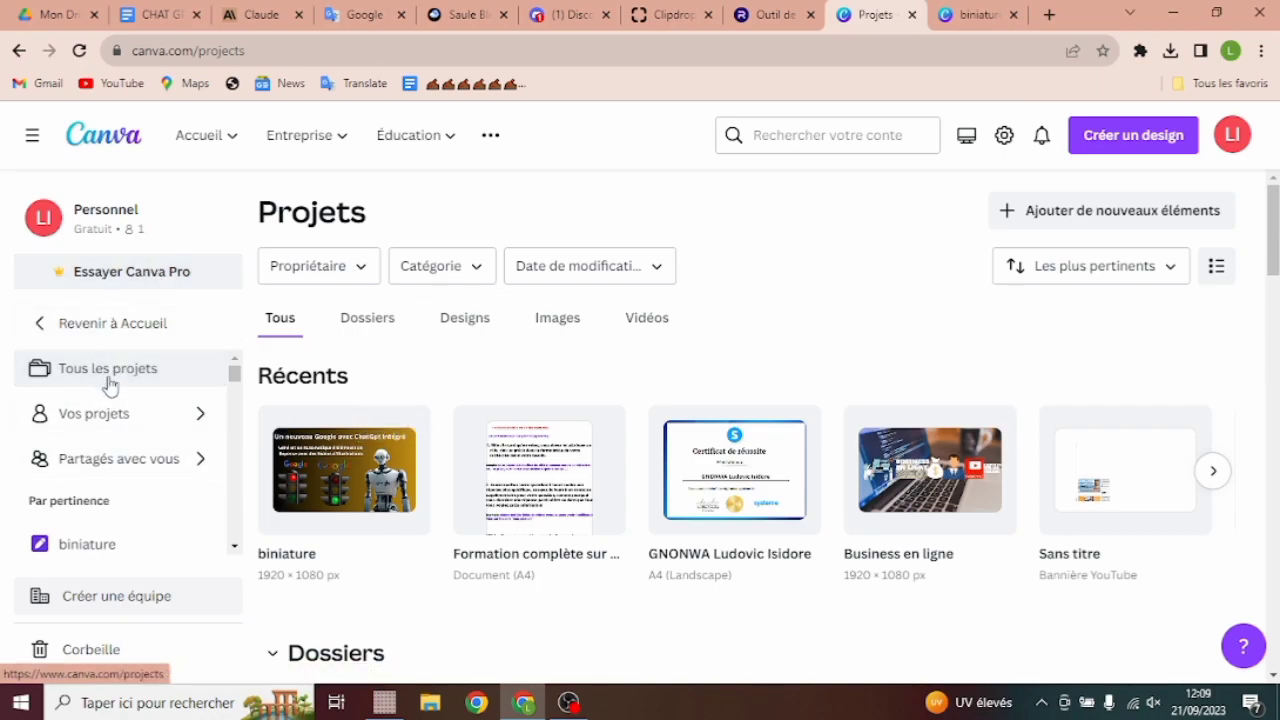
Switch to Canva and search the new-design formats for "miniature youtube".
click(1128, 146)
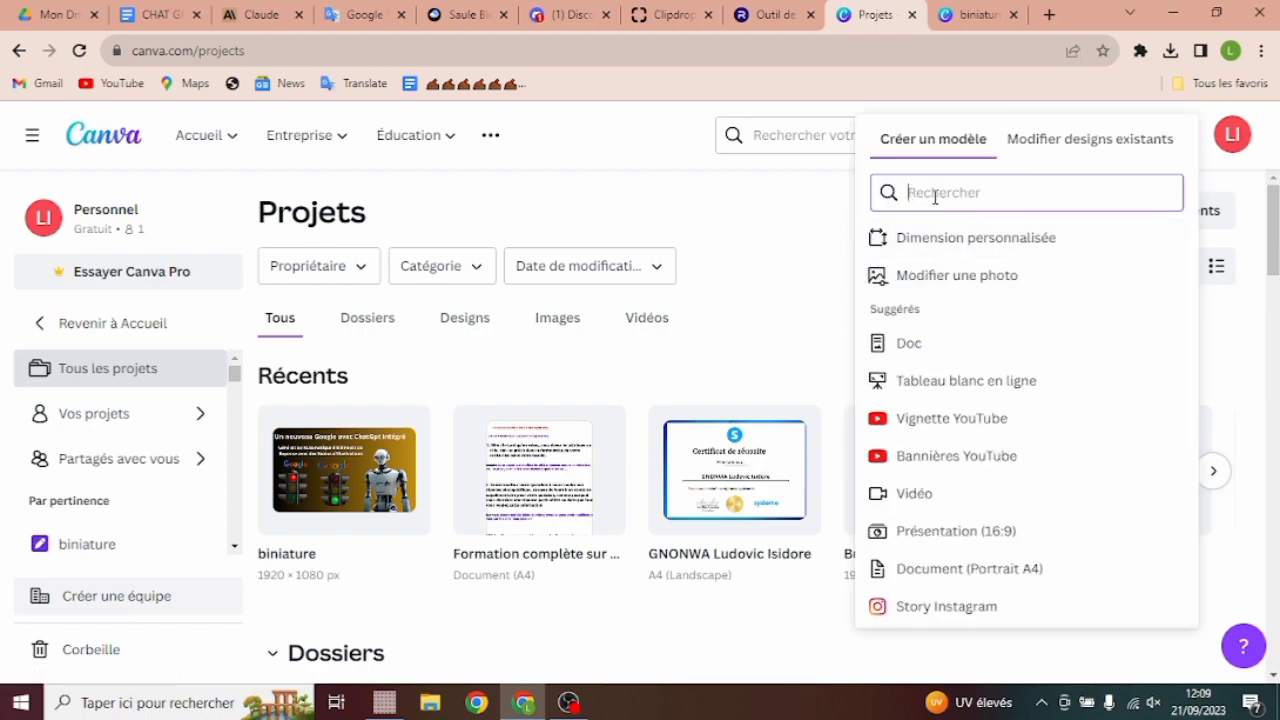
text(mi)
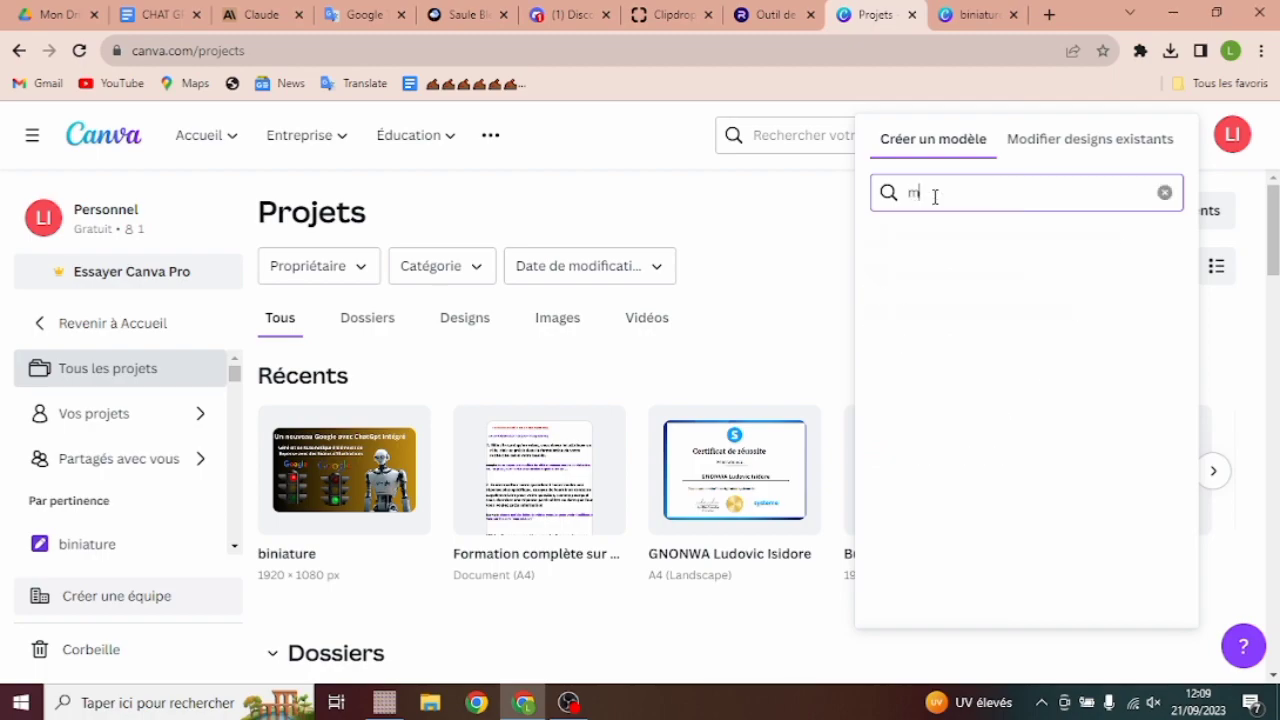
text(niature youtube)
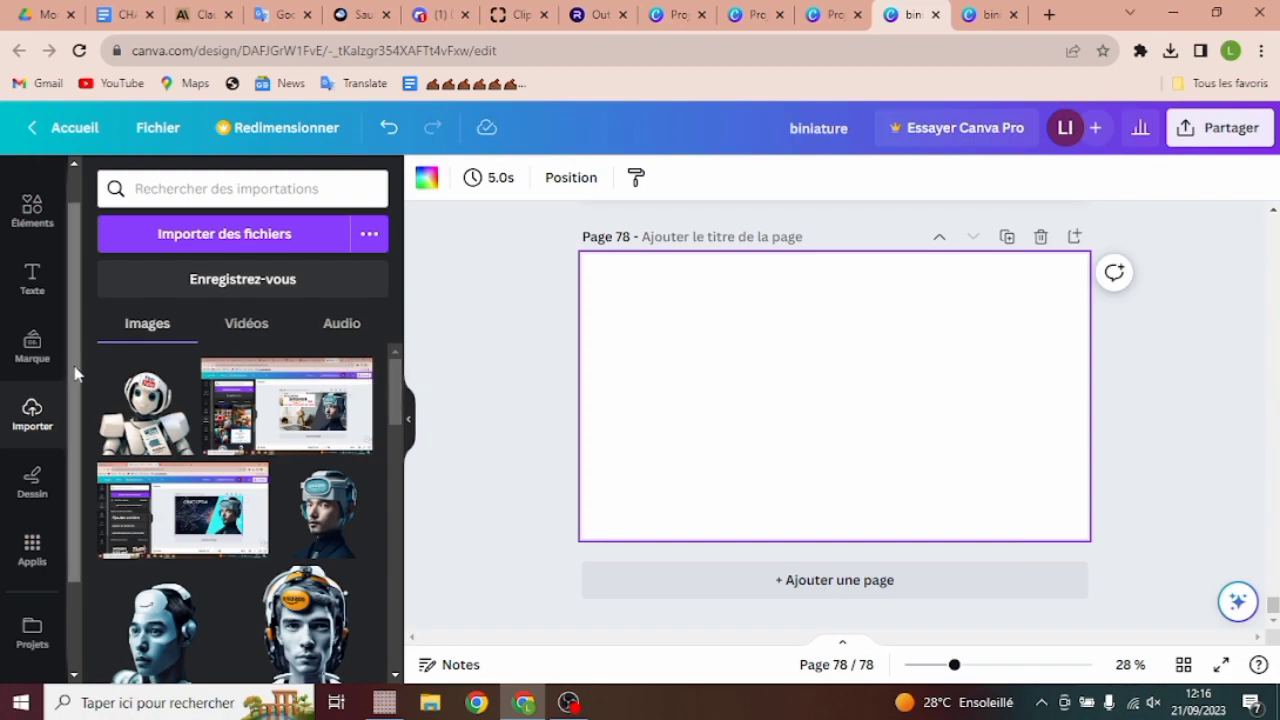
Add a square from the Formes elements to blank page 78 of the biniature design and tilt it clockwise.
drag(78, 372, 77, 461)
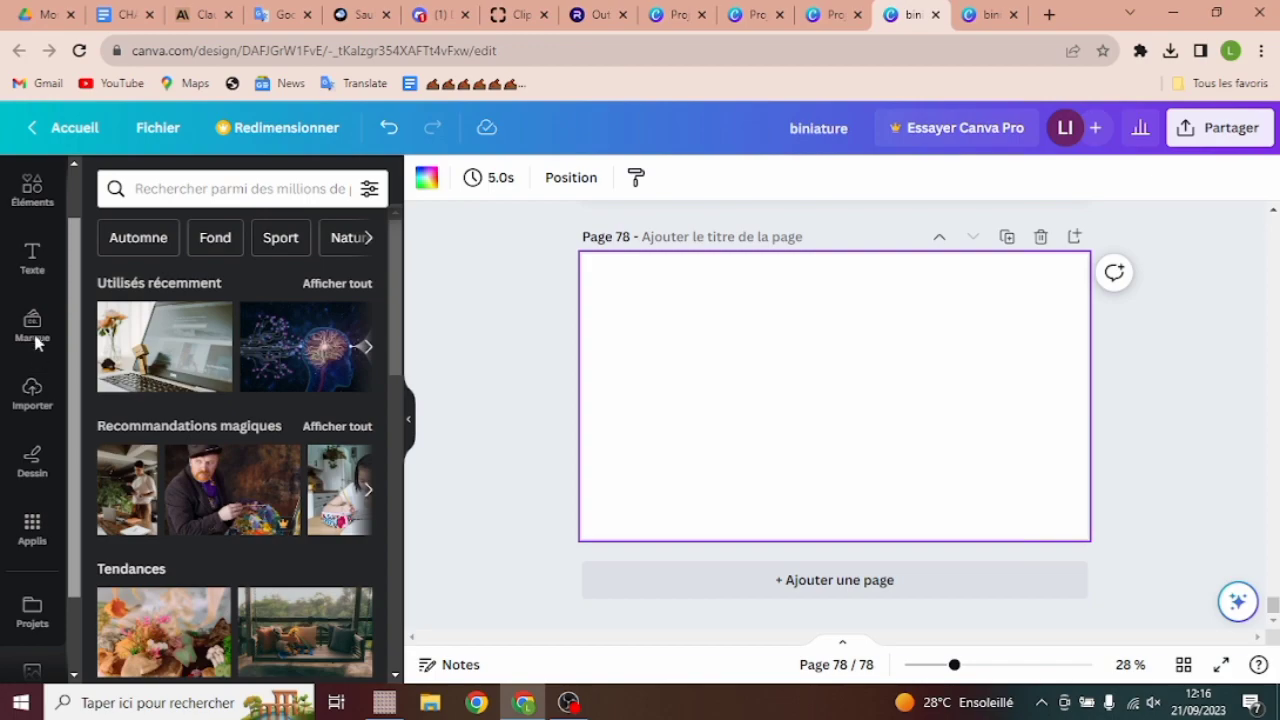
scroll(33, 318, up, 1)
click(33, 232)
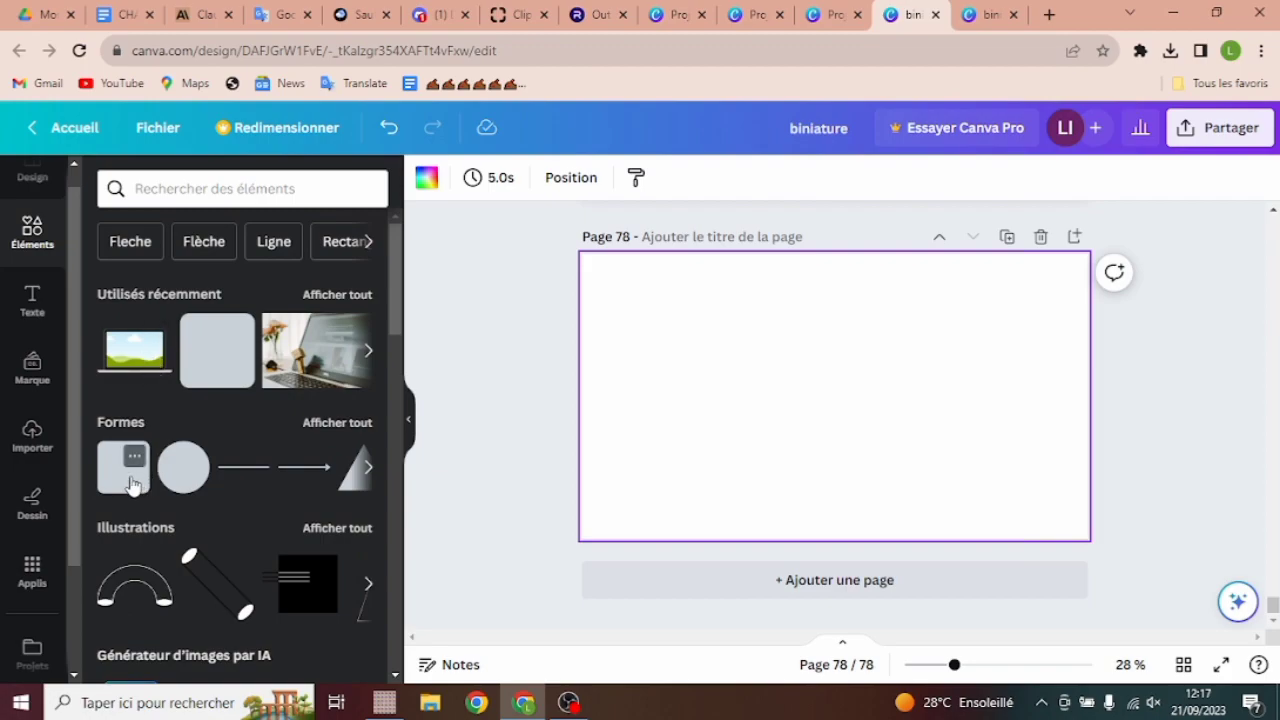
click(132, 481)
drag(834, 440, 799, 463)
drag(834, 502, 771, 518)
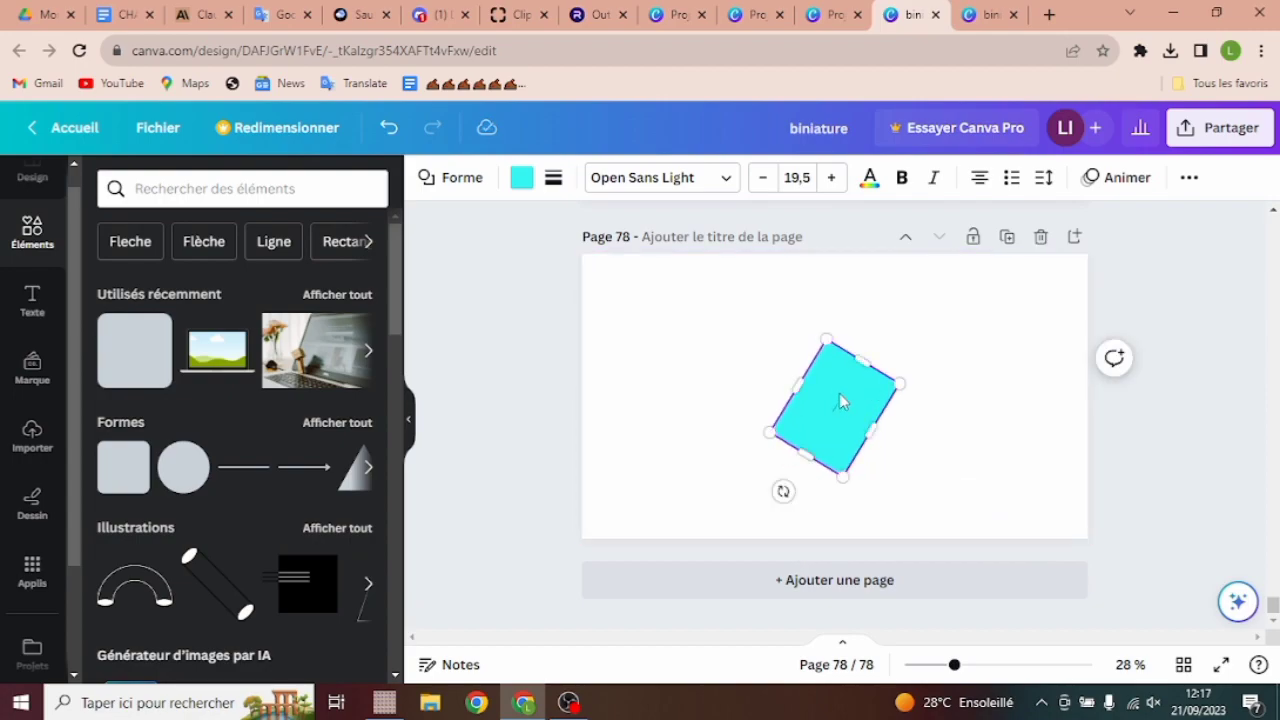
Stretch and straighten the tilted cyan square into a slanted panel that extends past the page's top and bottom edges.
drag(856, 362, 1004, 240)
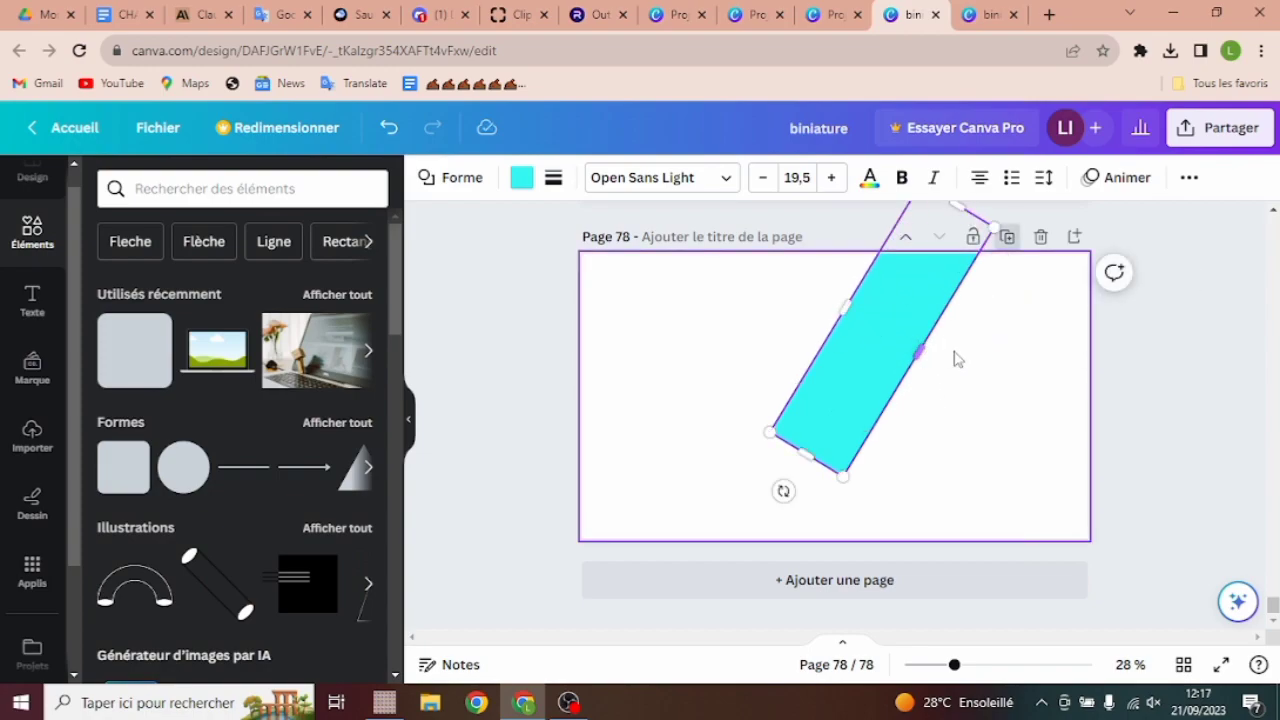
drag(915, 355, 1048, 375)
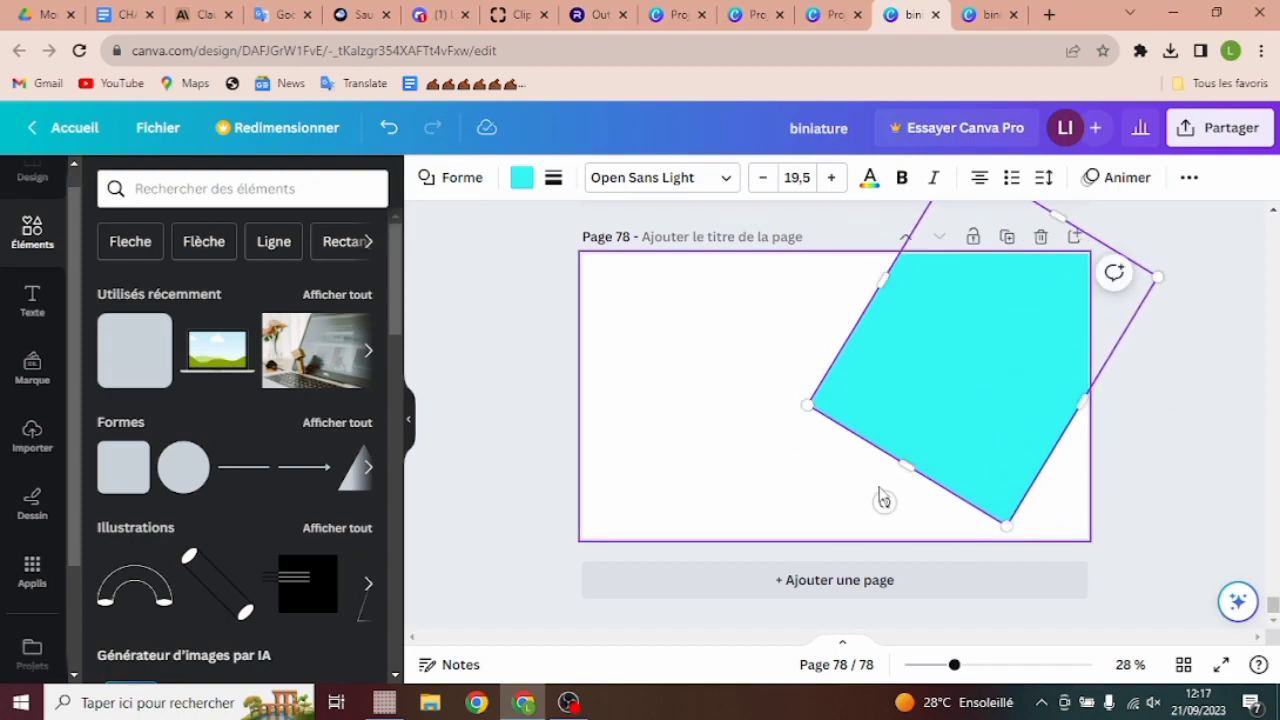
drag(883, 502, 910, 534)
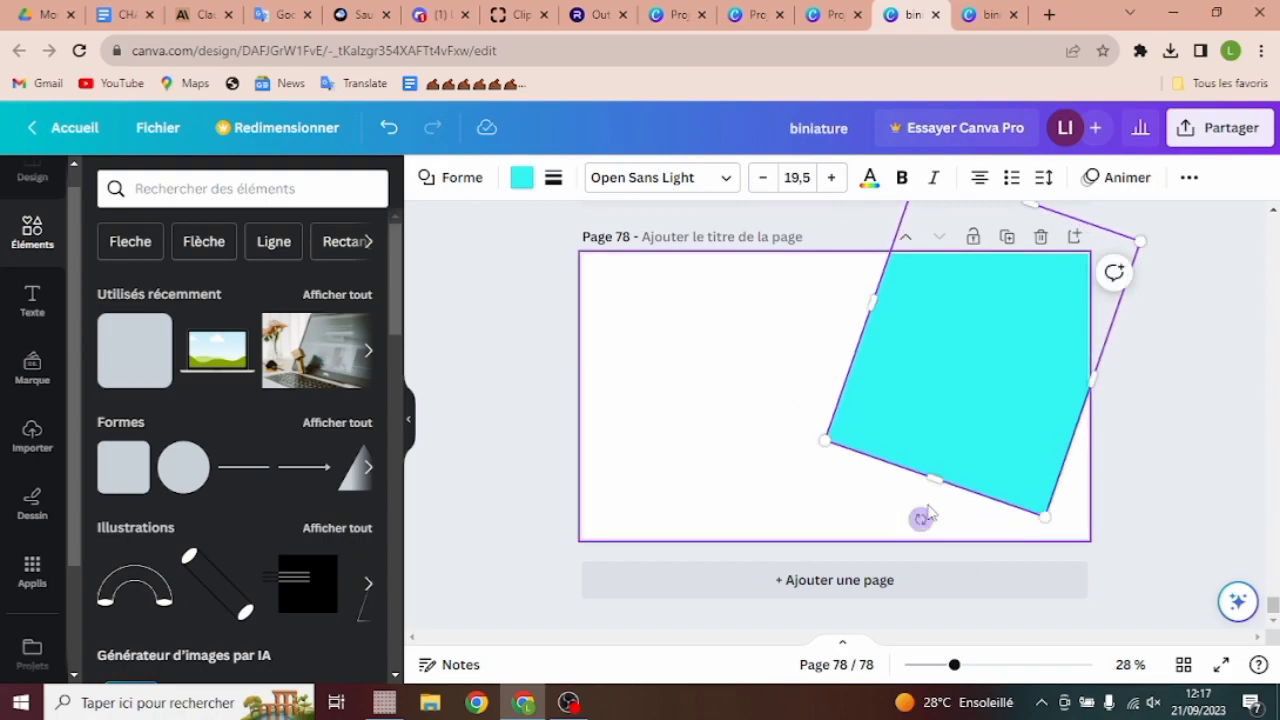
drag(931, 477, 925, 540)
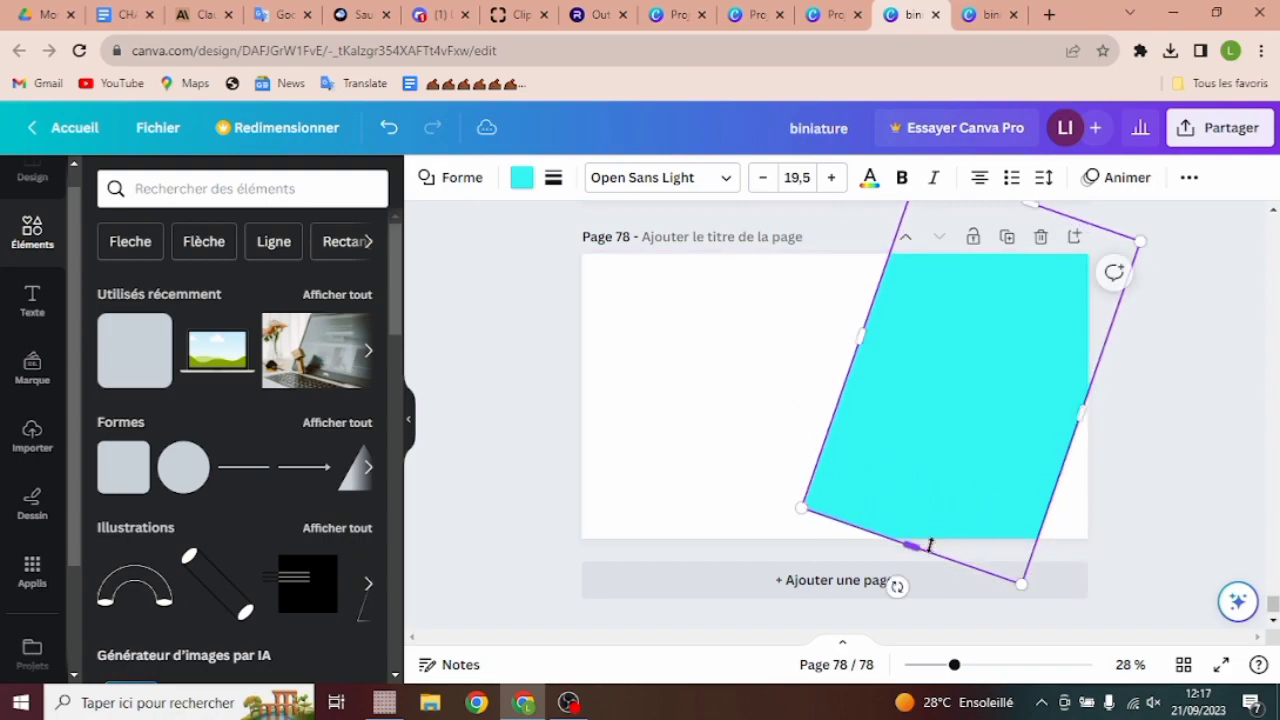
drag(934, 437, 962, 463)
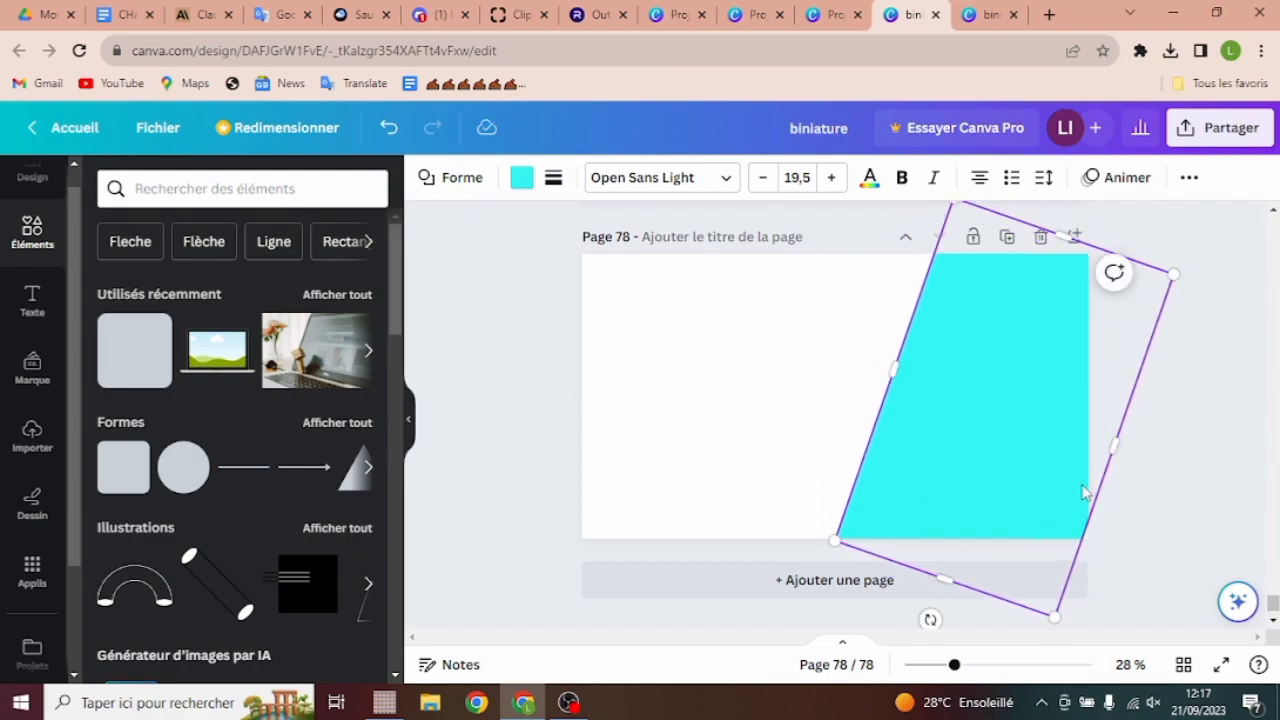
Widen and reposition the slanted cyan panel so it covers the page's right side through the bottom-right corner.
drag(1110, 449, 1117, 449)
drag(974, 449, 947, 444)
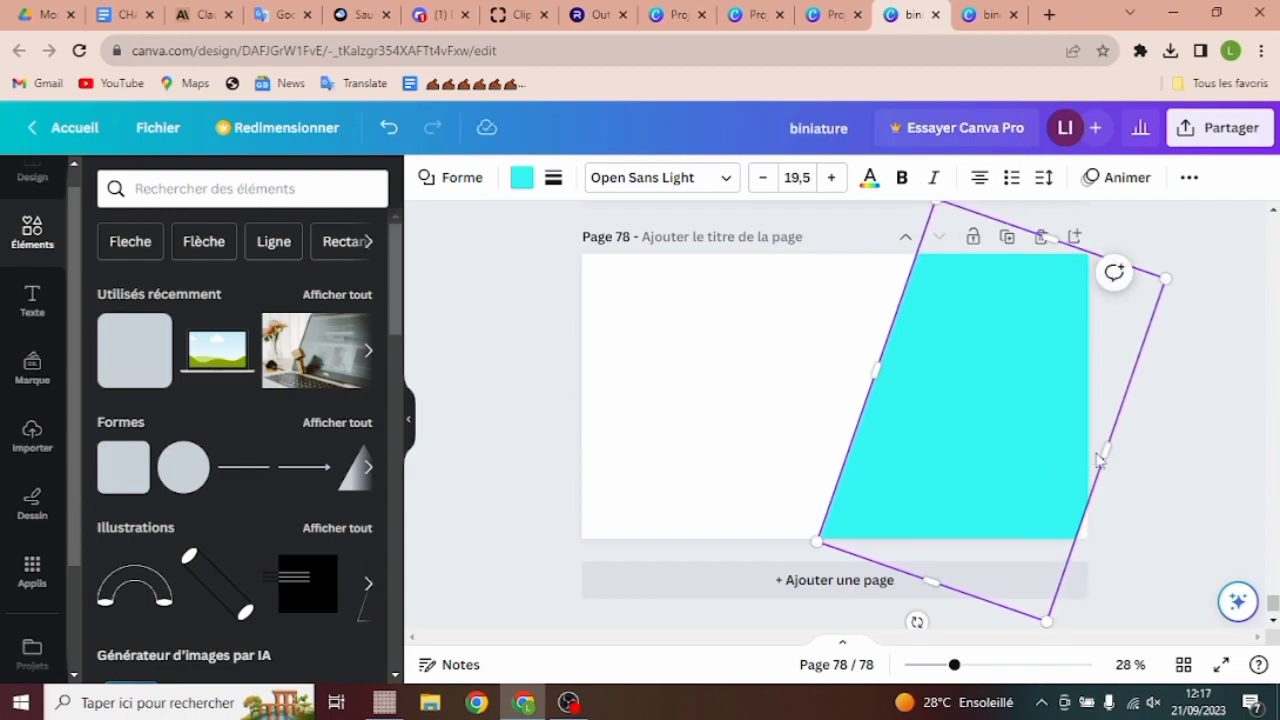
drag(1105, 450, 1120, 451)
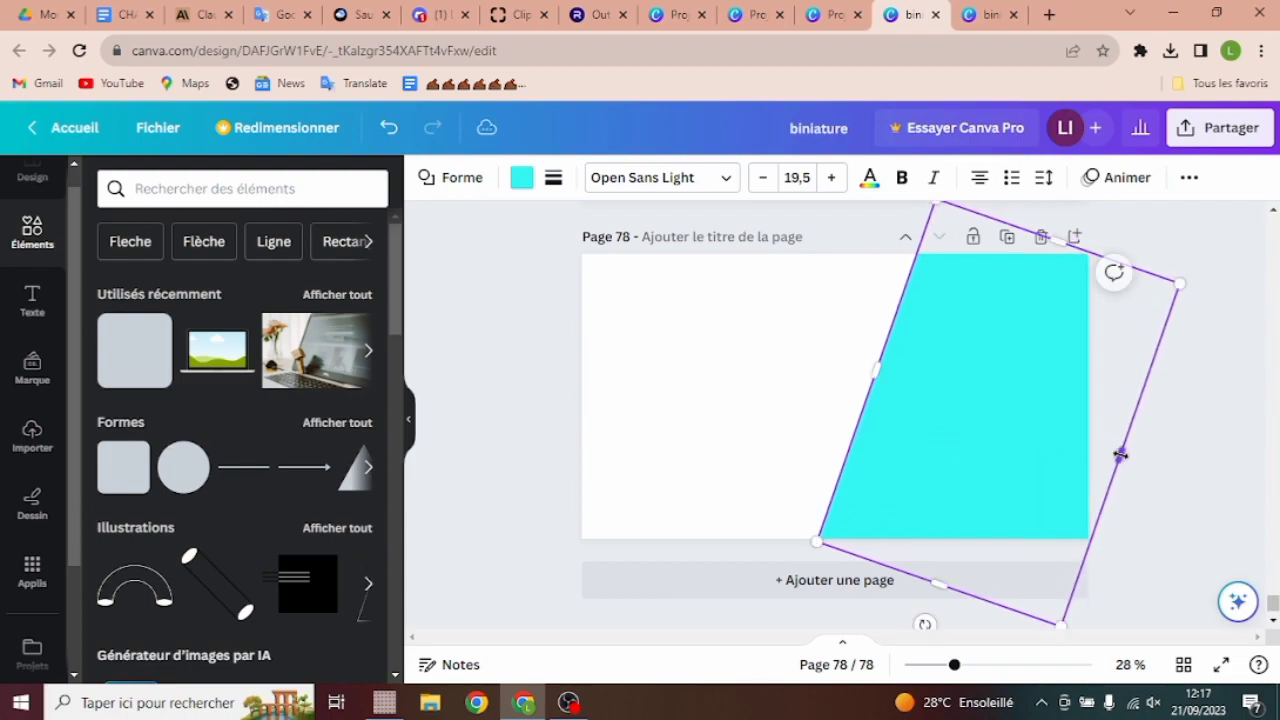
mouse_move(1034, 440)
mouse_down()
mouse_move(1018, 434)
mouse_move(1037, 443)
mouse_up()
drag(1120, 453, 1124, 452)
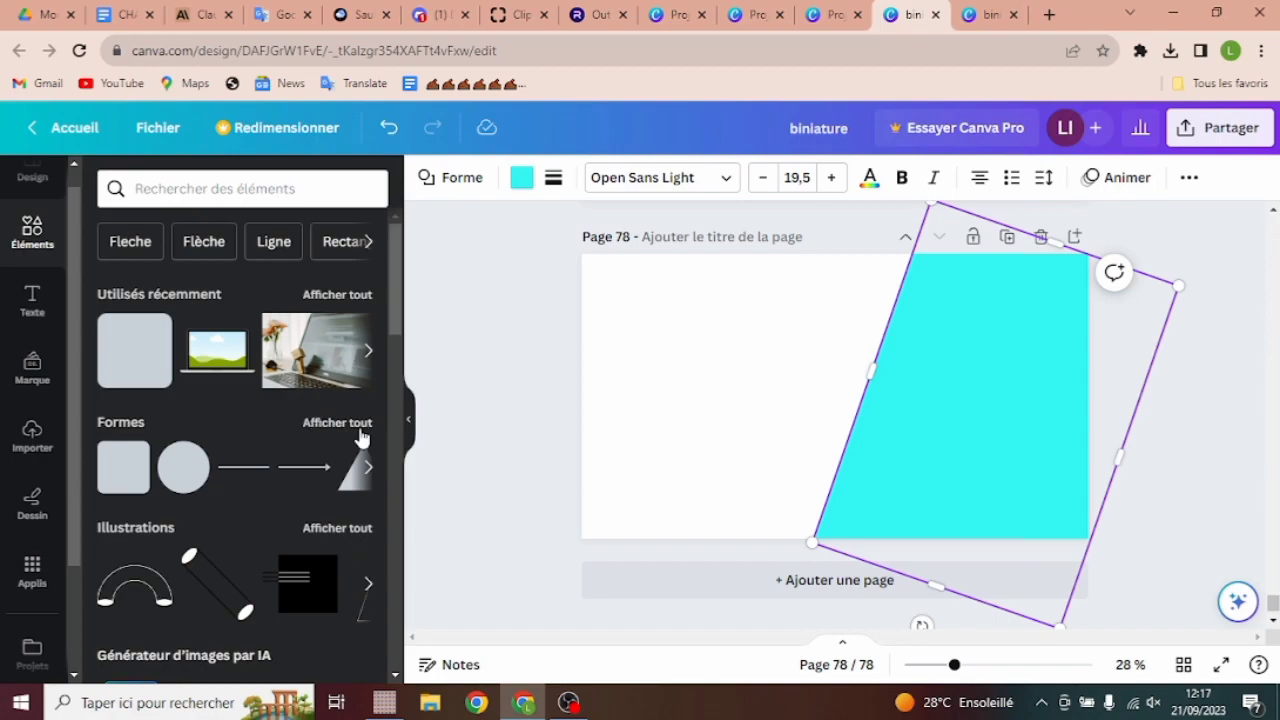
Change the slanted panel's fill to the brown document colour and deselect it.
click(524, 185)
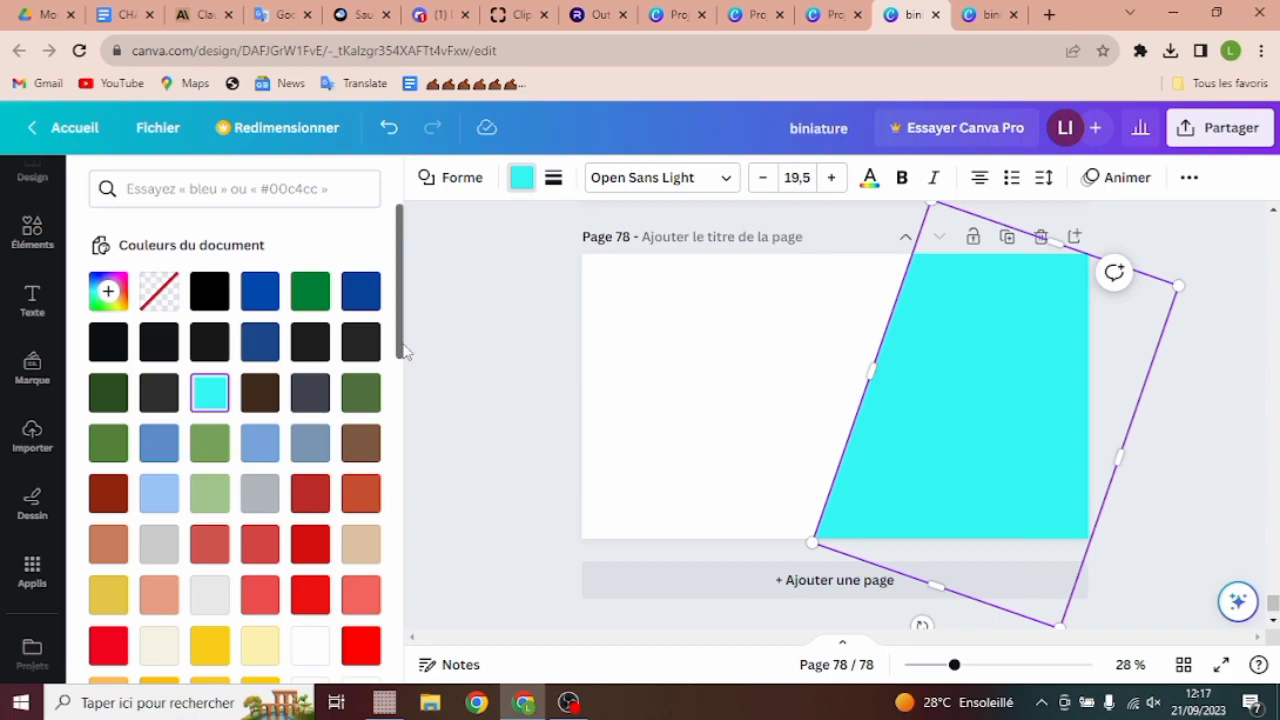
click(360, 445)
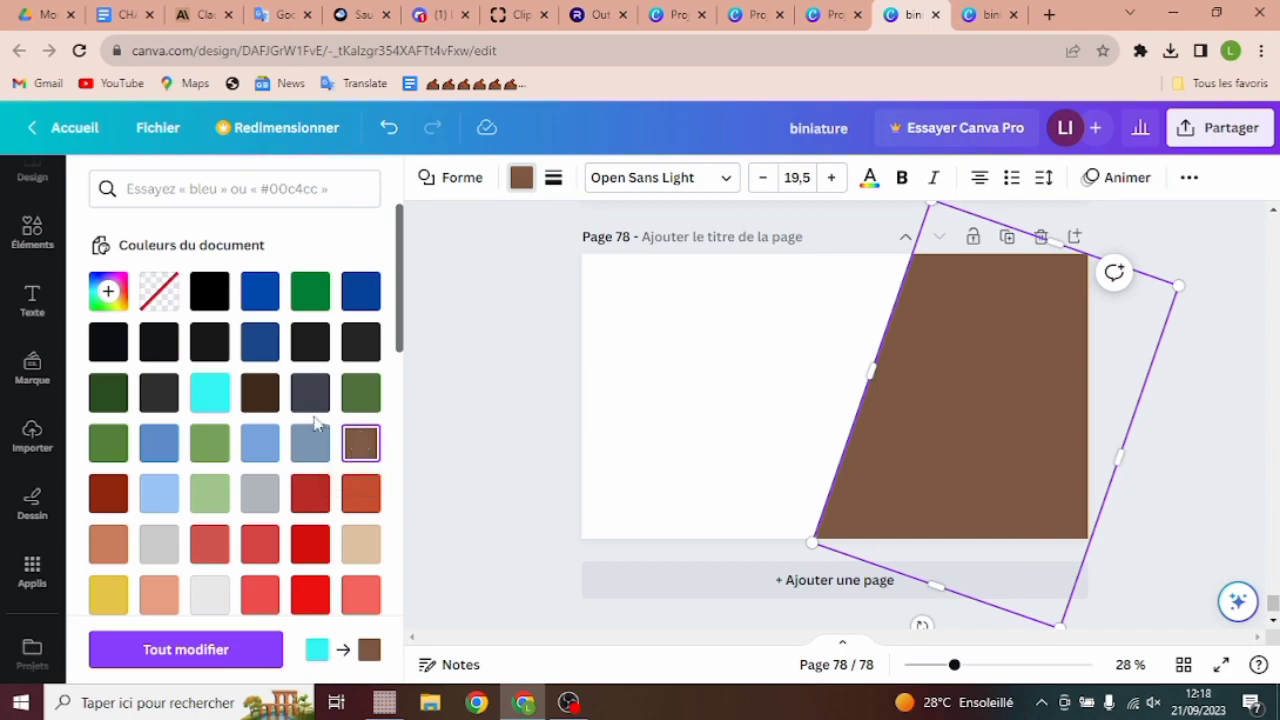
click(514, 388)
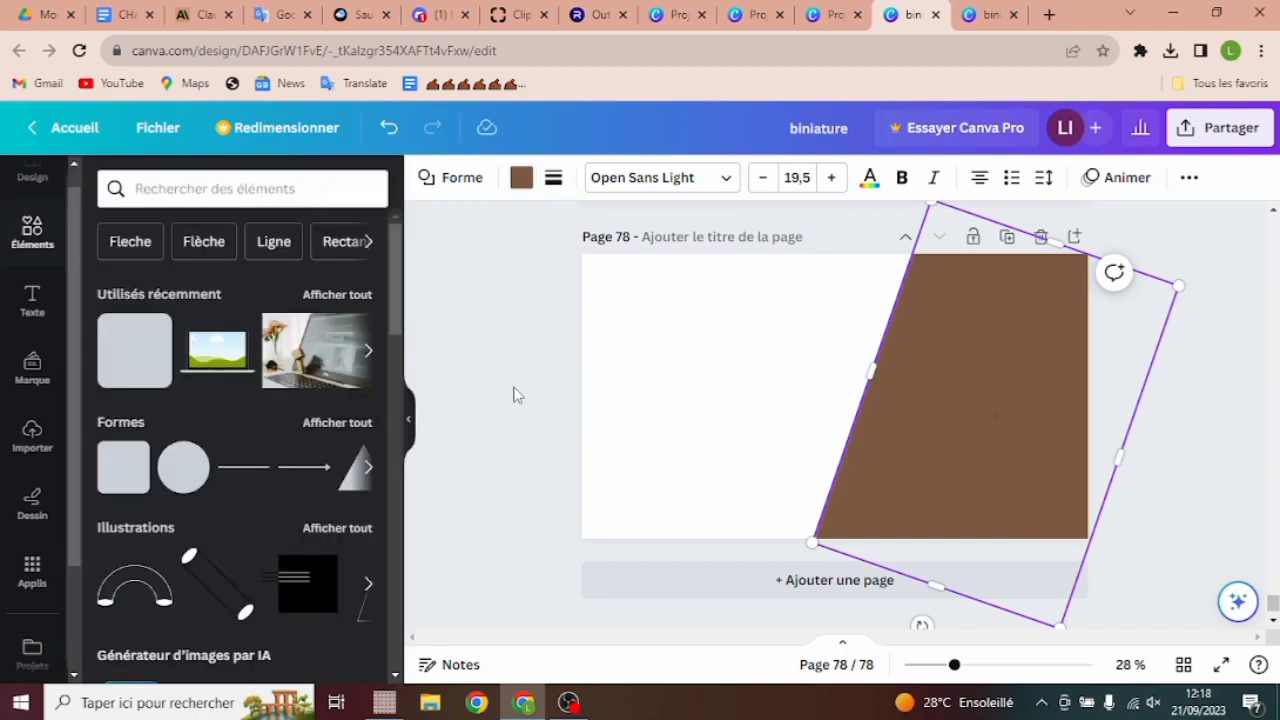
click(665, 426)
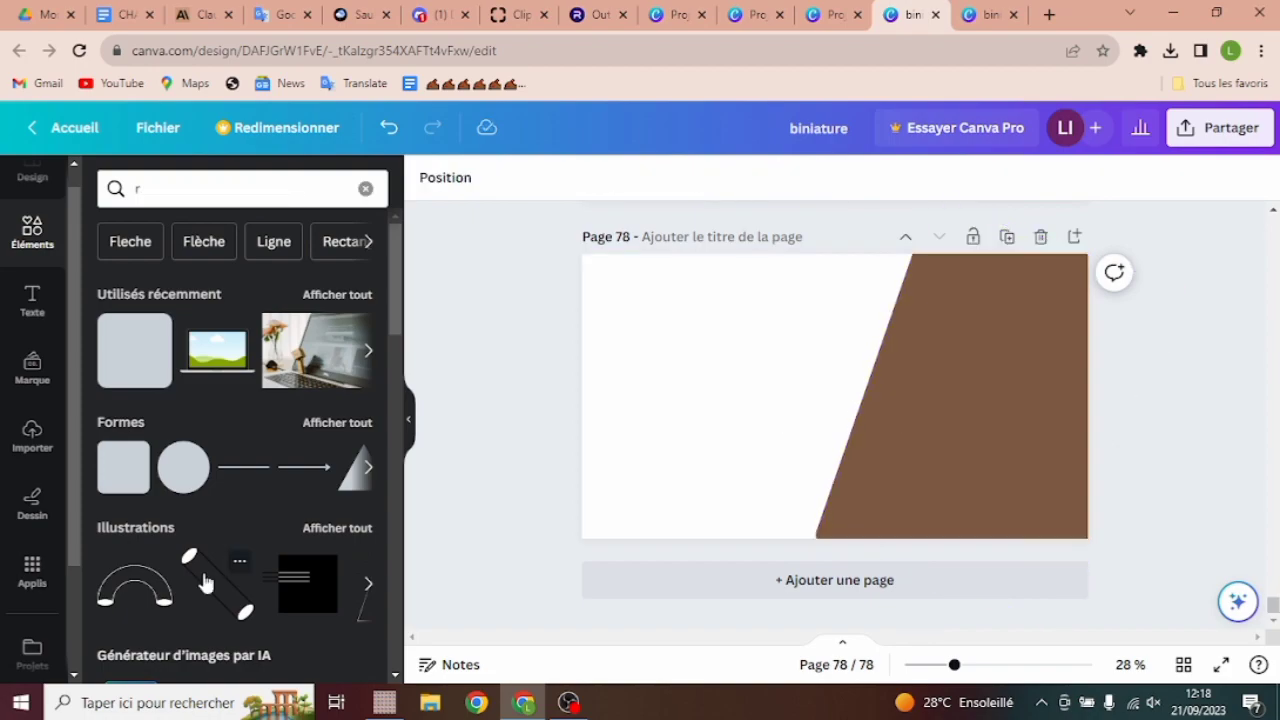
Add the quarter-circle grid illustration and place it in the page's top-right corner over the brown panel.
scroll(395, 445, down, 7)
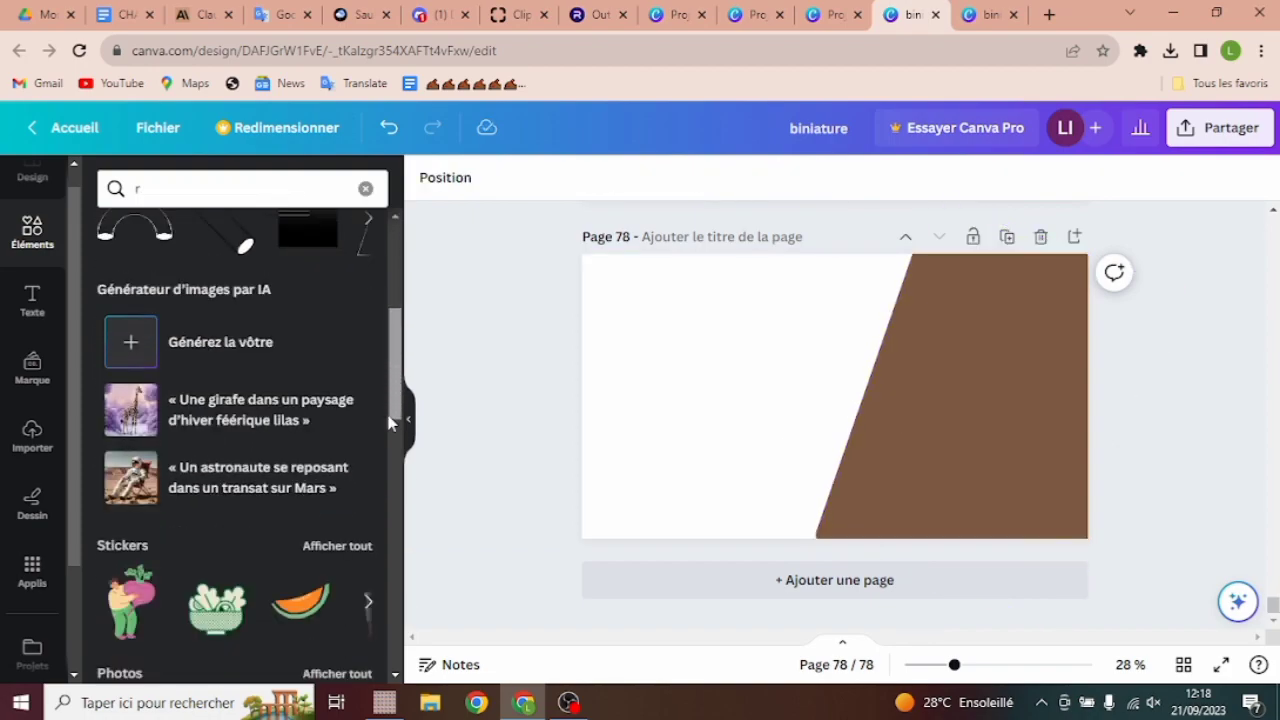
drag(389, 460, 392, 351)
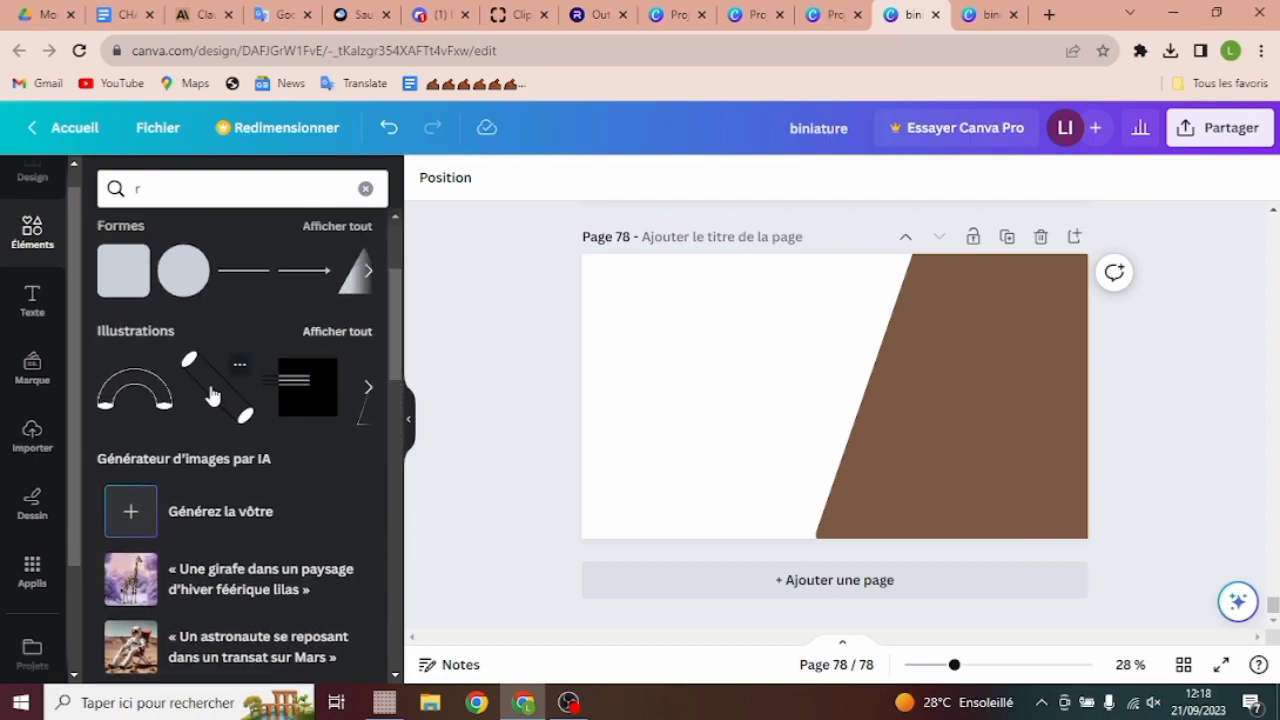
click(370, 392)
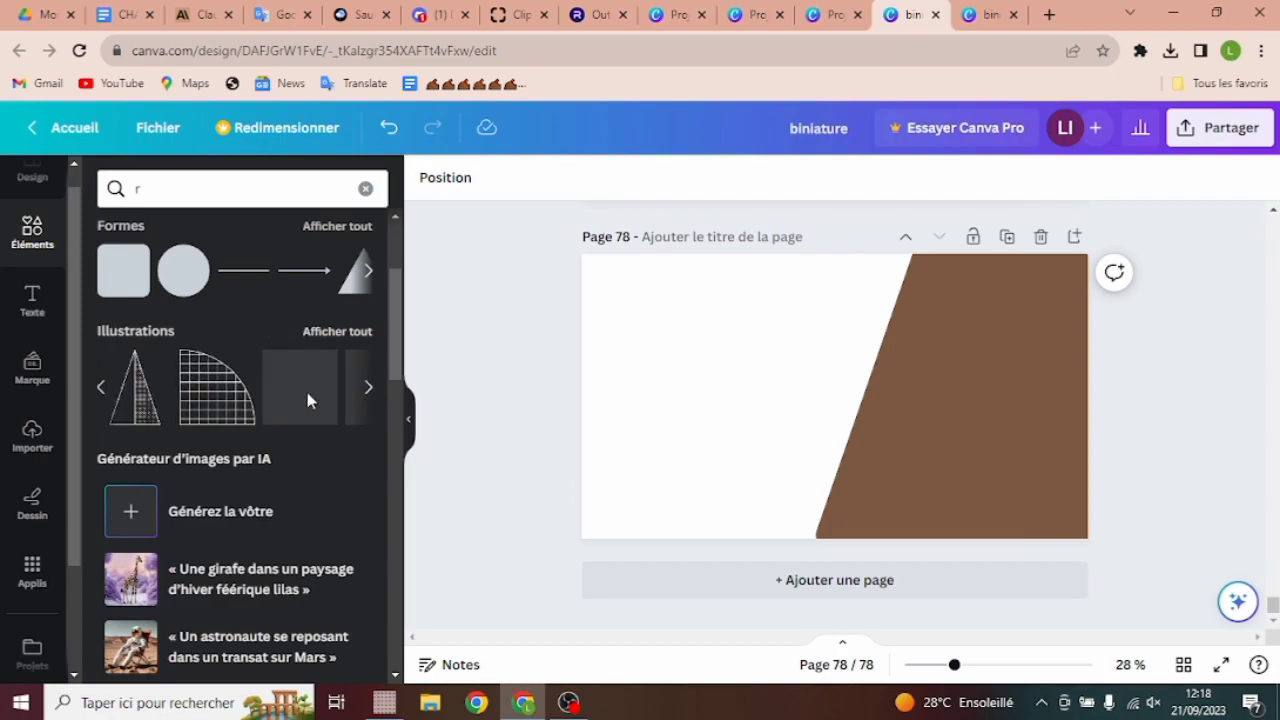
click(212, 413)
drag(852, 402, 1040, 316)
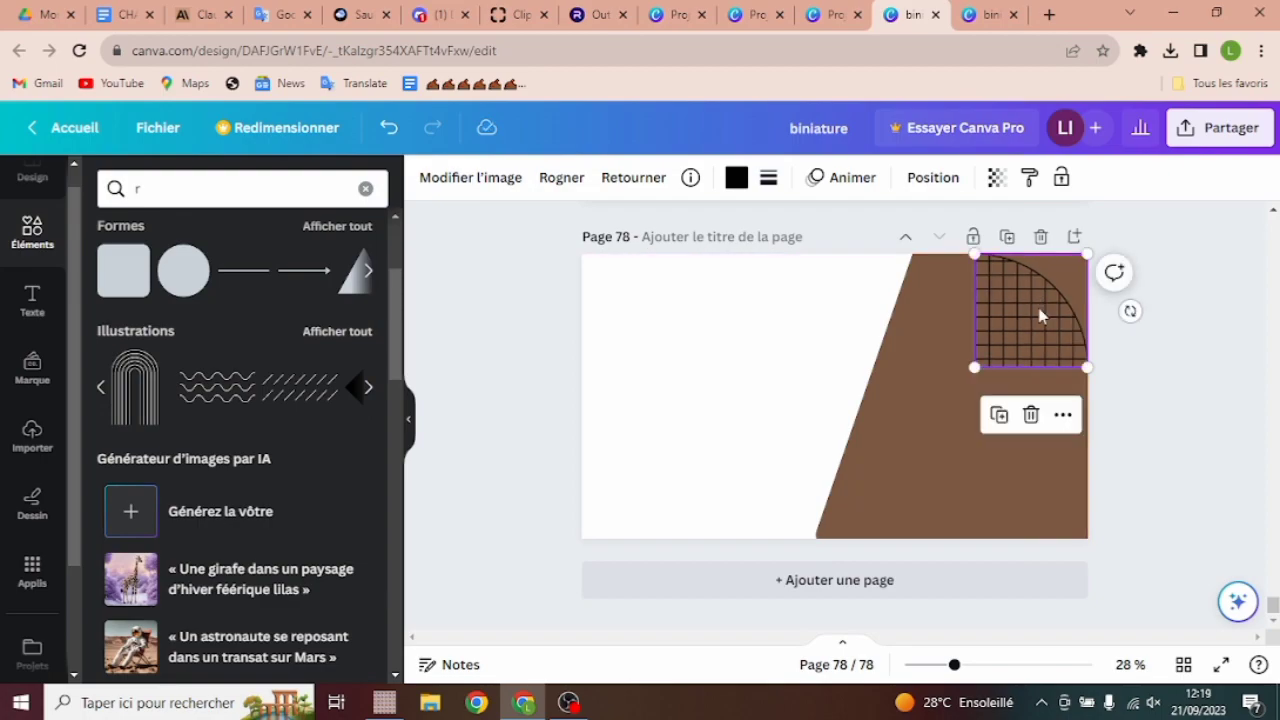
Recolour the quarter-circle grid white and enlarge it slightly past the page's right edge.
click(733, 180)
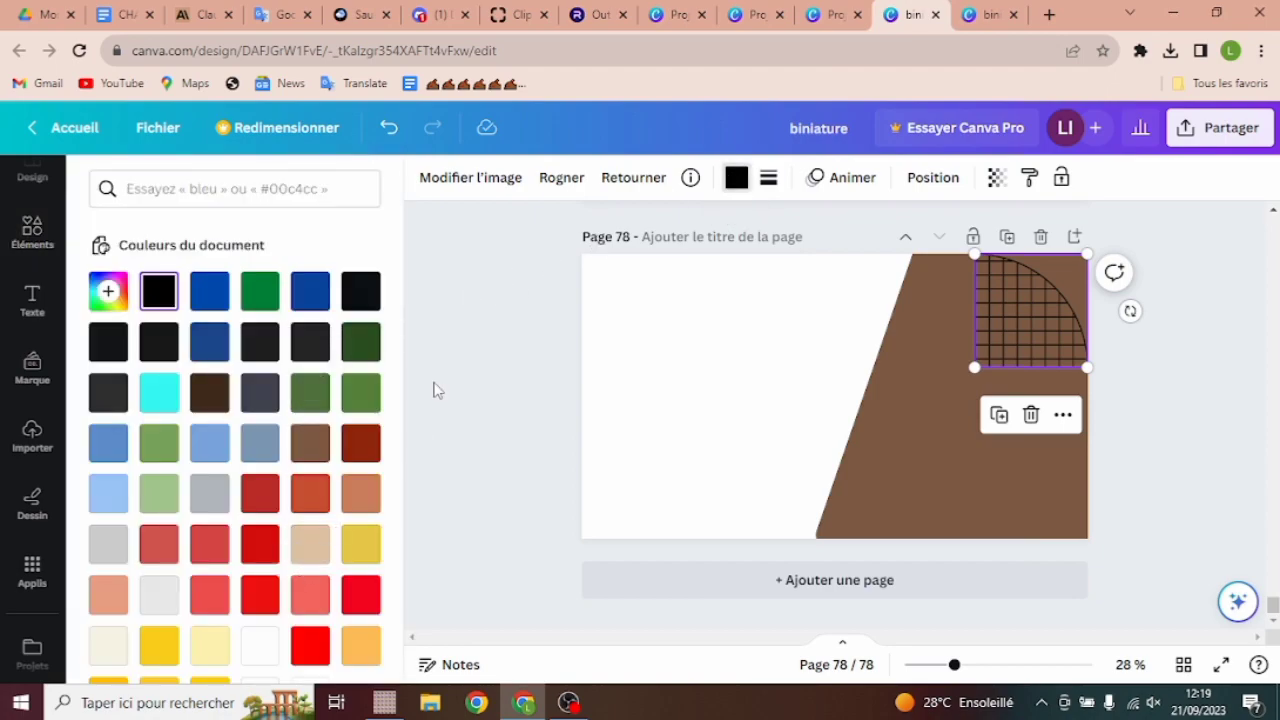
drag(397, 371, 397, 400)
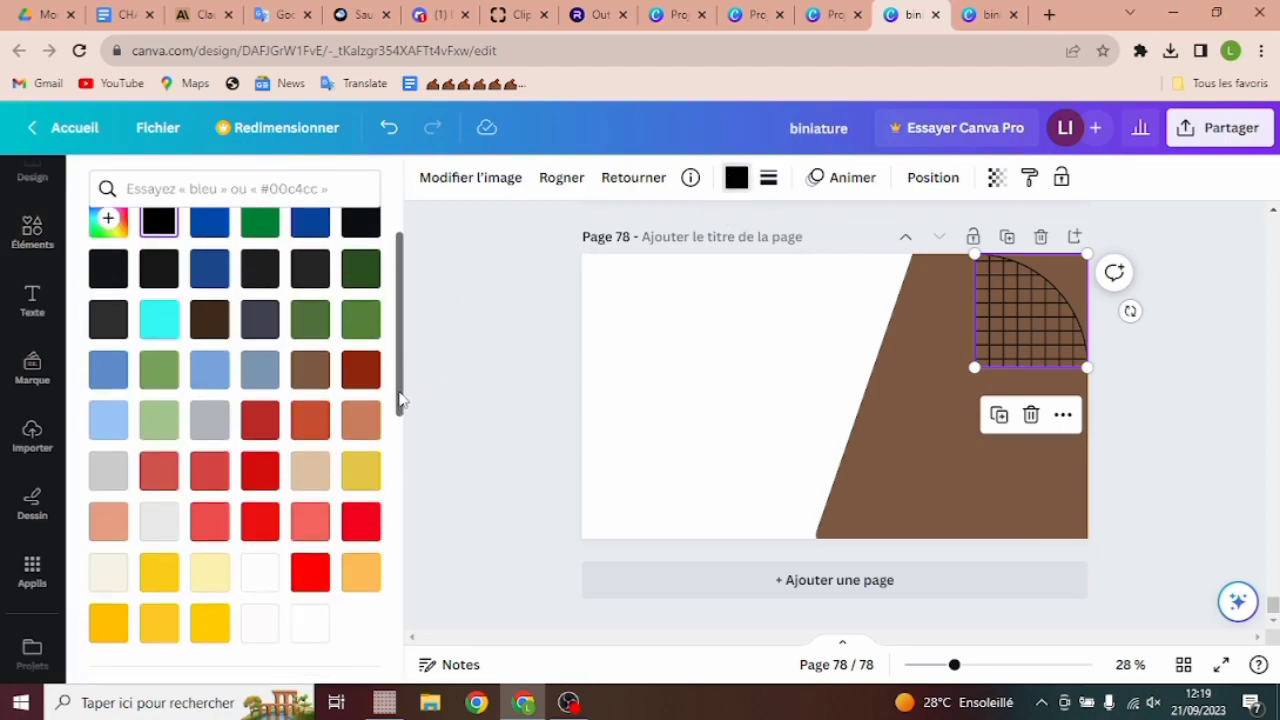
click(308, 632)
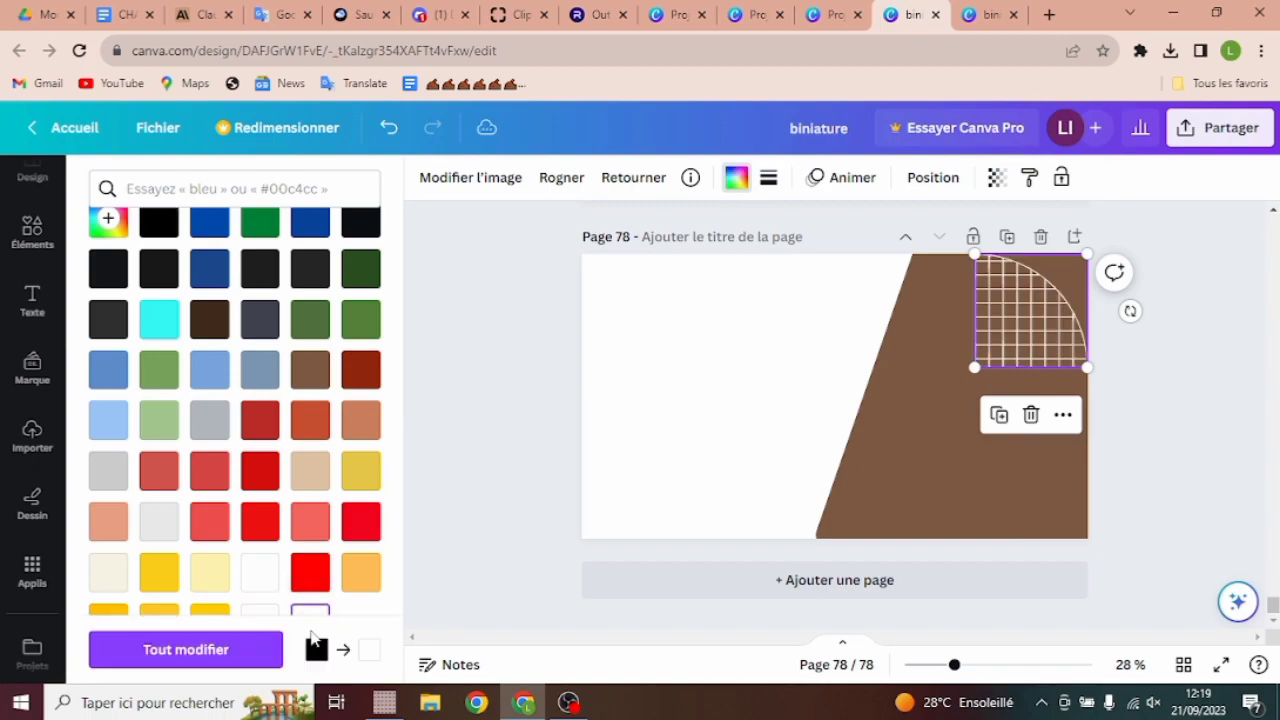
drag(1086, 365, 1104, 385)
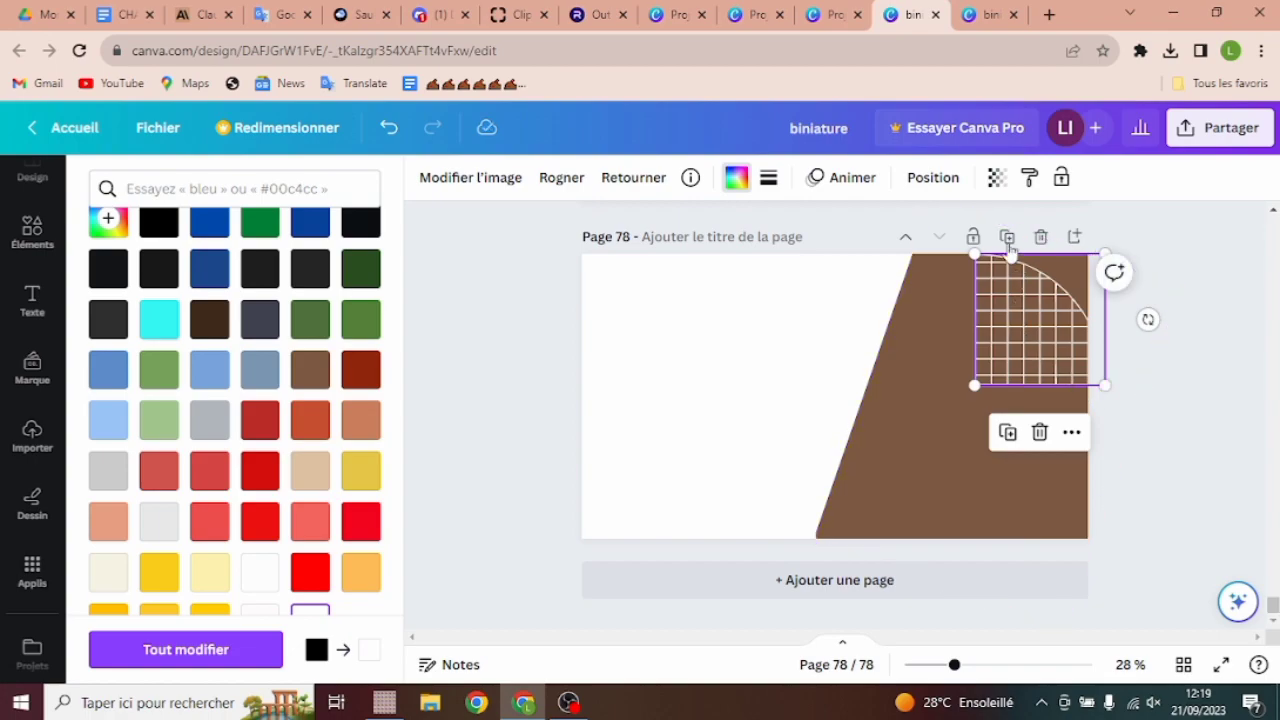
Set the white quarter-circle grid's transparency to 31.
click(995, 179)
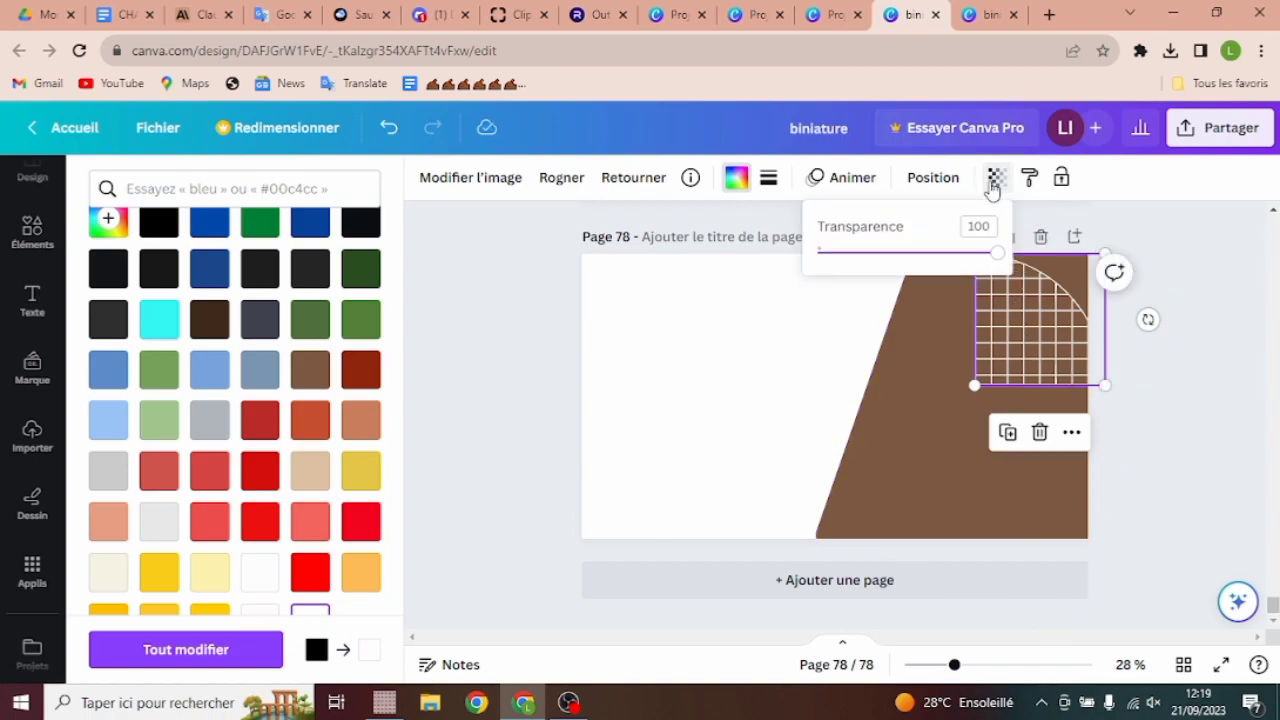
drag(997, 257, 873, 265)
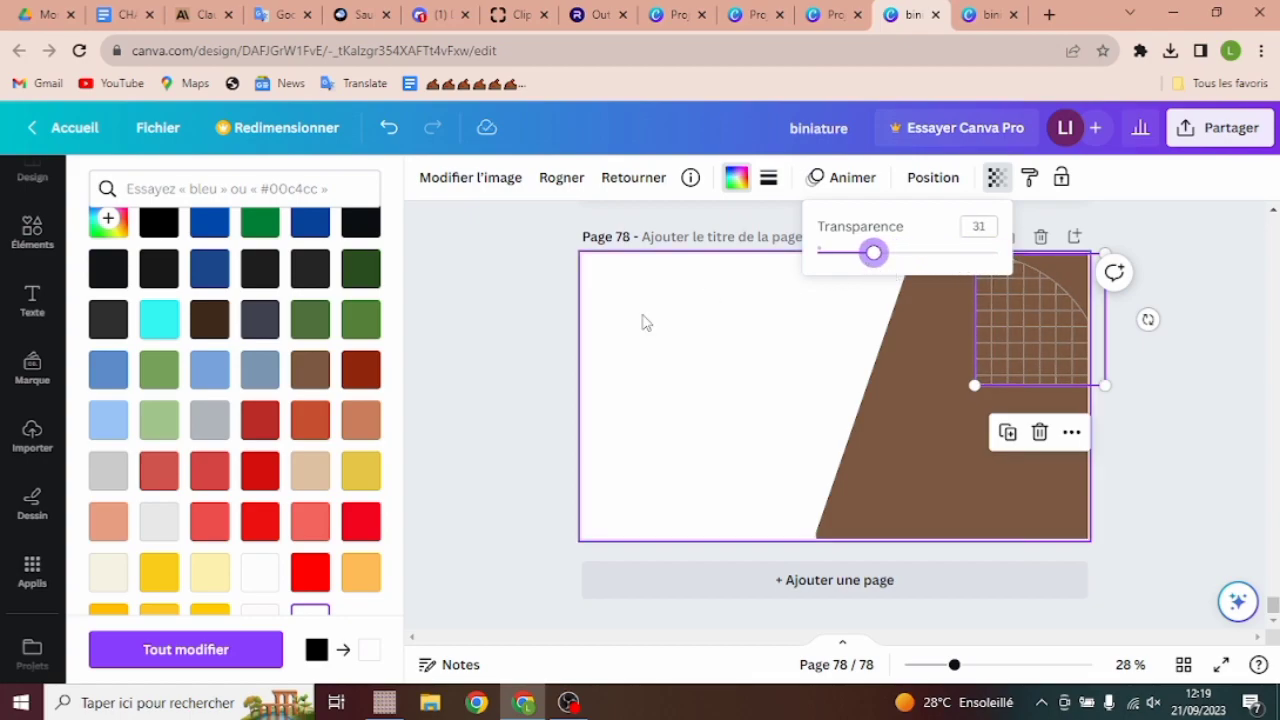
click(484, 381)
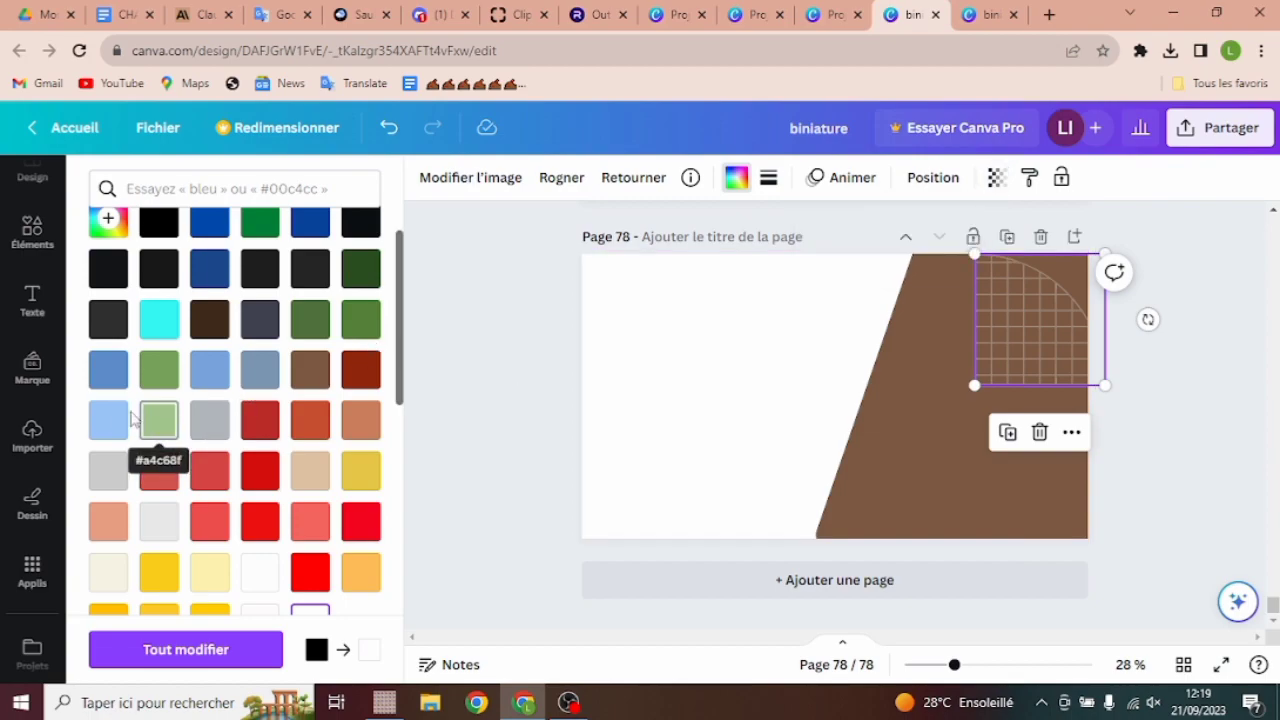
Add the nested-arches line illustration and place it near the top of the brown panel, beside the quarter-circle grid.
click(33, 238)
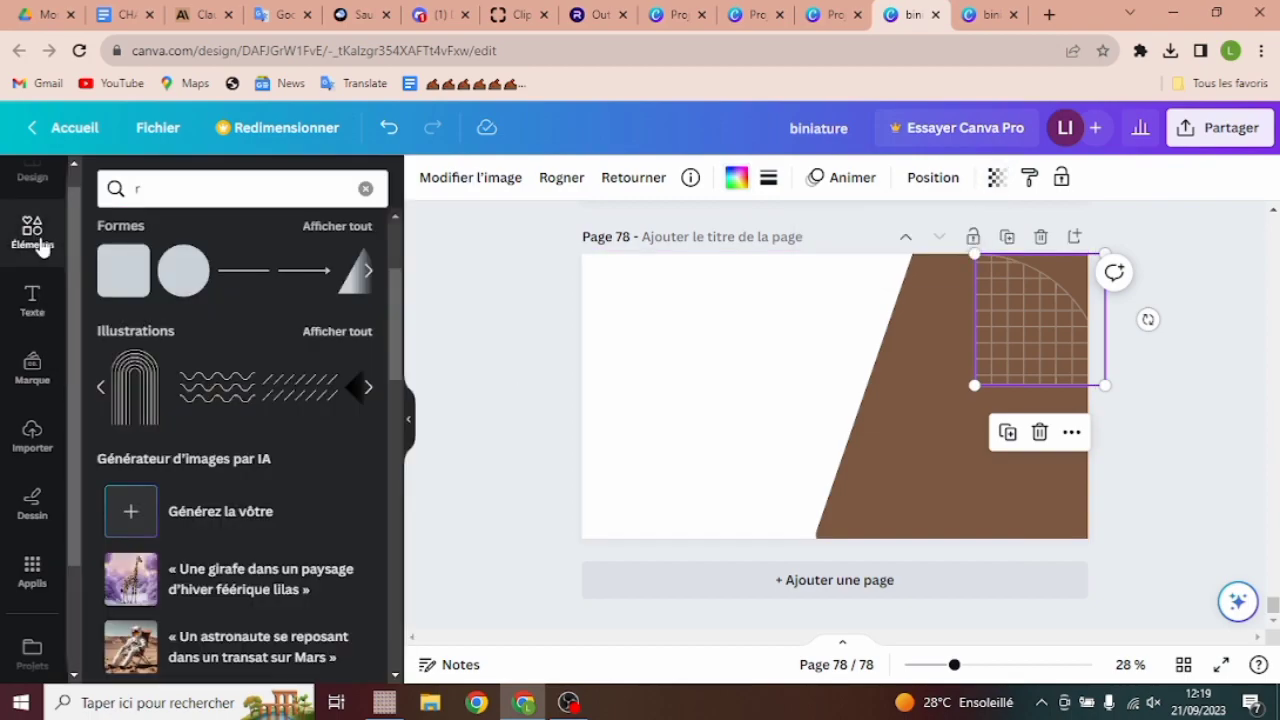
click(124, 396)
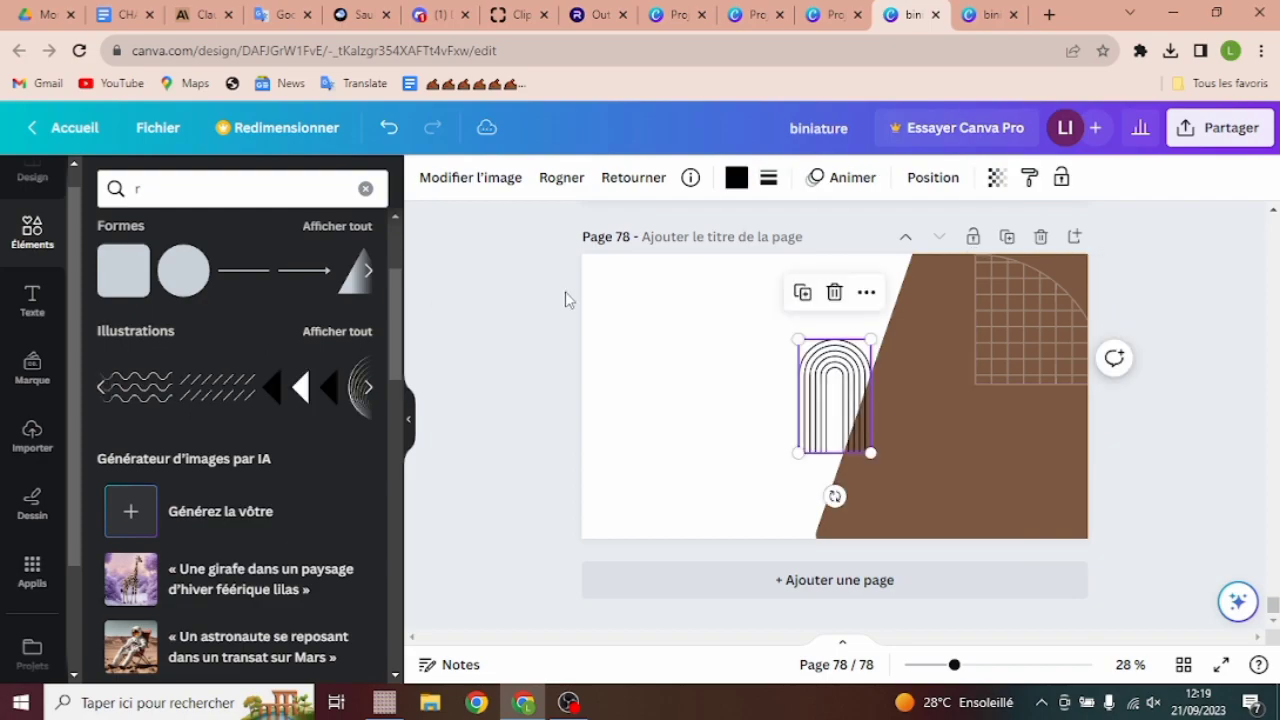
drag(833, 362, 931, 290)
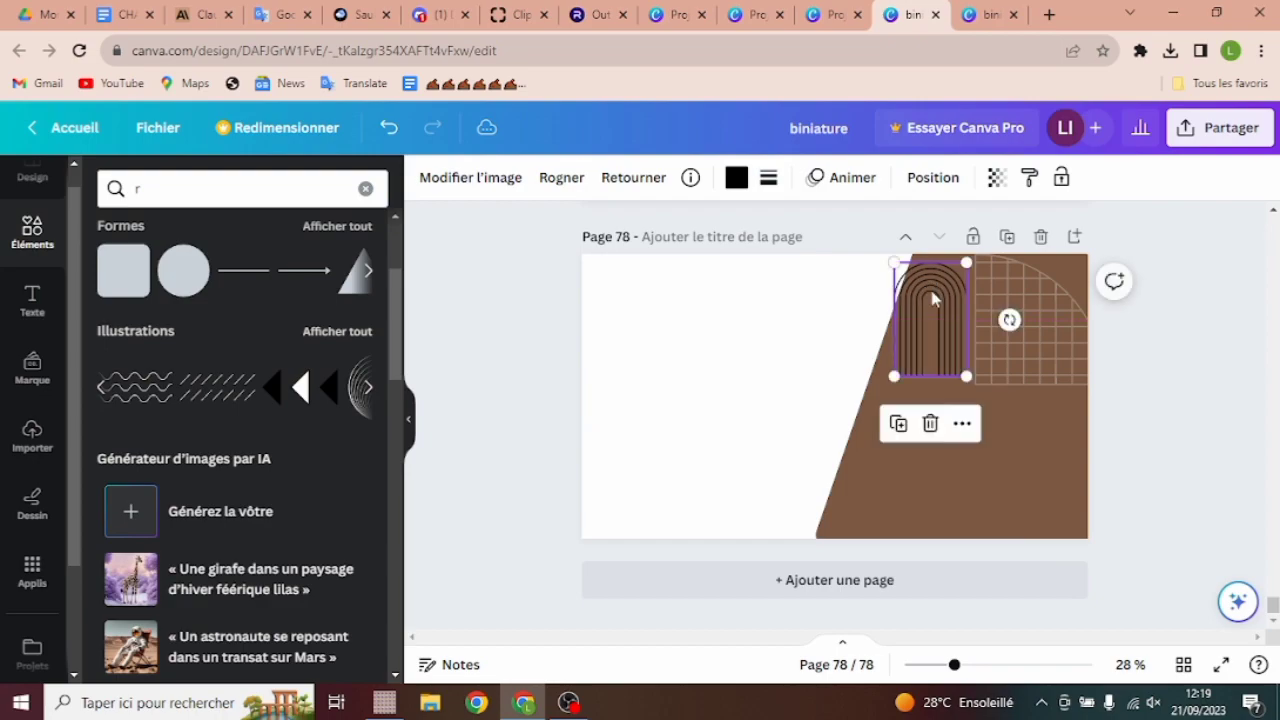
Recolour the nested arches white, set their transparency to 39 and deselect them.
click(737, 179)
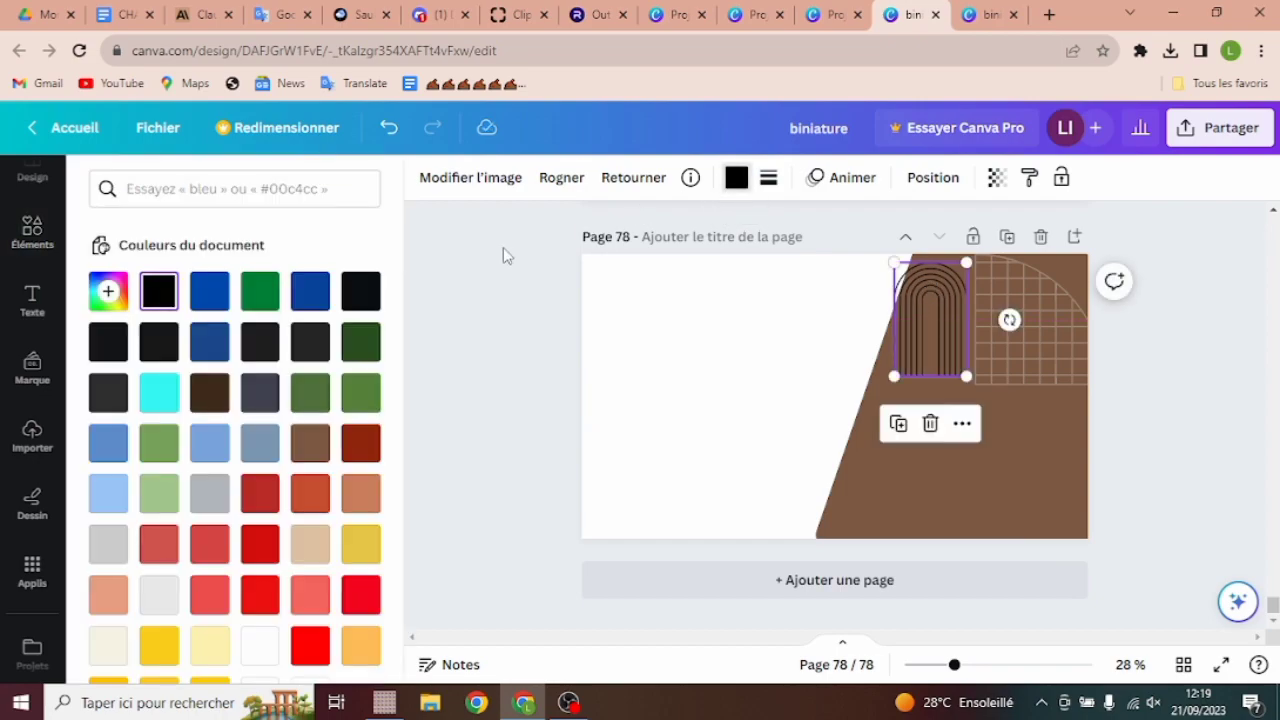
click(260, 645)
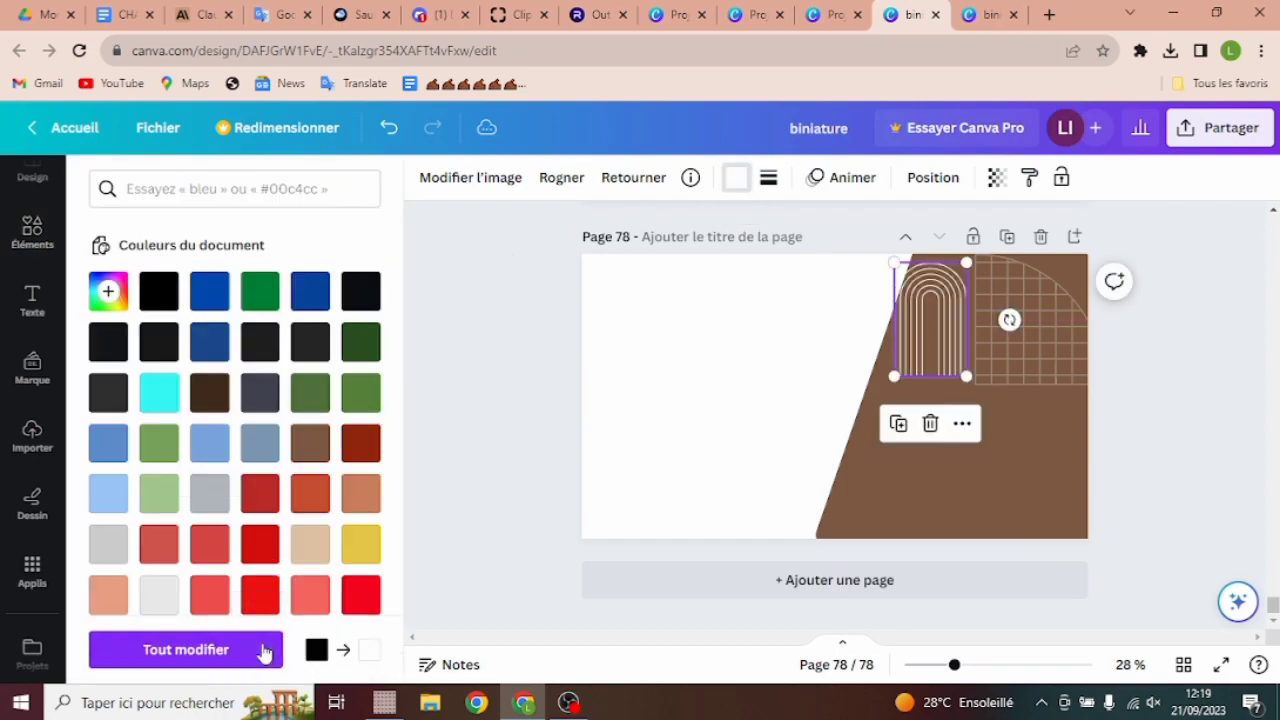
click(996, 177)
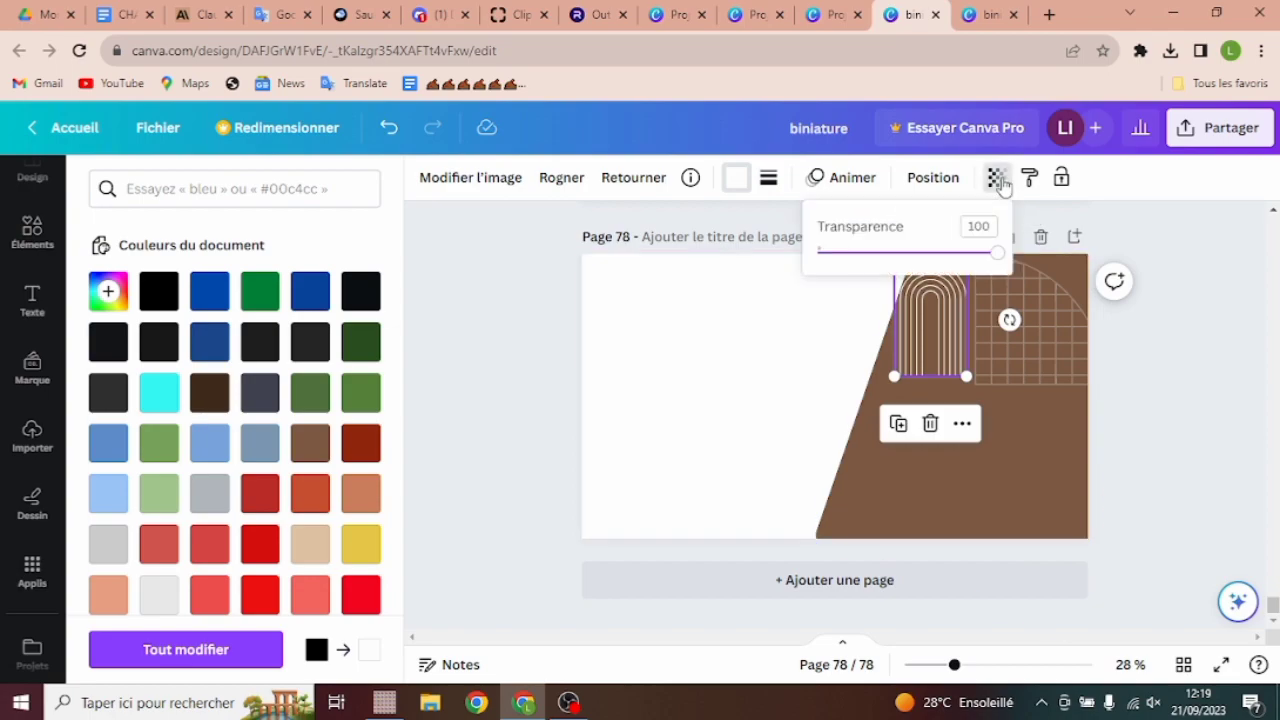
drag(995, 256, 890, 272)
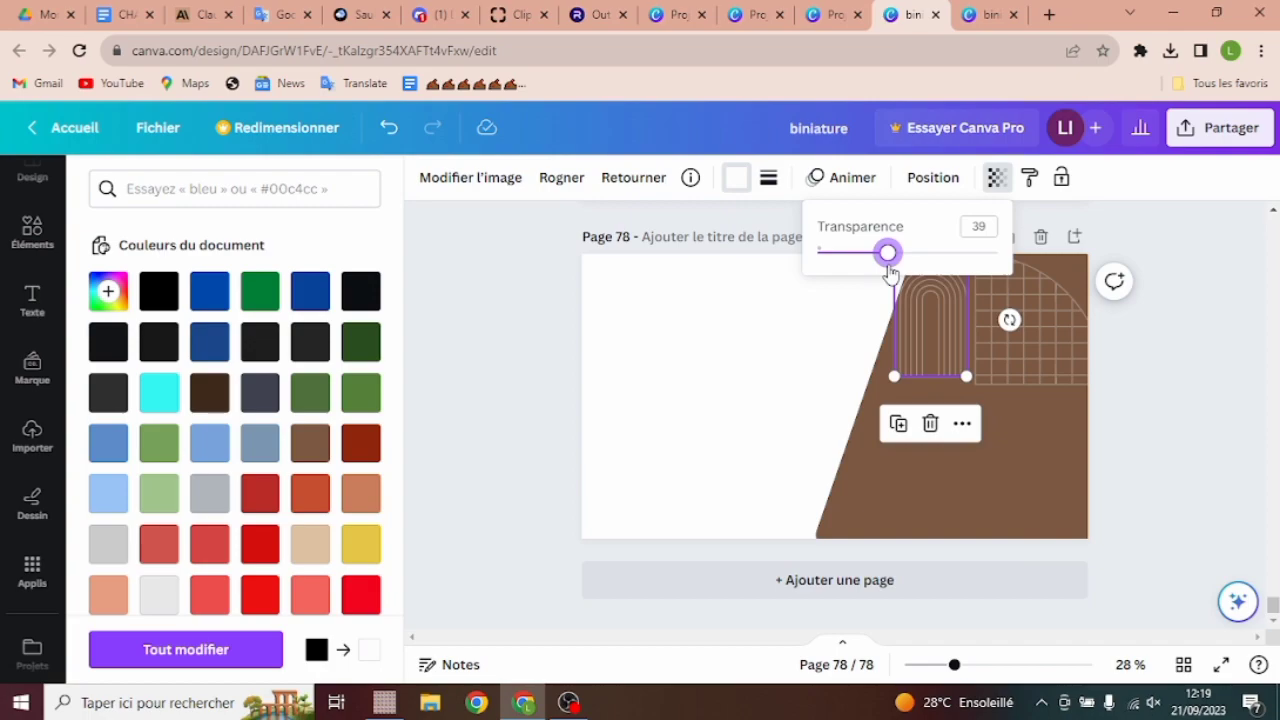
click(533, 392)
click(741, 367)
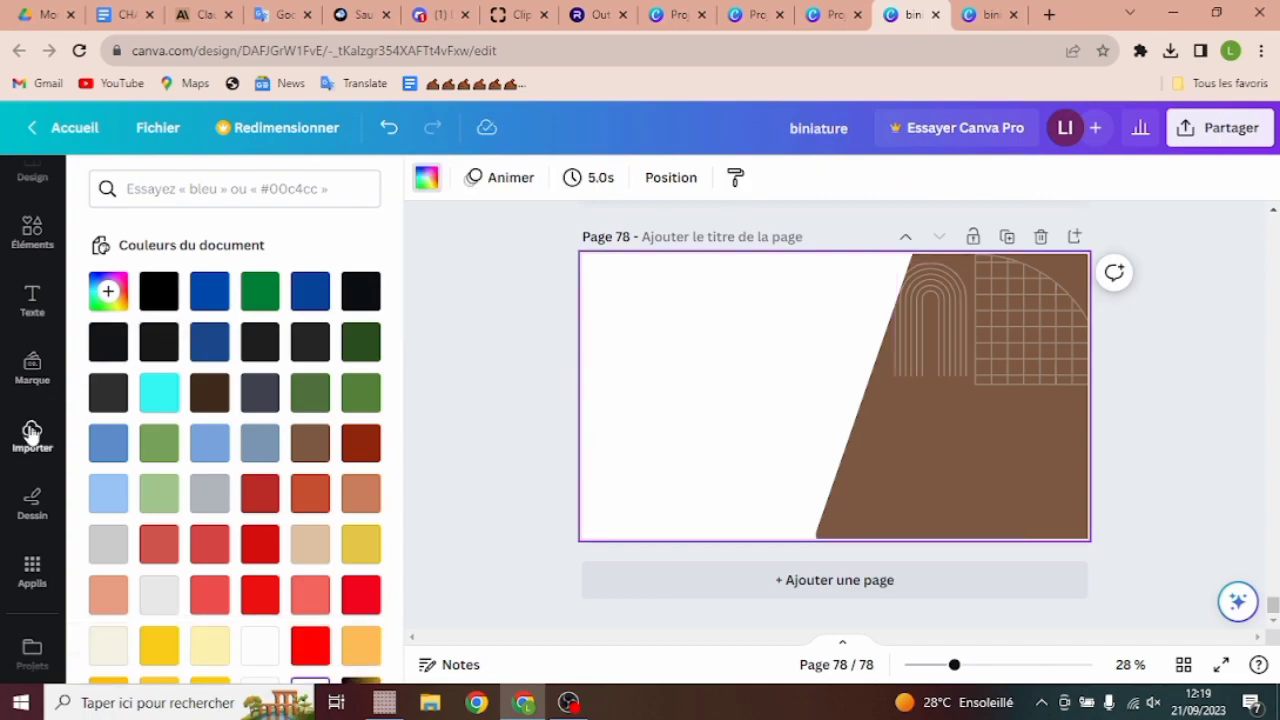
Add the concentric-circles line illustration and enlarge it to cover most of the lower brown panel, extending past the page's right edge.
click(32, 235)
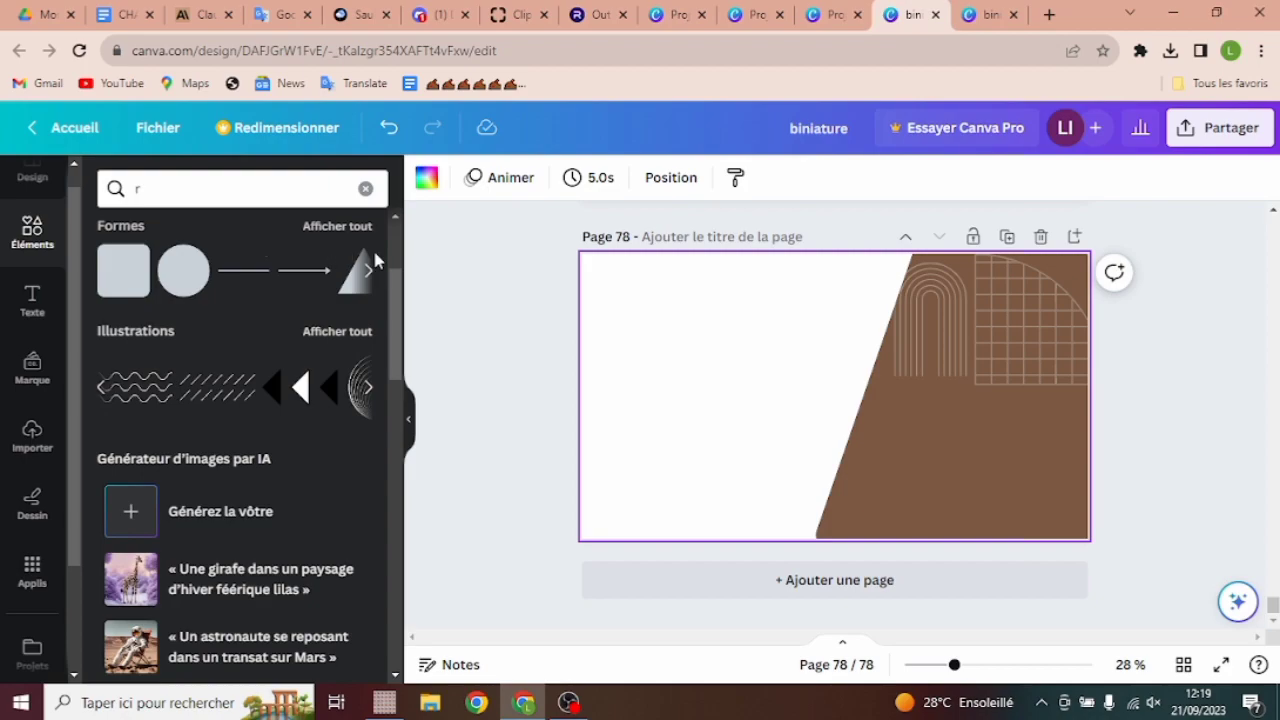
click(369, 387)
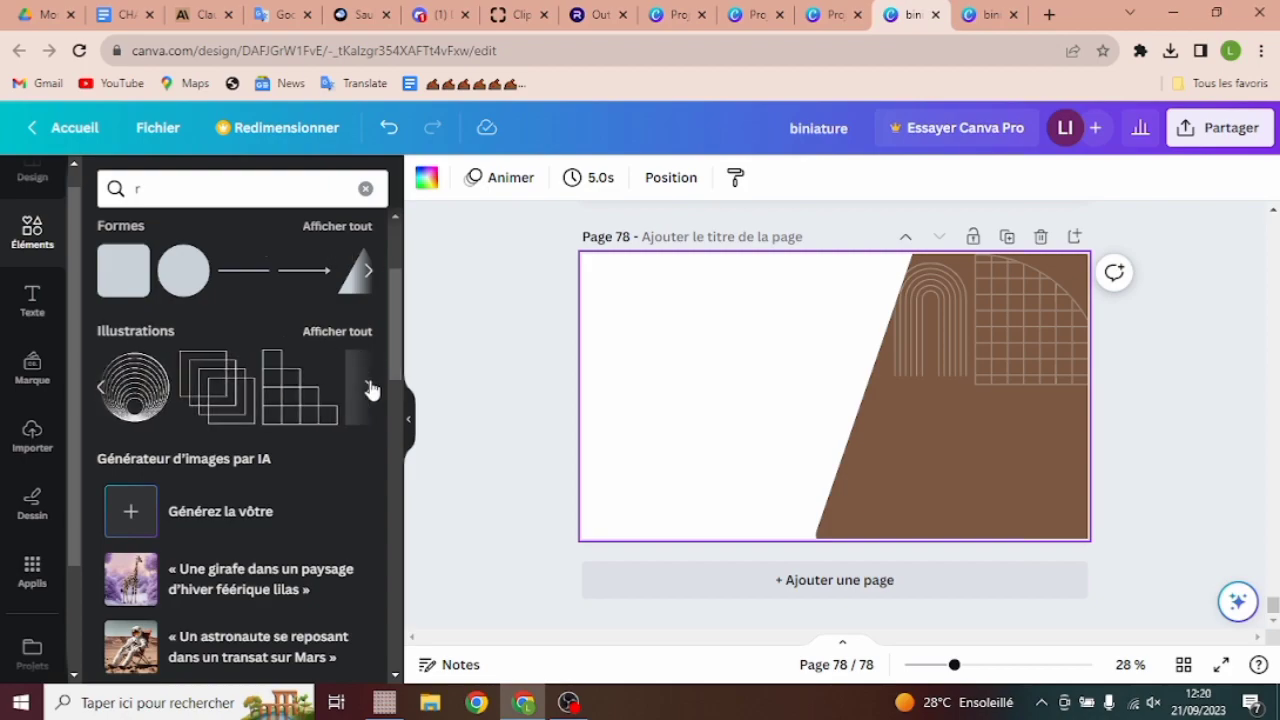
click(133, 397)
drag(871, 420, 968, 474)
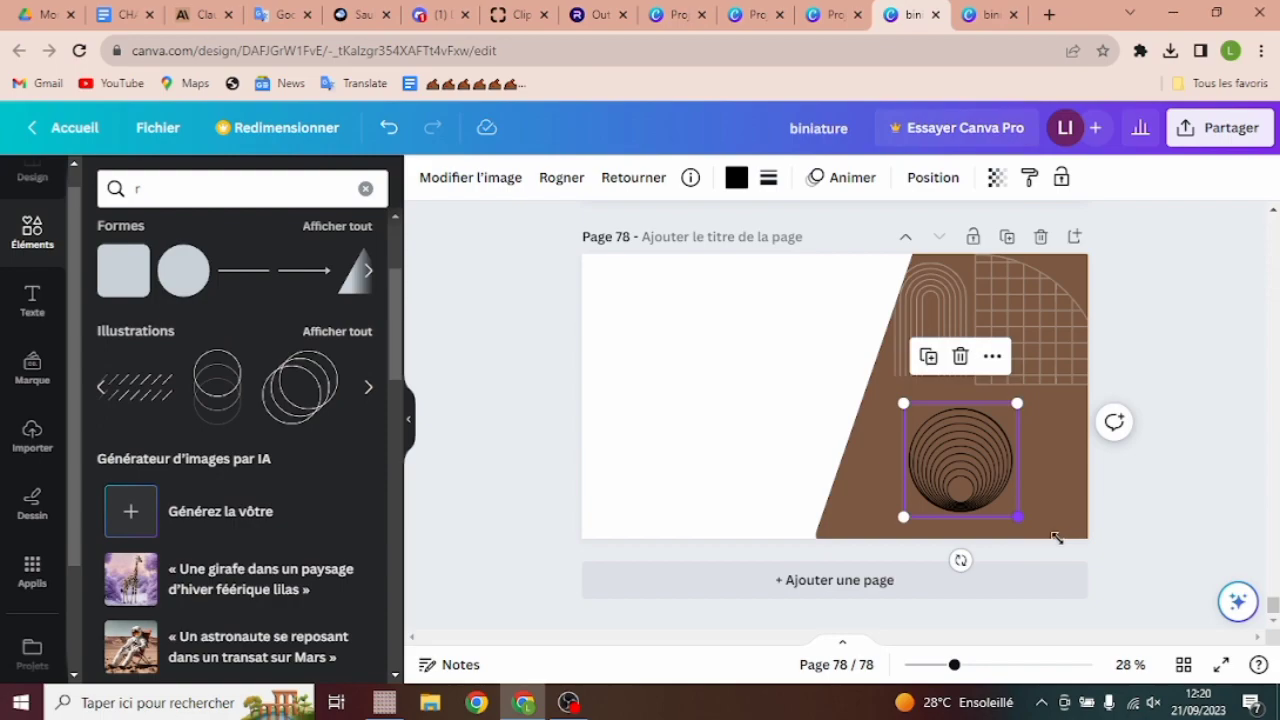
drag(1017, 404, 1169, 306)
drag(1006, 443, 976, 451)
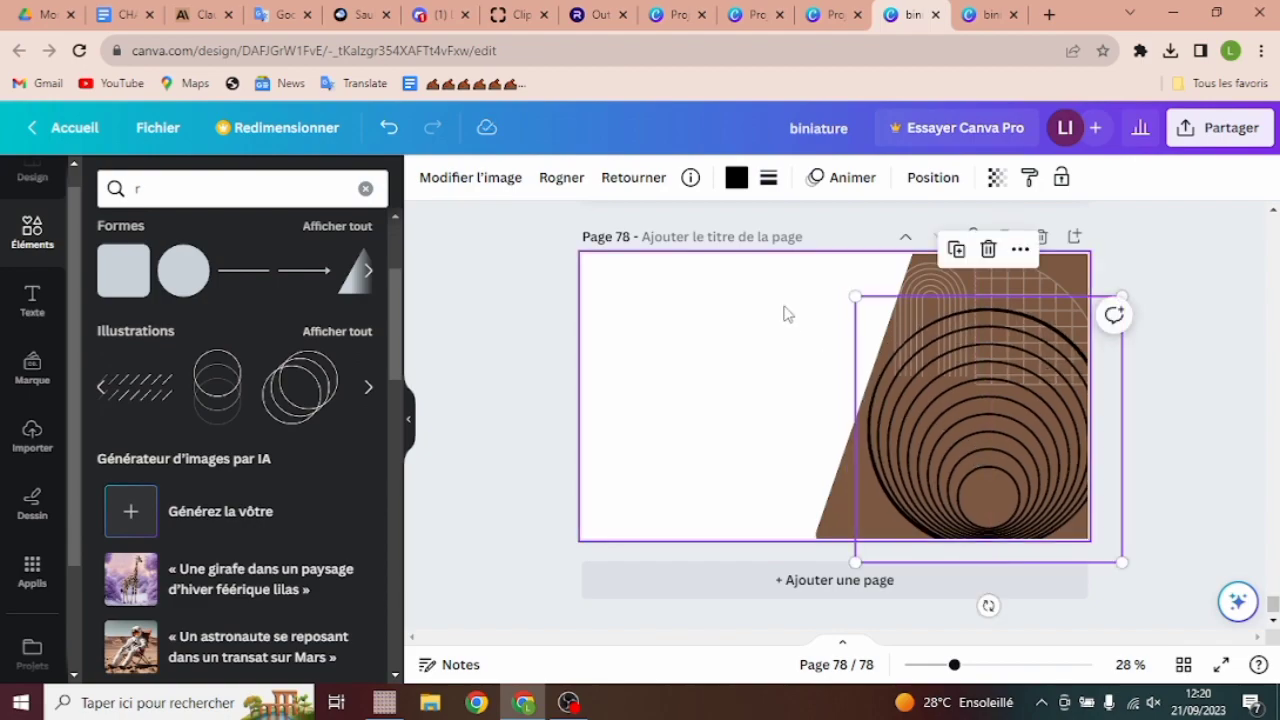
Recolour the concentric circles white and set their transparency to 9.
click(736, 177)
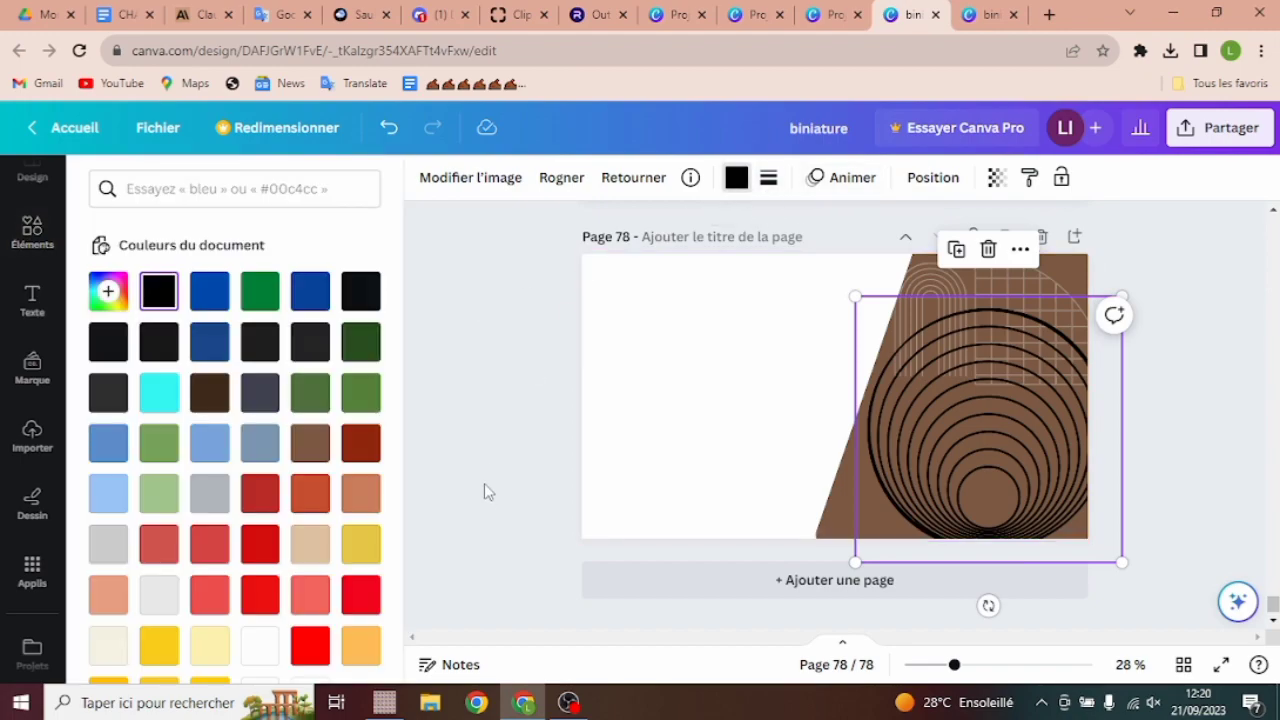
click(261, 648)
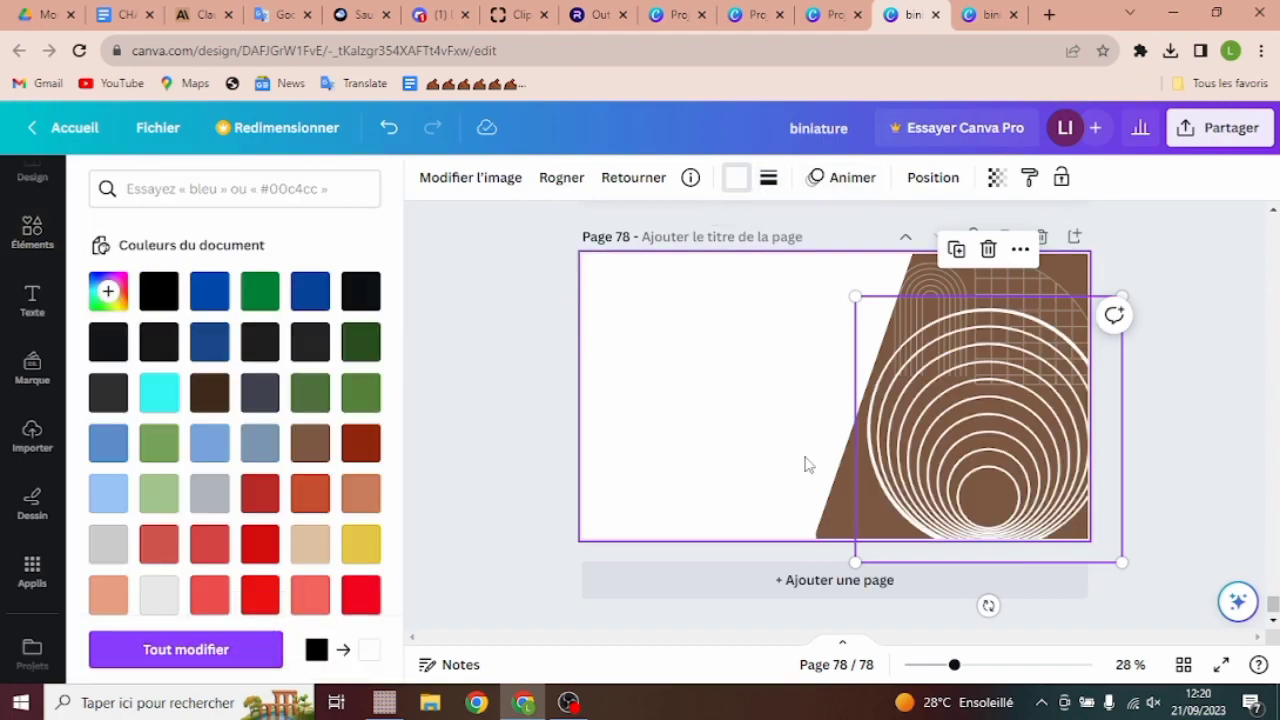
click(1004, 178)
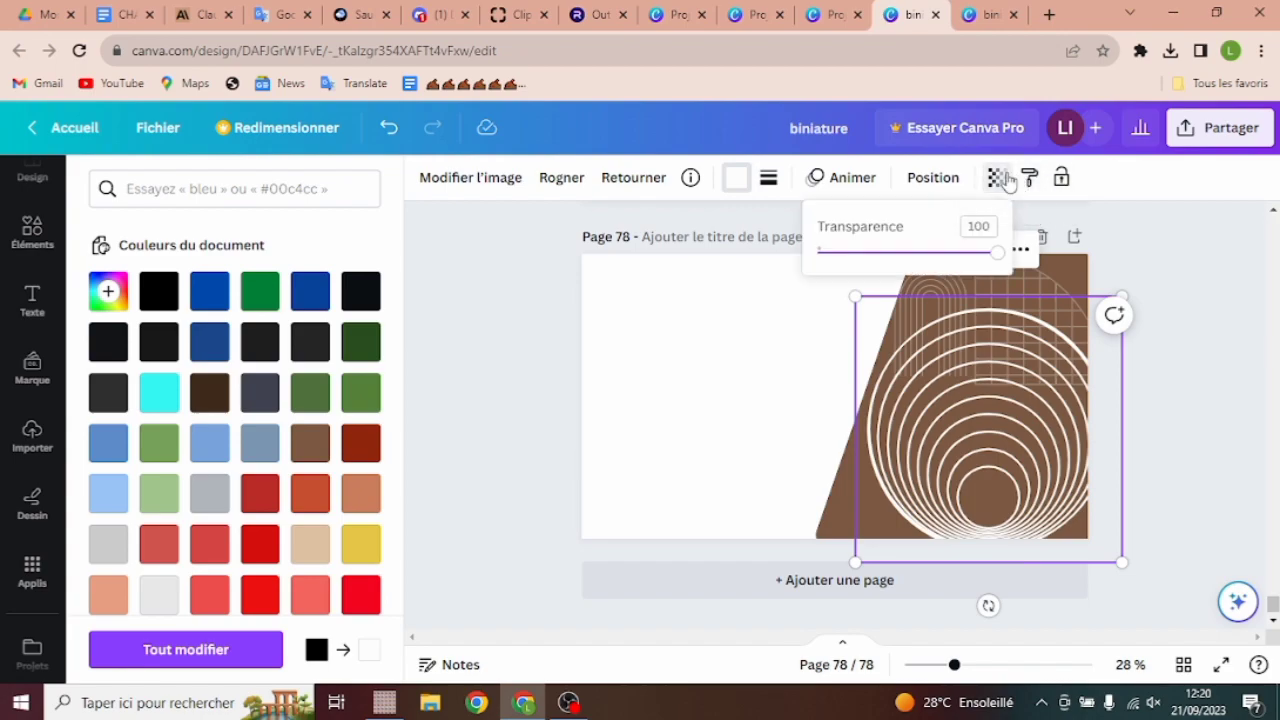
drag(1000, 258, 836, 282)
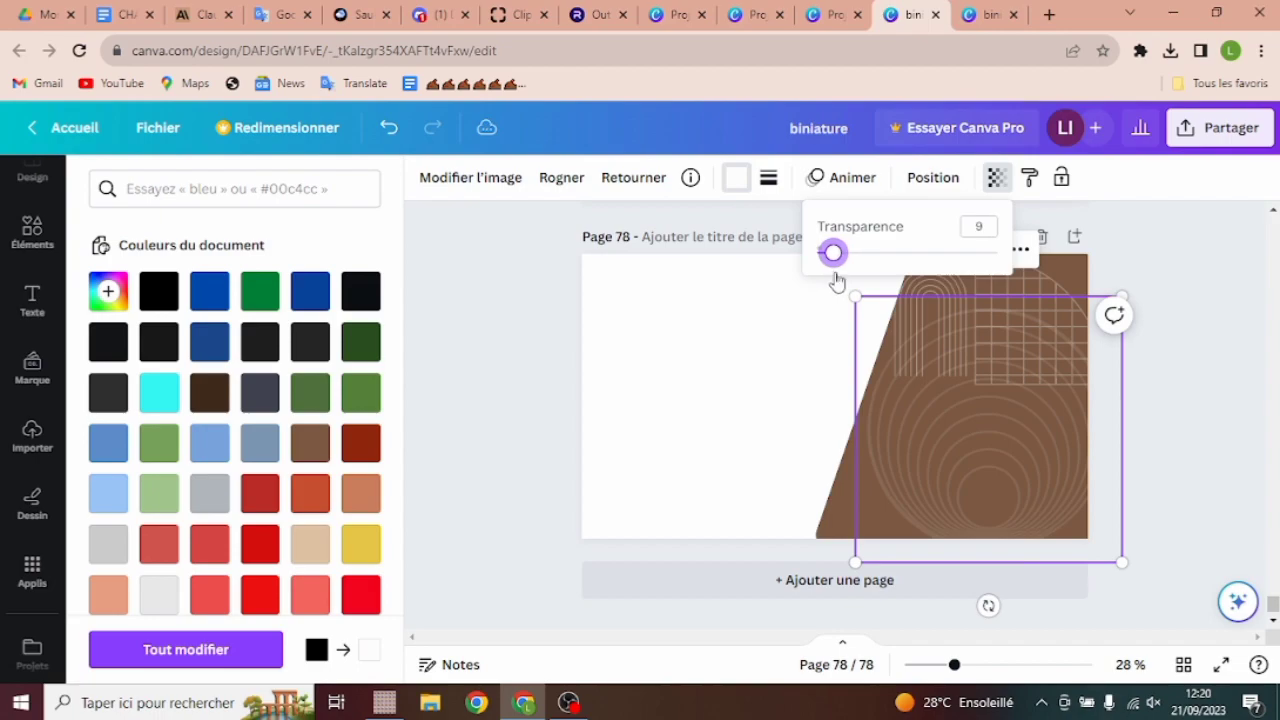
click(749, 362)
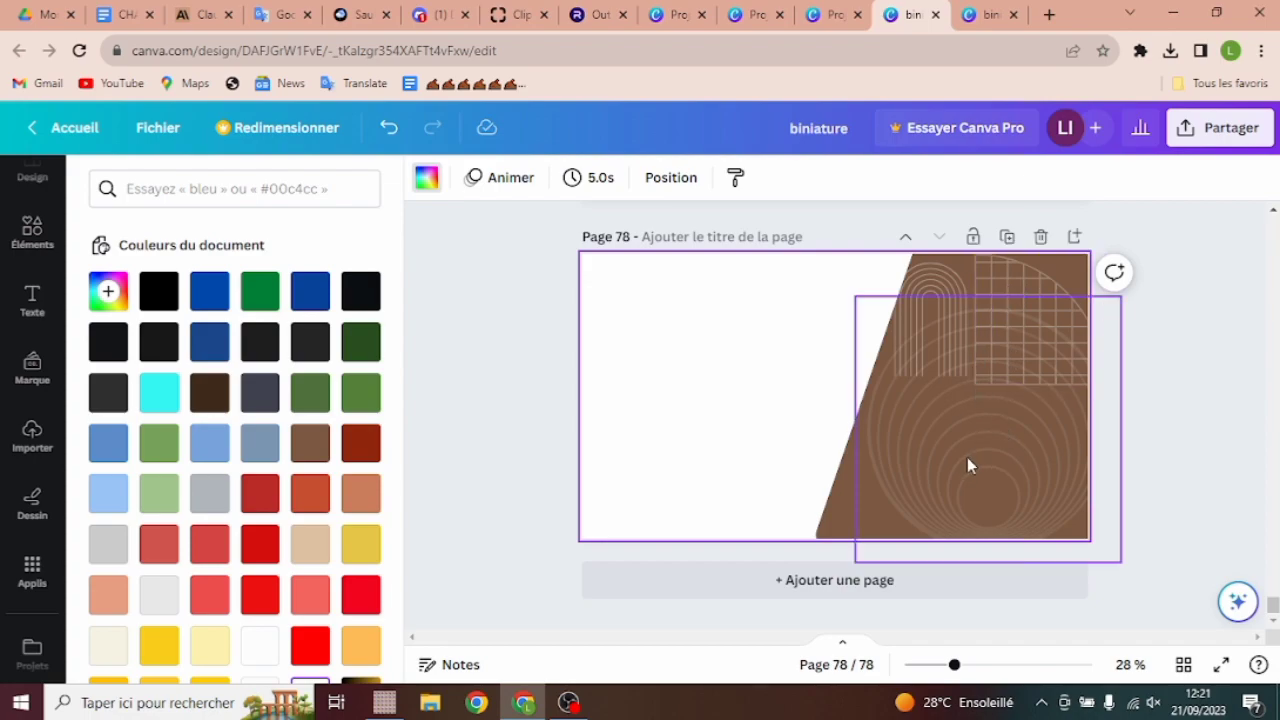
Set the quarter-circle grid's transparency to 19 and deselect it.
click(1001, 295)
click(995, 180)
drag(965, 252, 850, 253)
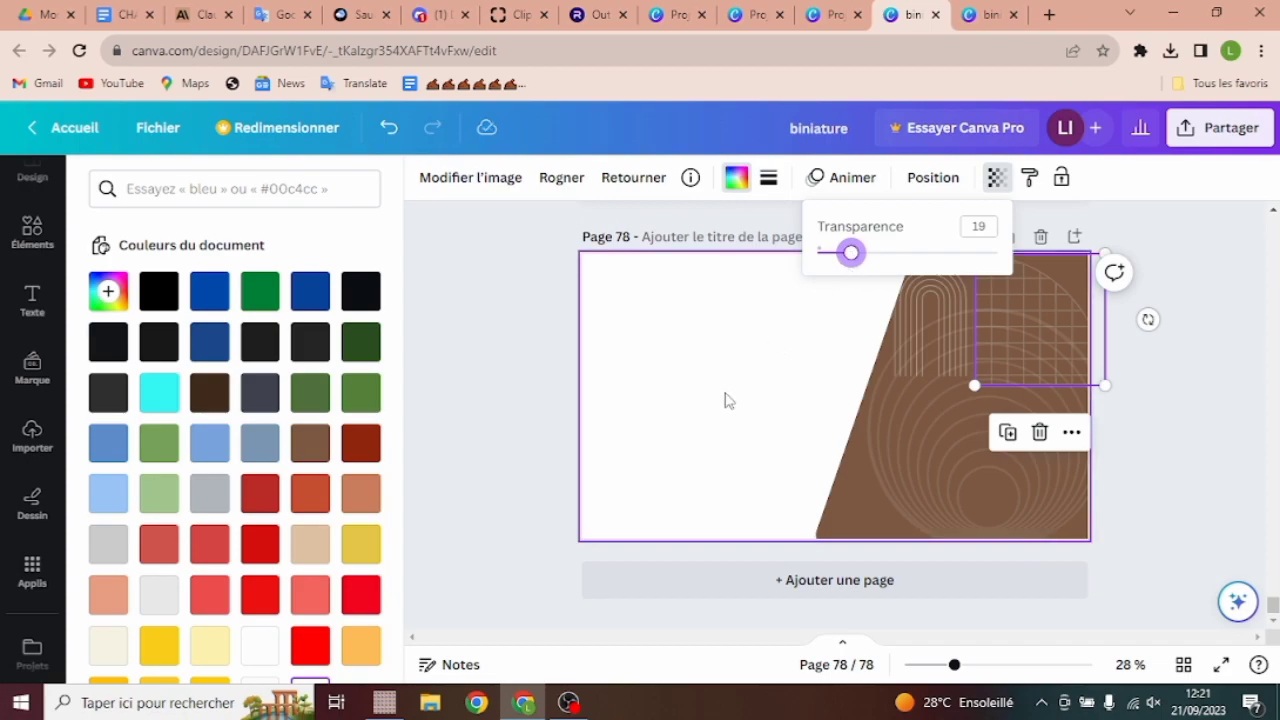
click(723, 400)
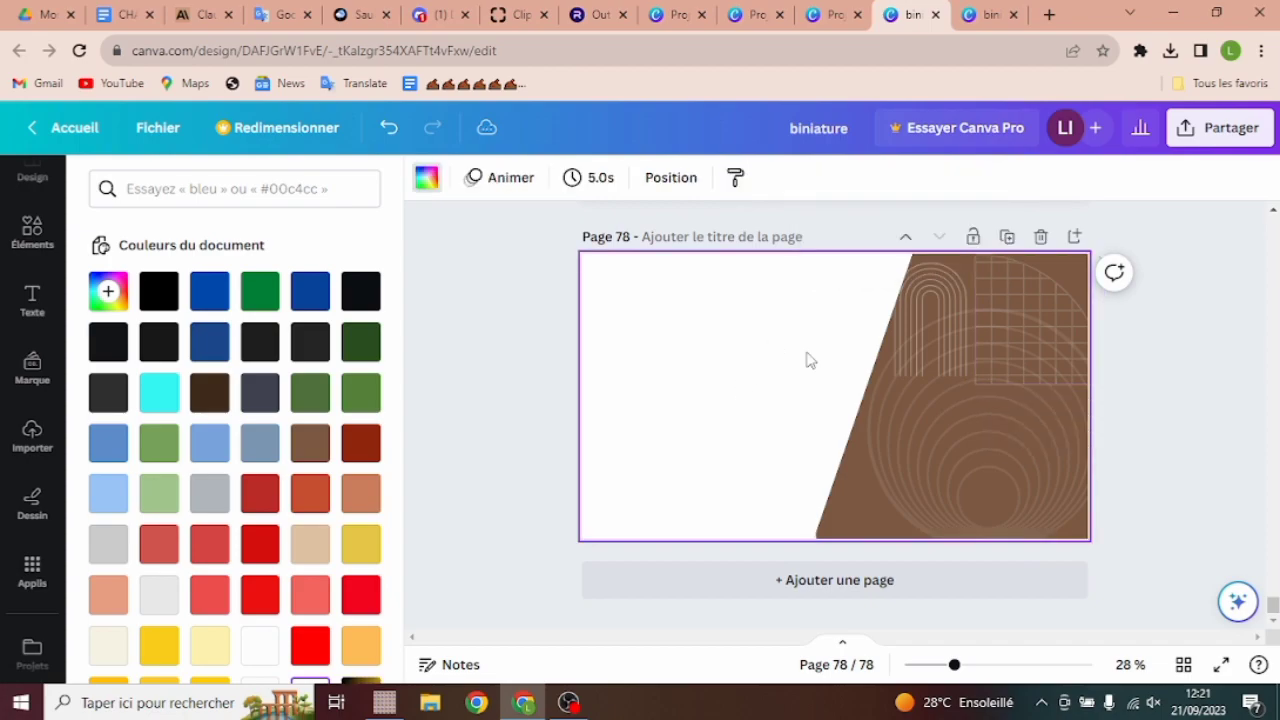
Fade the nested arches further by lowering their transparency value to roughly that of the quarter-circle grid.
click(928, 296)
click(996, 177)
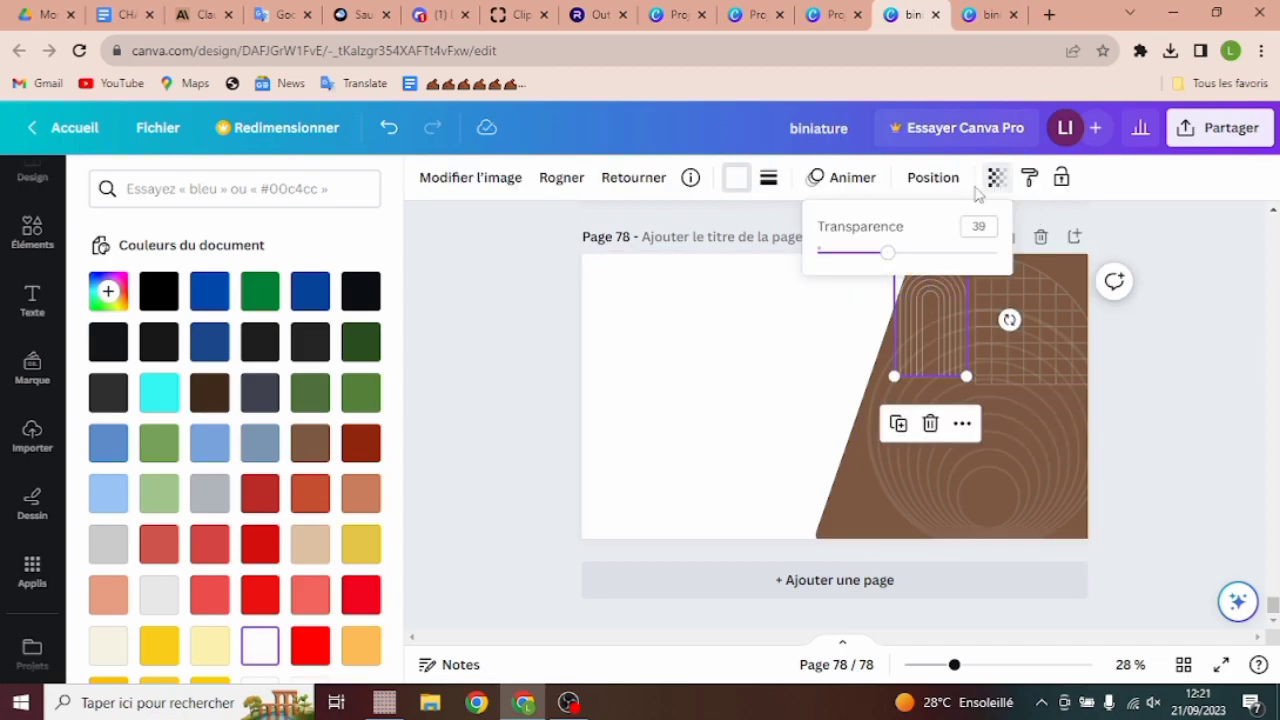
drag(900, 257, 854, 253)
click(783, 366)
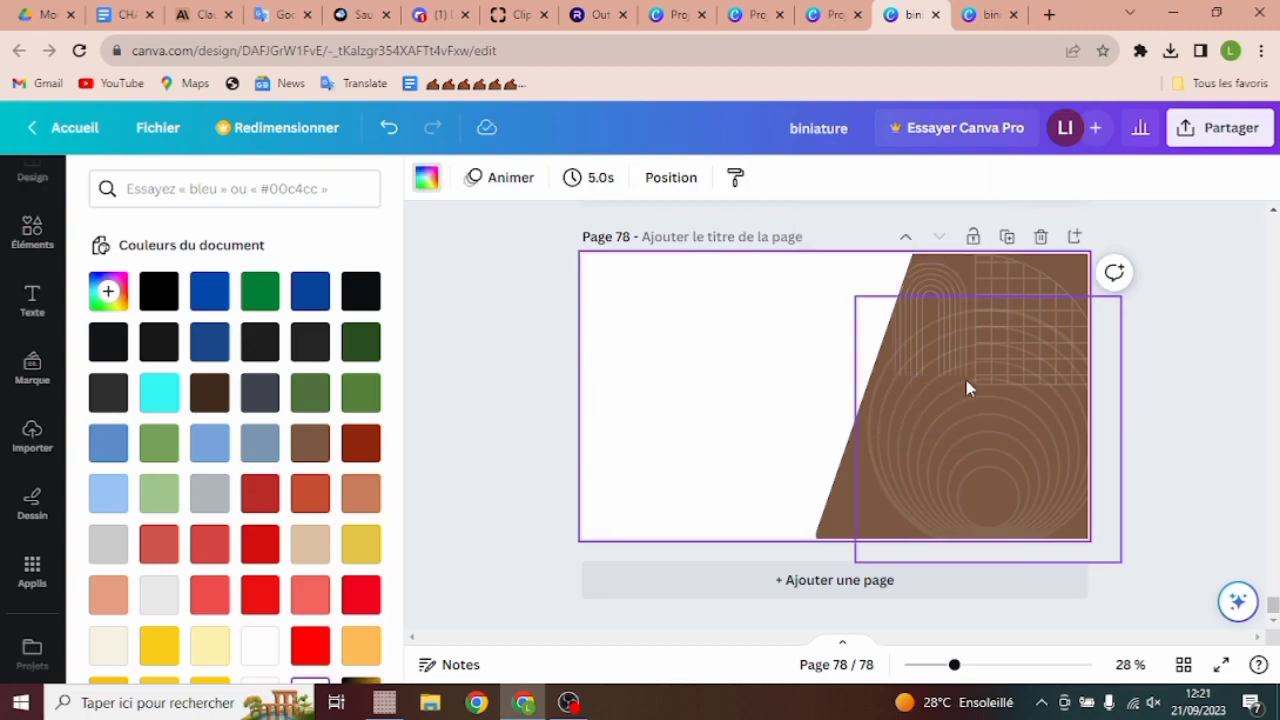
Lock the quarter-circle grid, the concentric circles and the nested arches in place on the brown panel.
click(977, 274)
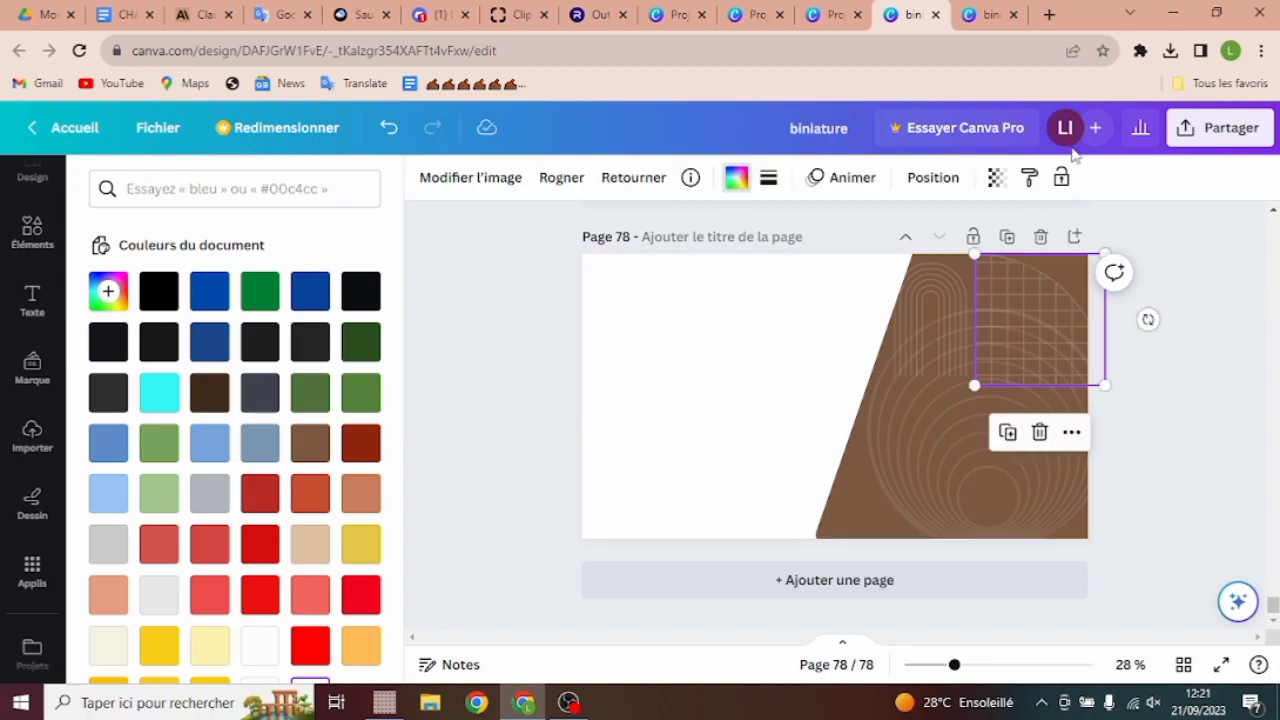
click(1061, 177)
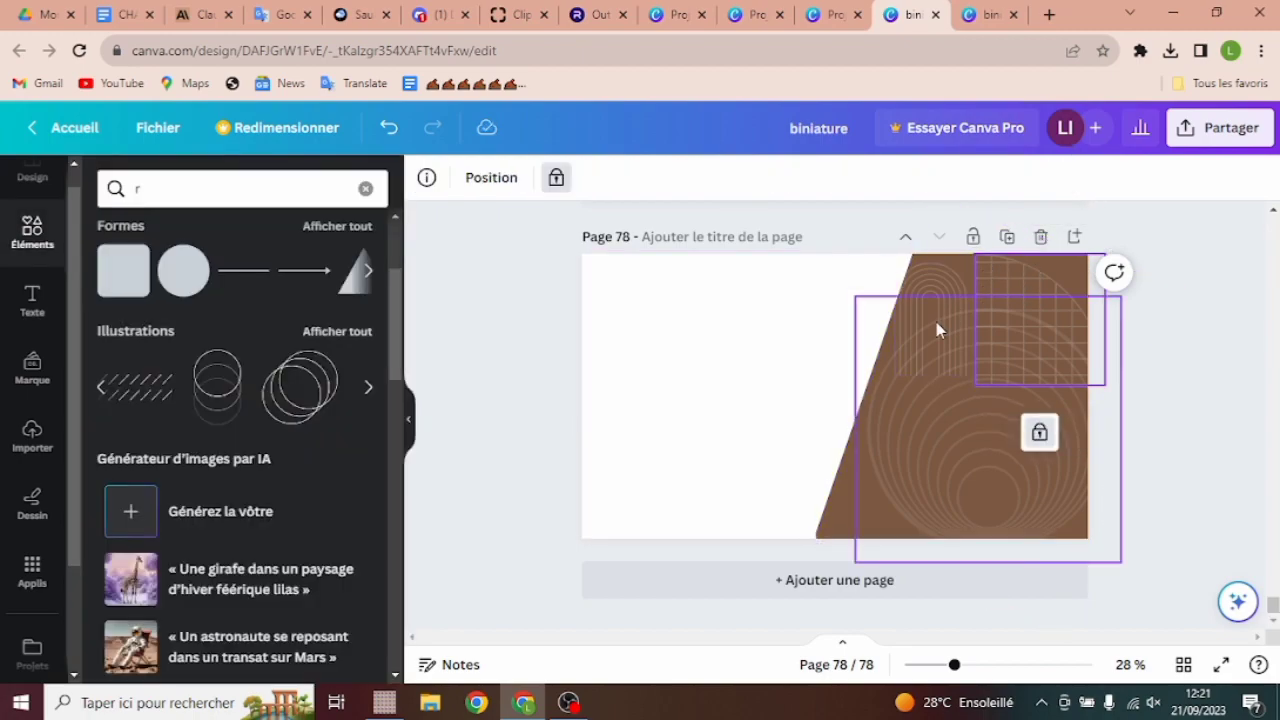
click(937, 324)
click(729, 352)
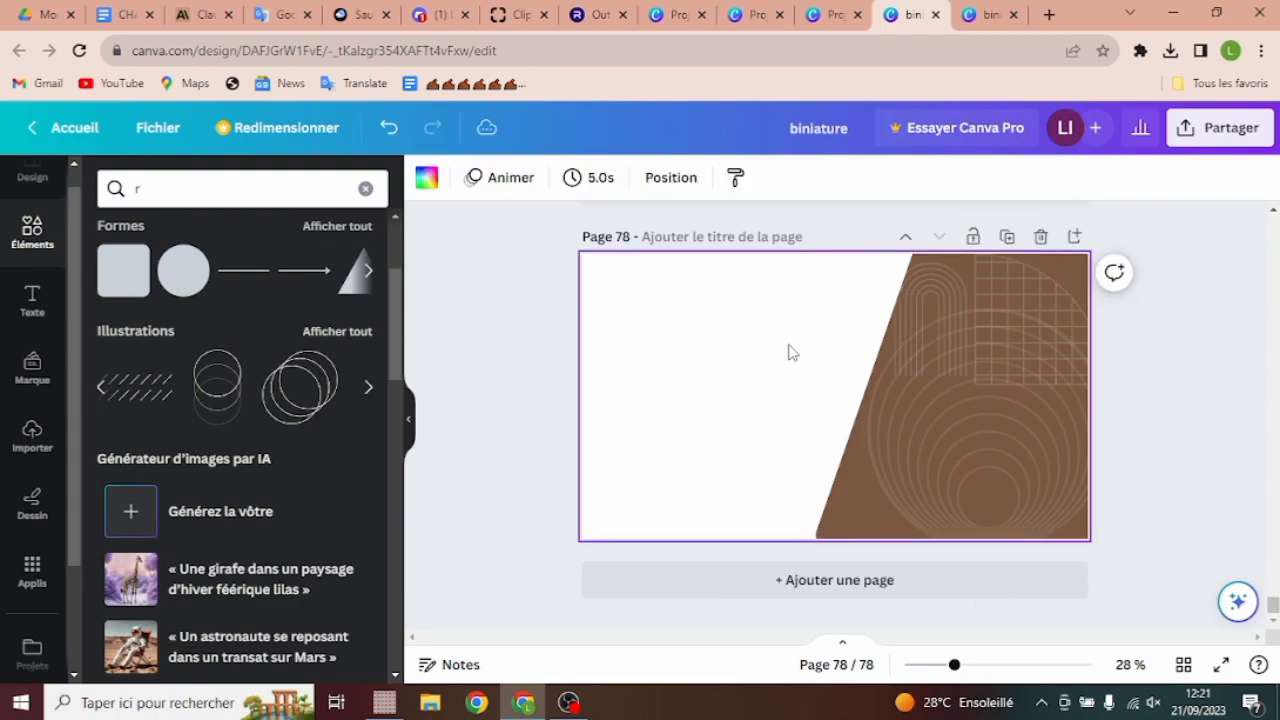
click(925, 423)
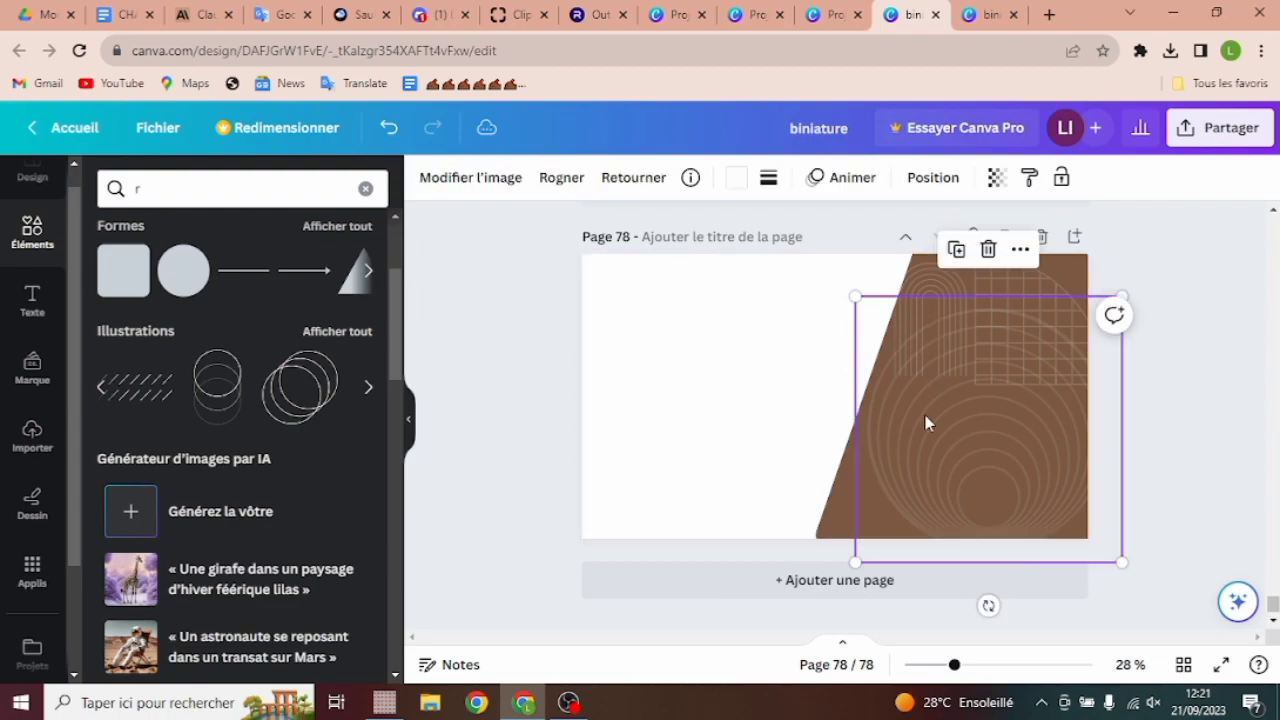
click(1061, 177)
click(779, 376)
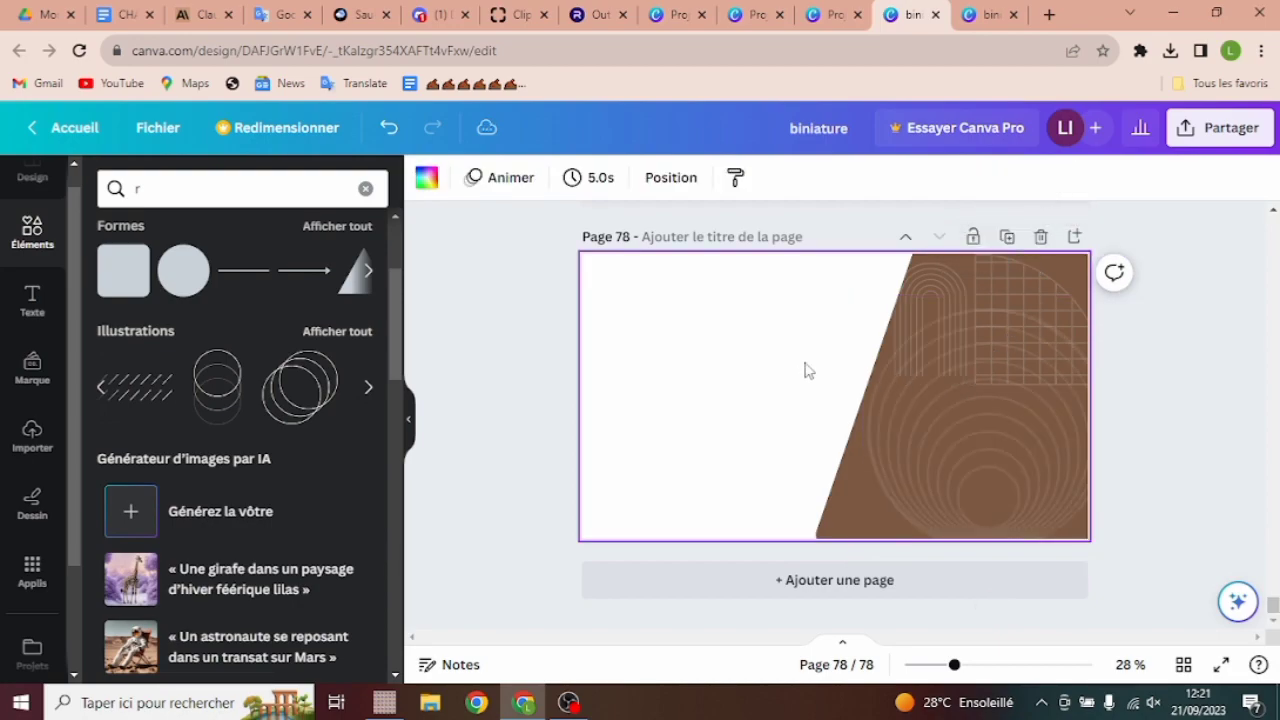
click(934, 268)
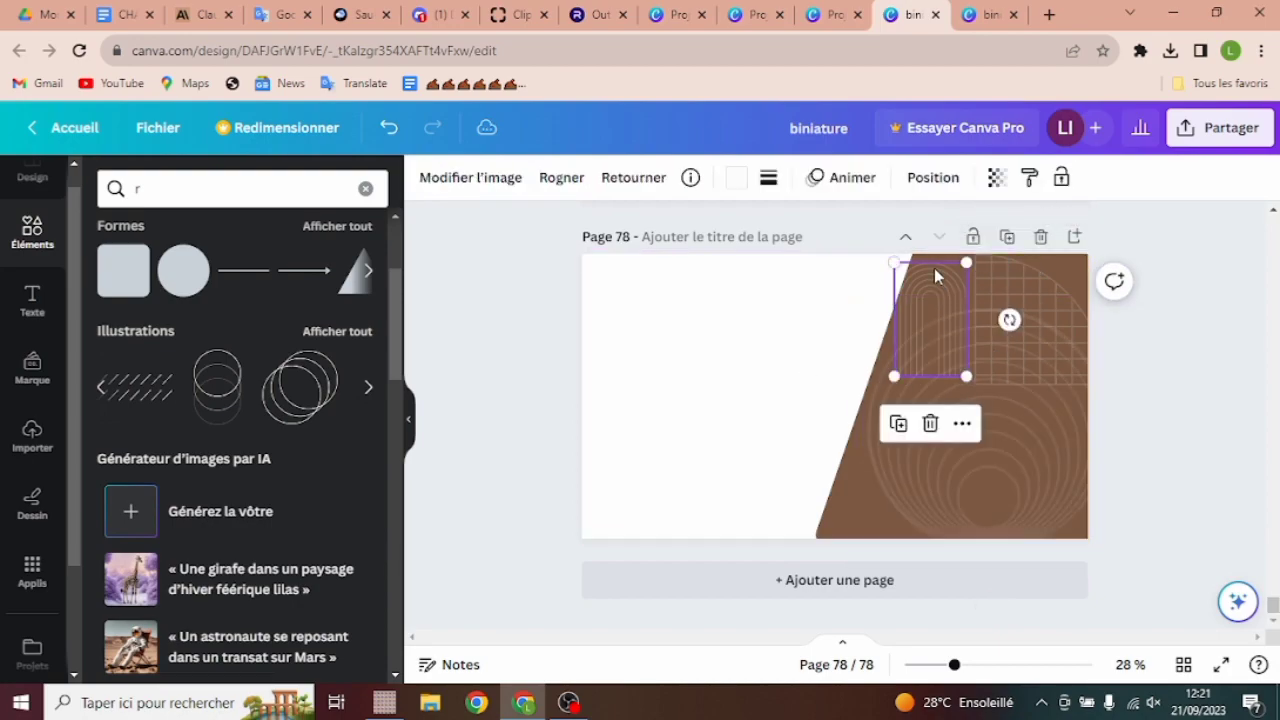
click(1060, 179)
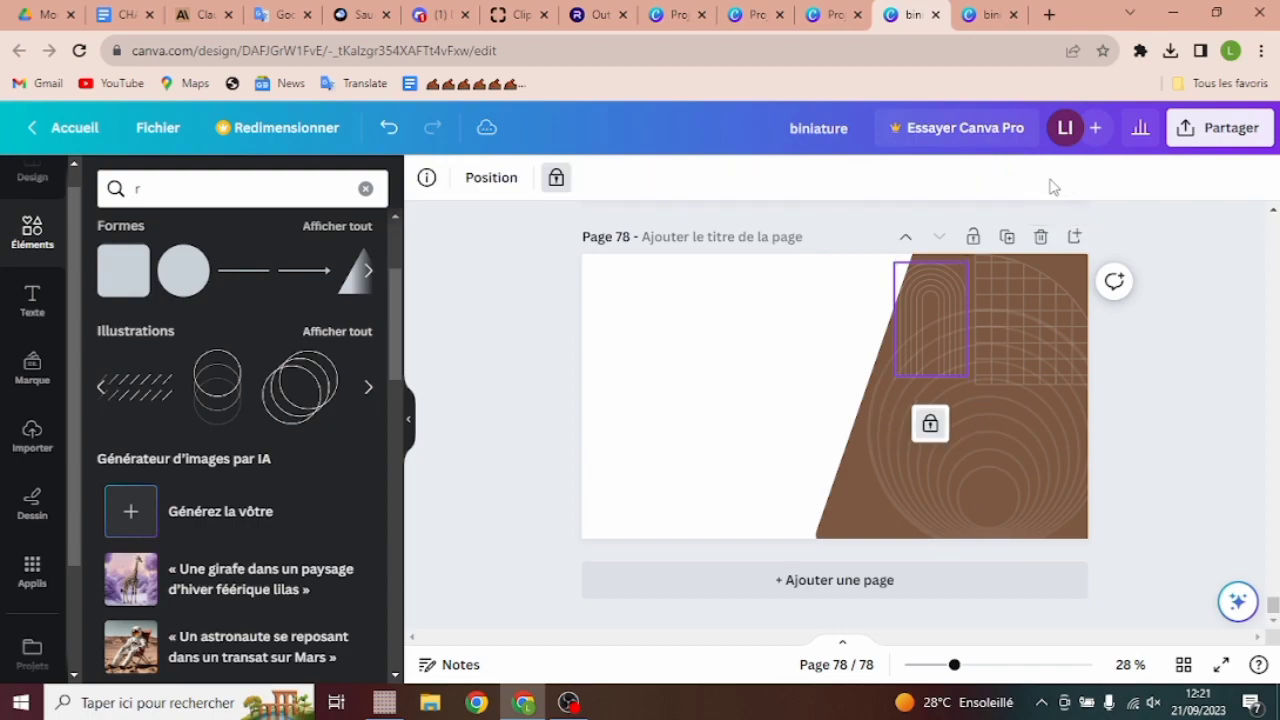
click(790, 347)
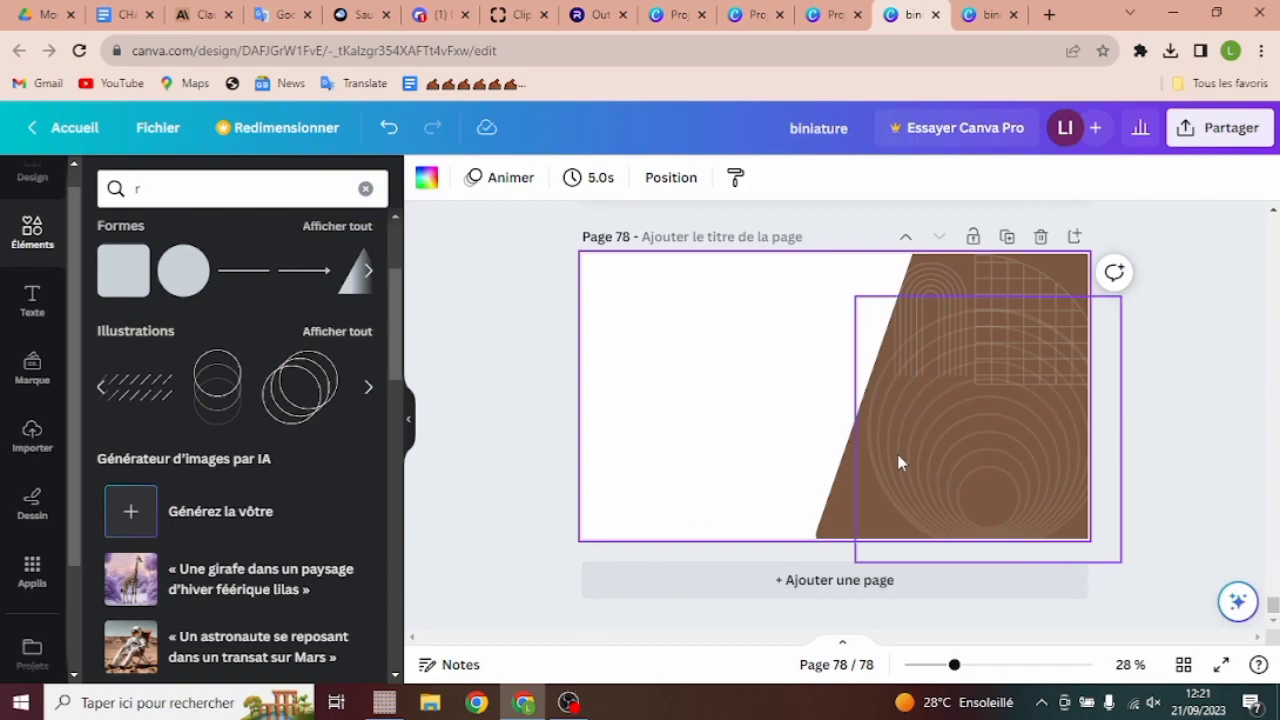
Insert the uploaded white robot image with the YouTube badge and place it over the upper part of the brown panel.
drag(396, 308, 397, 244)
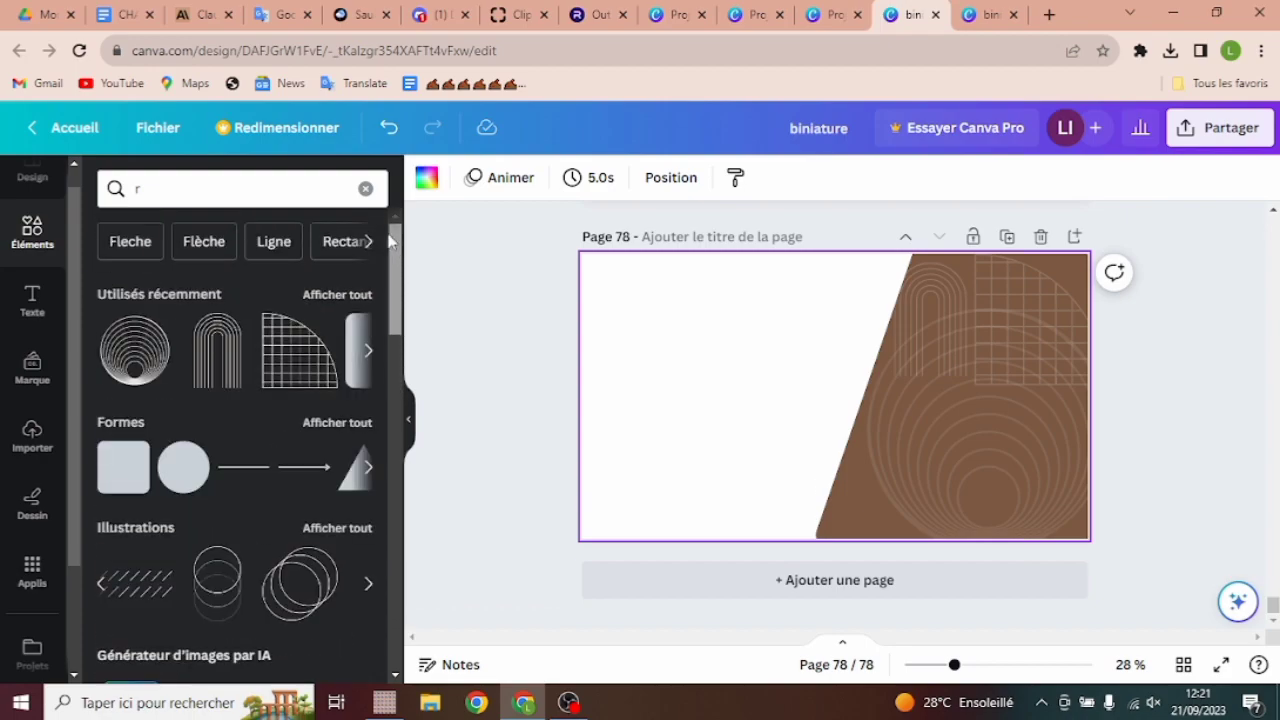
click(30, 432)
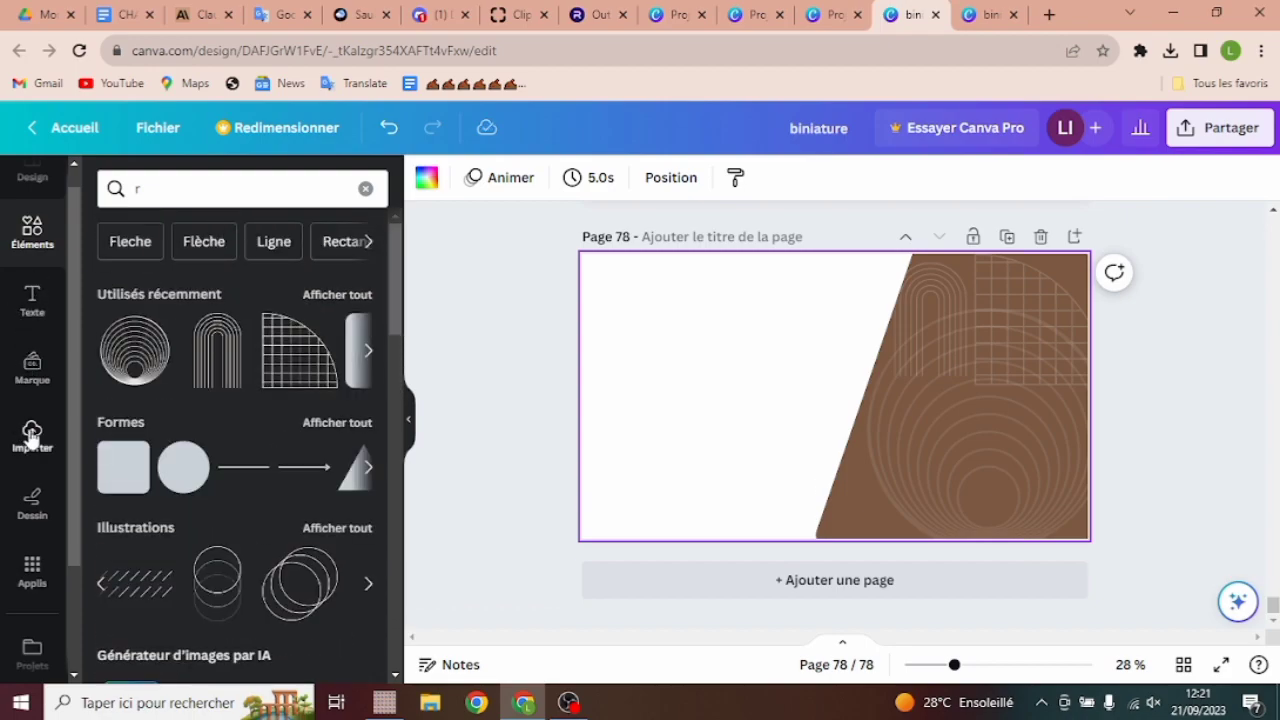
click(157, 420)
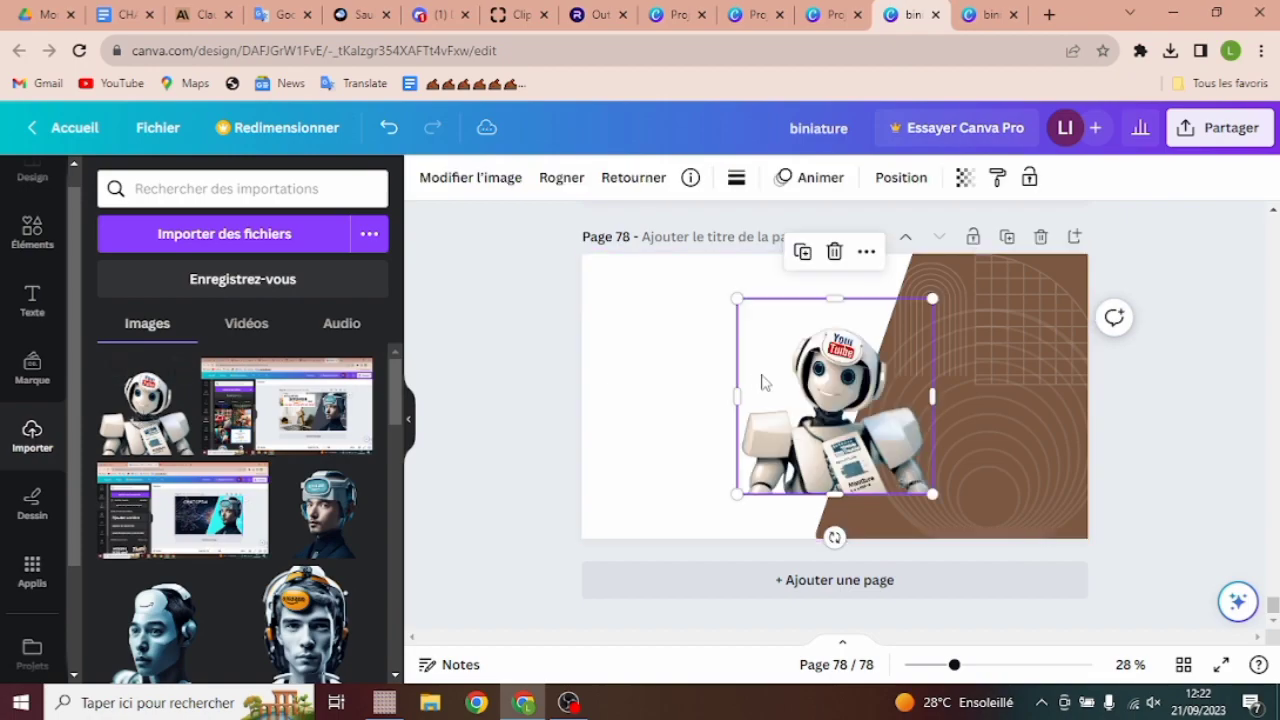
drag(883, 384, 1021, 355)
drag(1020, 343, 1020, 333)
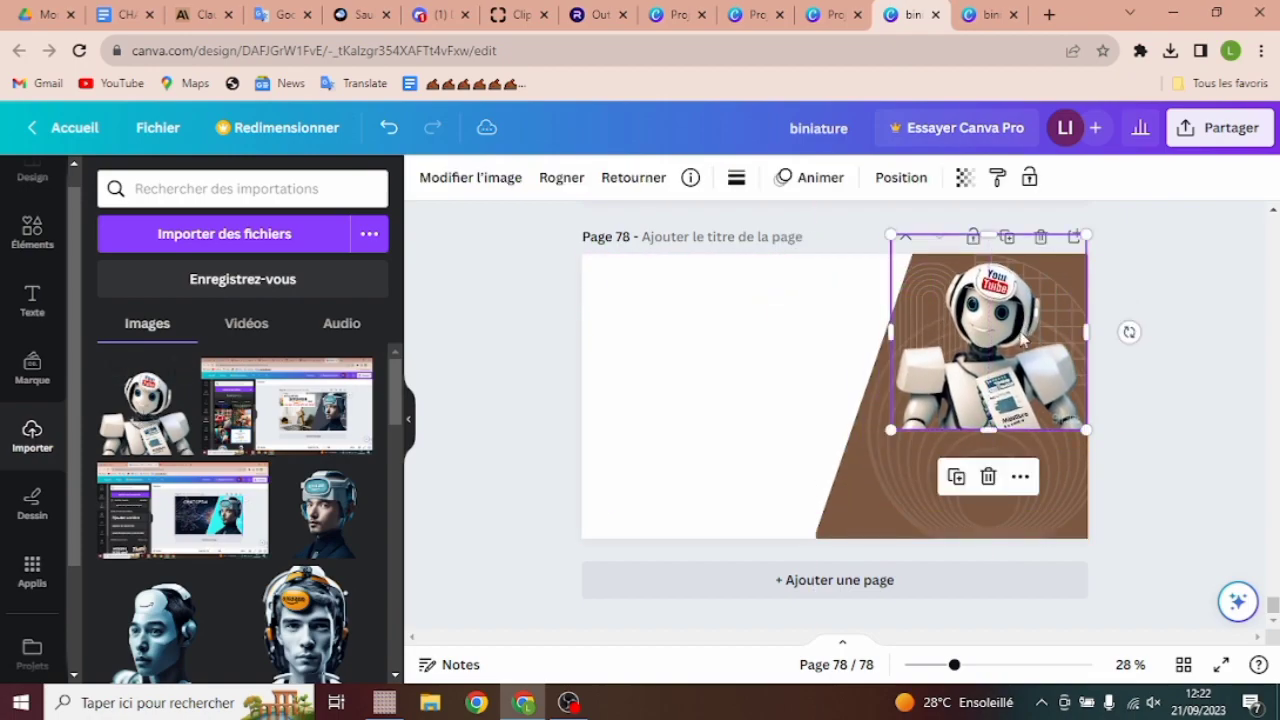
Extend the robot image's bottom and side edges until it nearly fills the brown panel, and reposition it over the panel.
drag(985, 427, 988, 516)
drag(1001, 455, 975, 458)
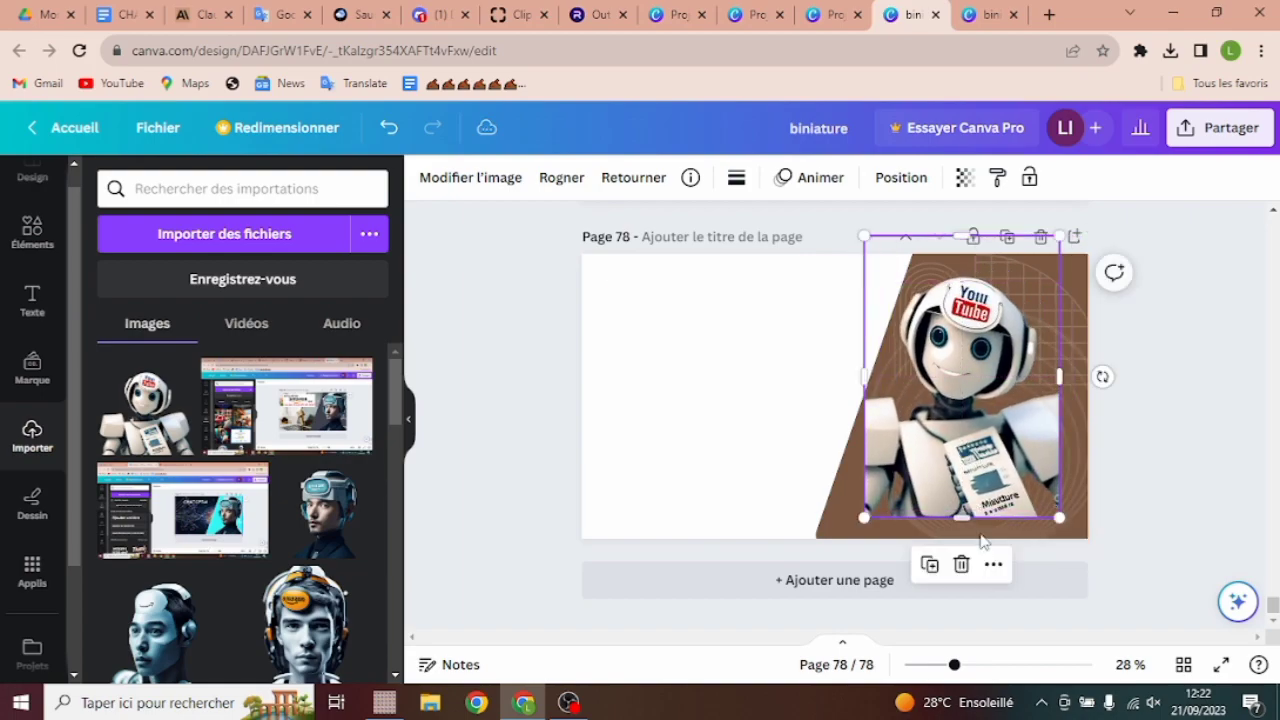
drag(962, 516, 964, 523)
mouse_move(1000, 457)
mouse_down()
mouse_move(1020, 421)
mouse_move(1006, 438)
mouse_up()
drag(876, 378, 843, 377)
drag(1072, 378, 1116, 376)
mouse_move(985, 410)
mouse_down()
mouse_move(952, 403)
mouse_move(966, 410)
mouse_up()
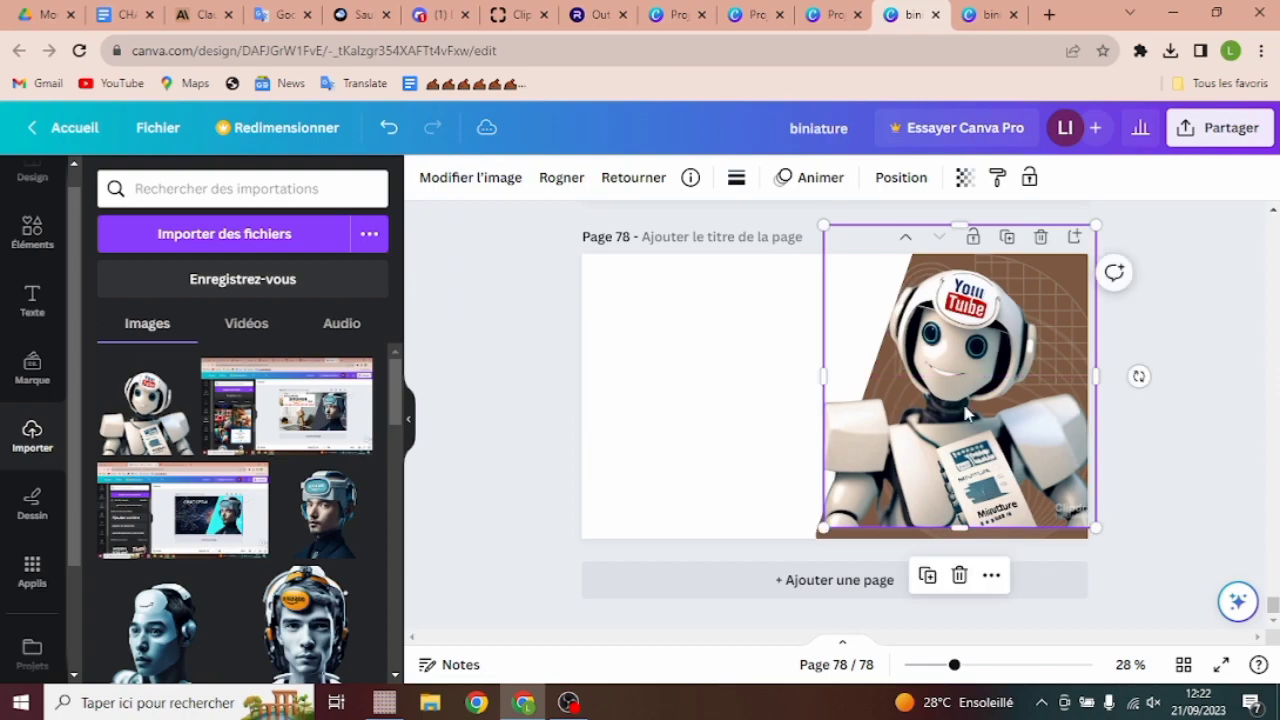
Shrink the robot image slightly, align its top with the page edge, and extend its bottom down to the page's lower edge.
drag(824, 224, 853, 259)
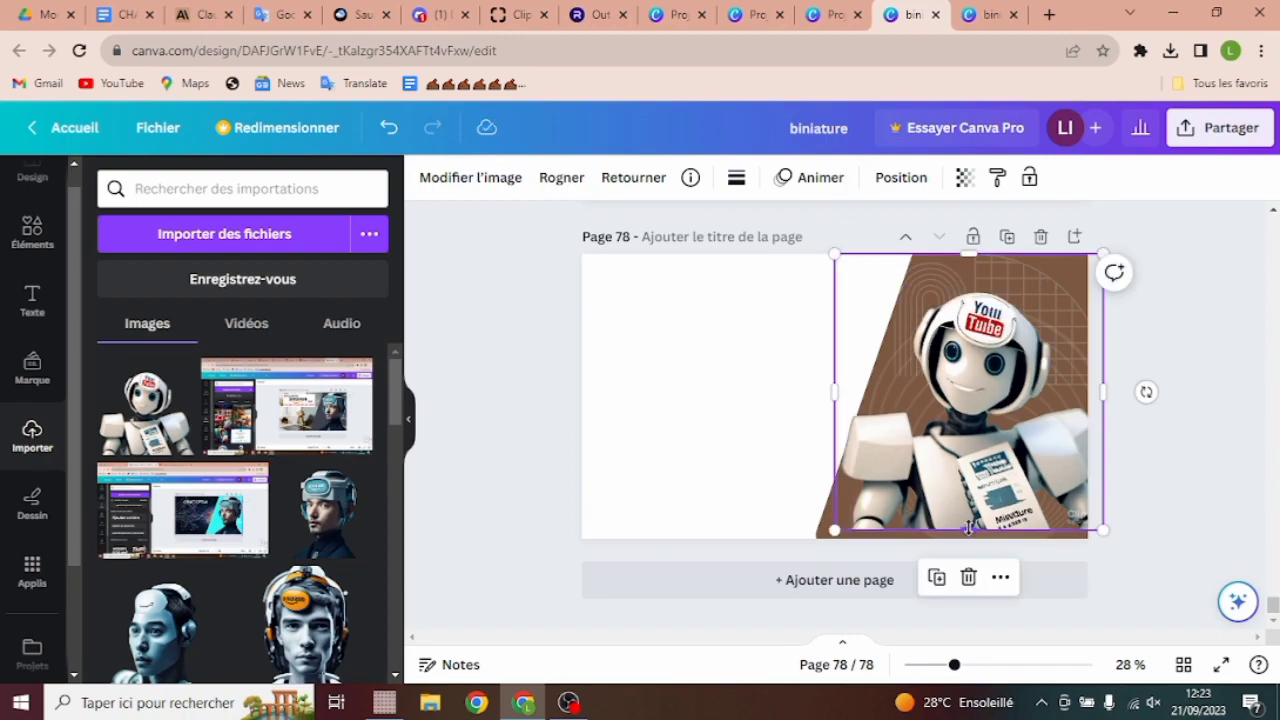
drag(968, 530, 969, 538)
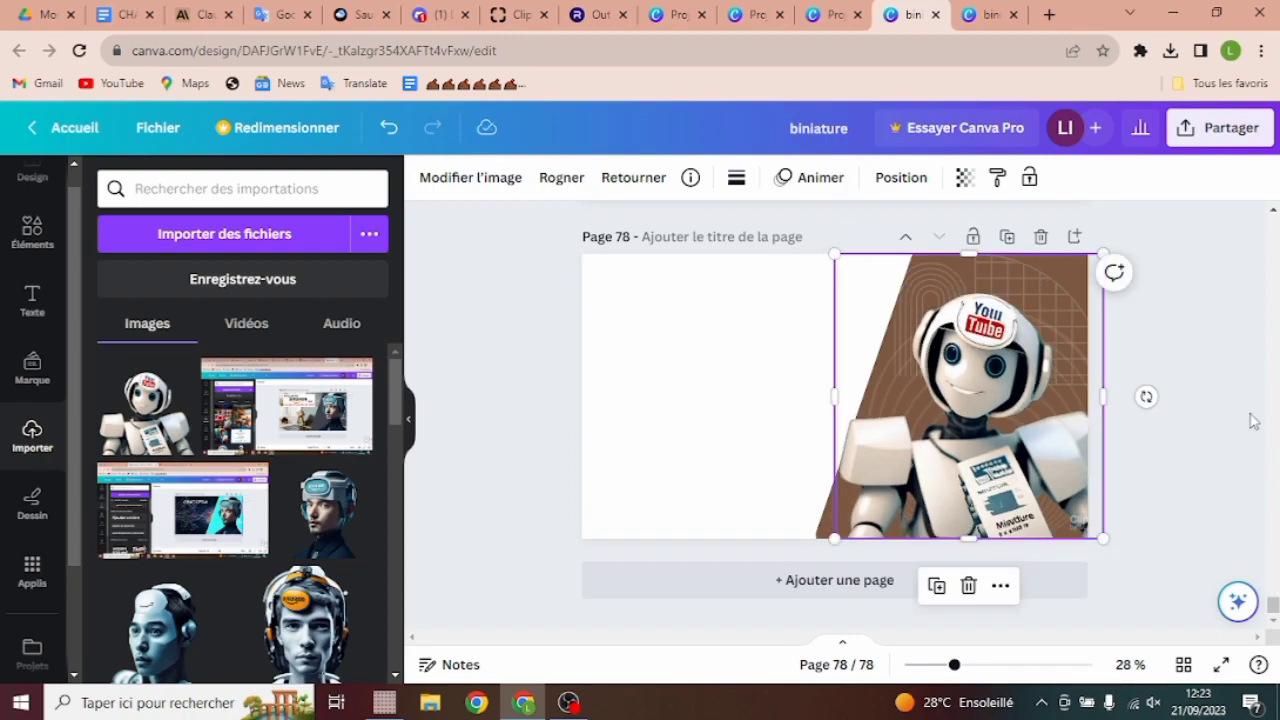
click(1243, 342)
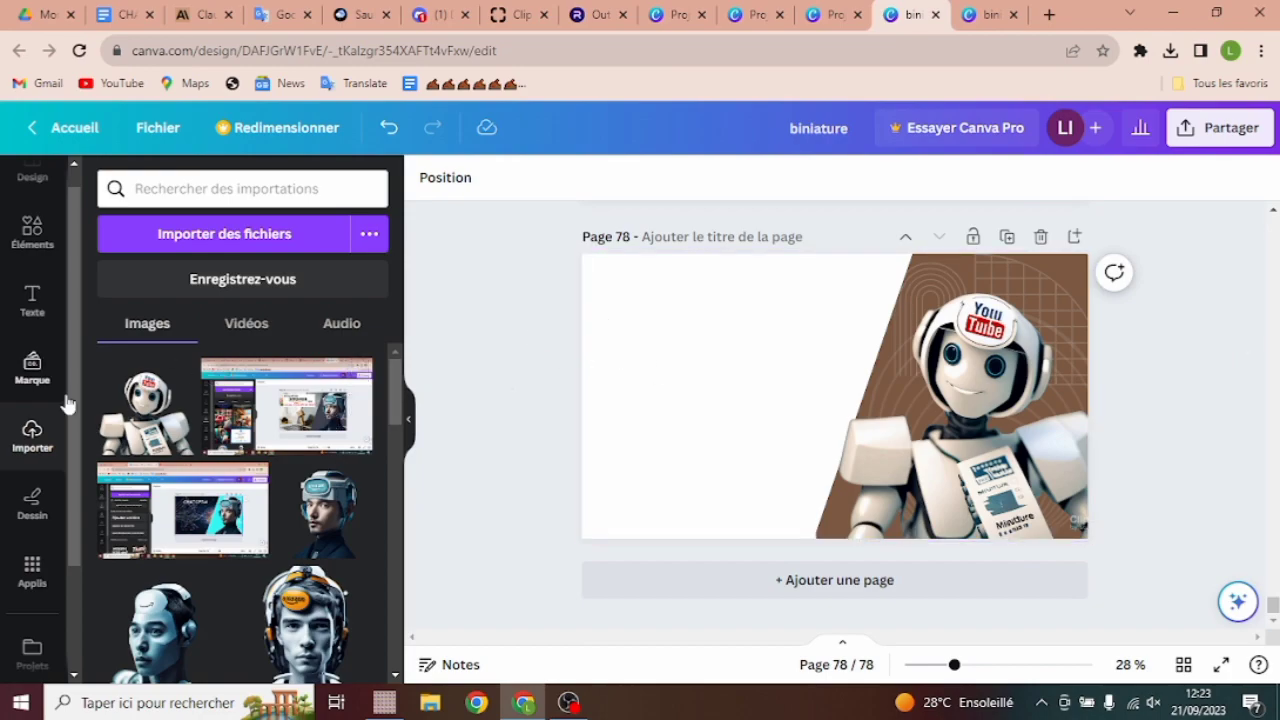
Search the photos for "robot" and place the glowing circuit-brain head picture so it fills the whole page.
drag(70, 535, 72, 632)
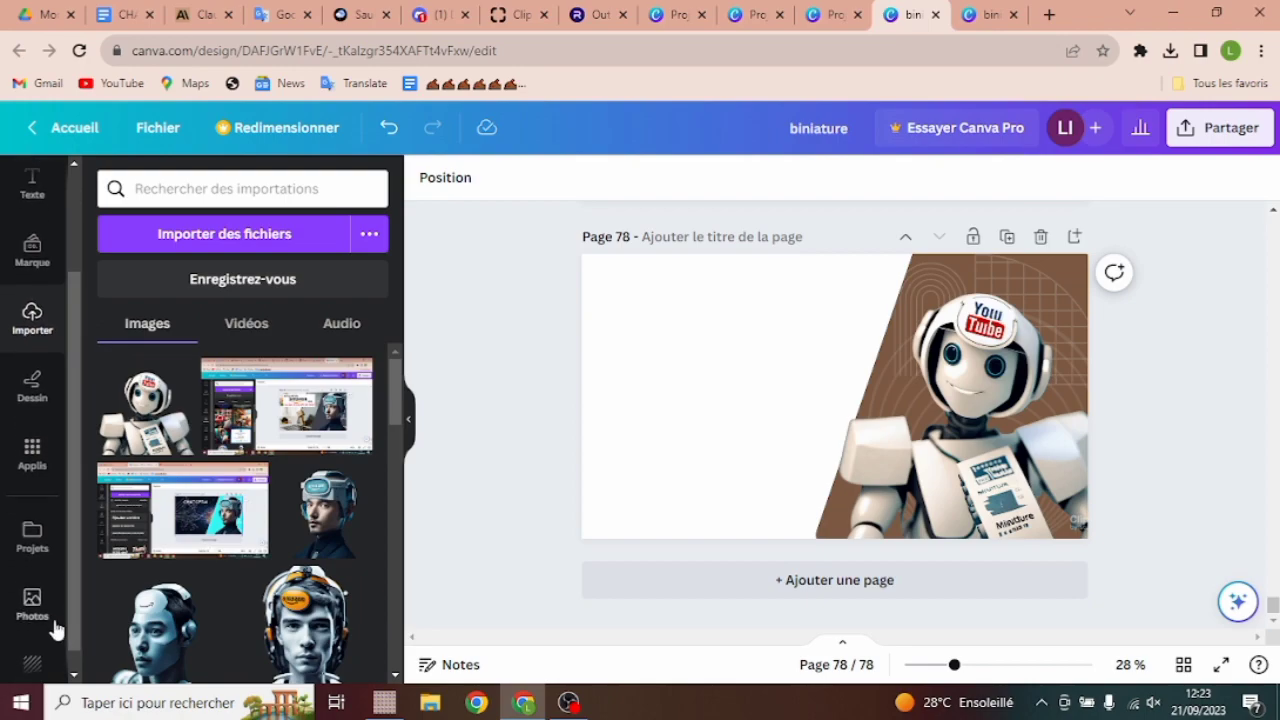
click(35, 612)
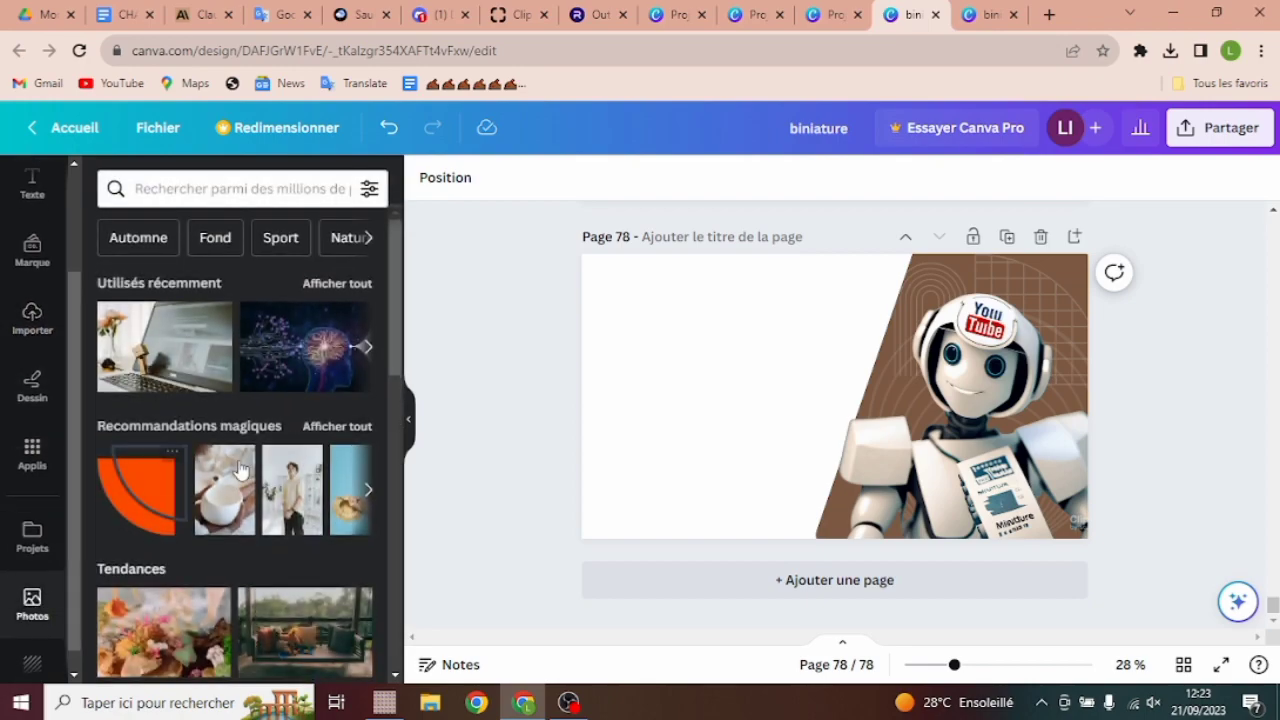
drag(190, 368, 608, 363)
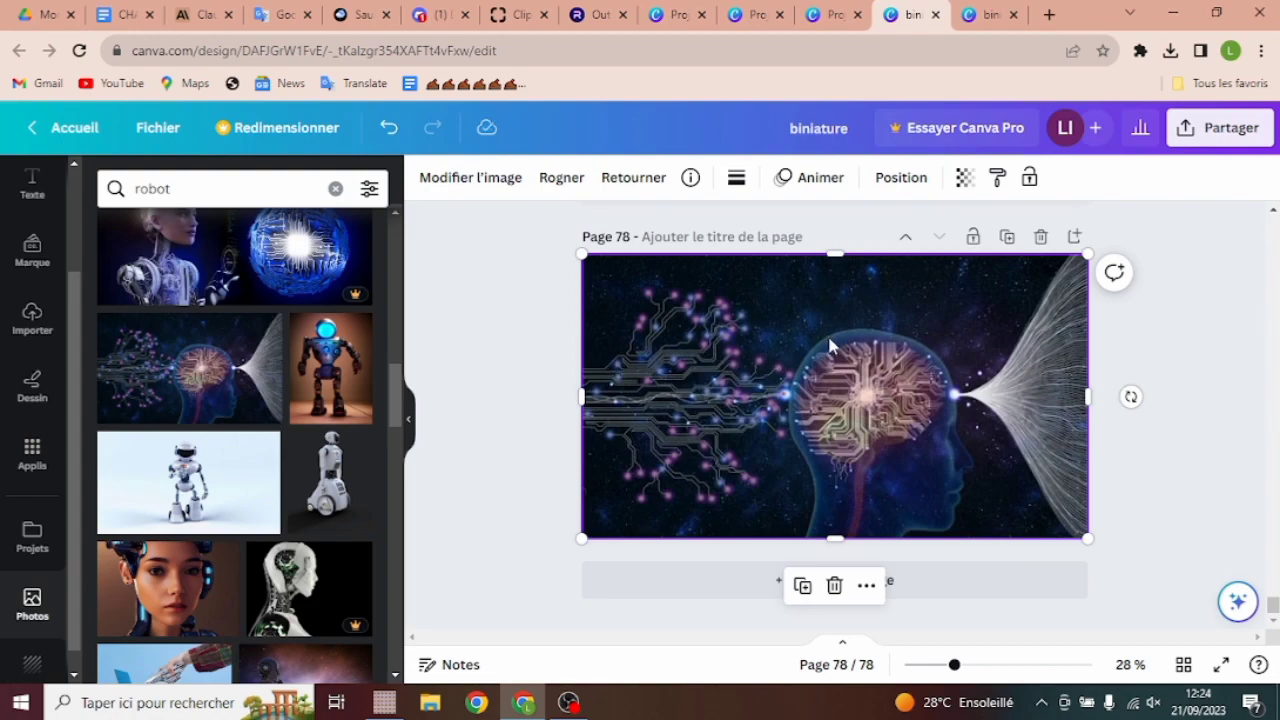
Send the circuit-brain picture to the back, behind the brown panel and the robot.
click(966, 180)
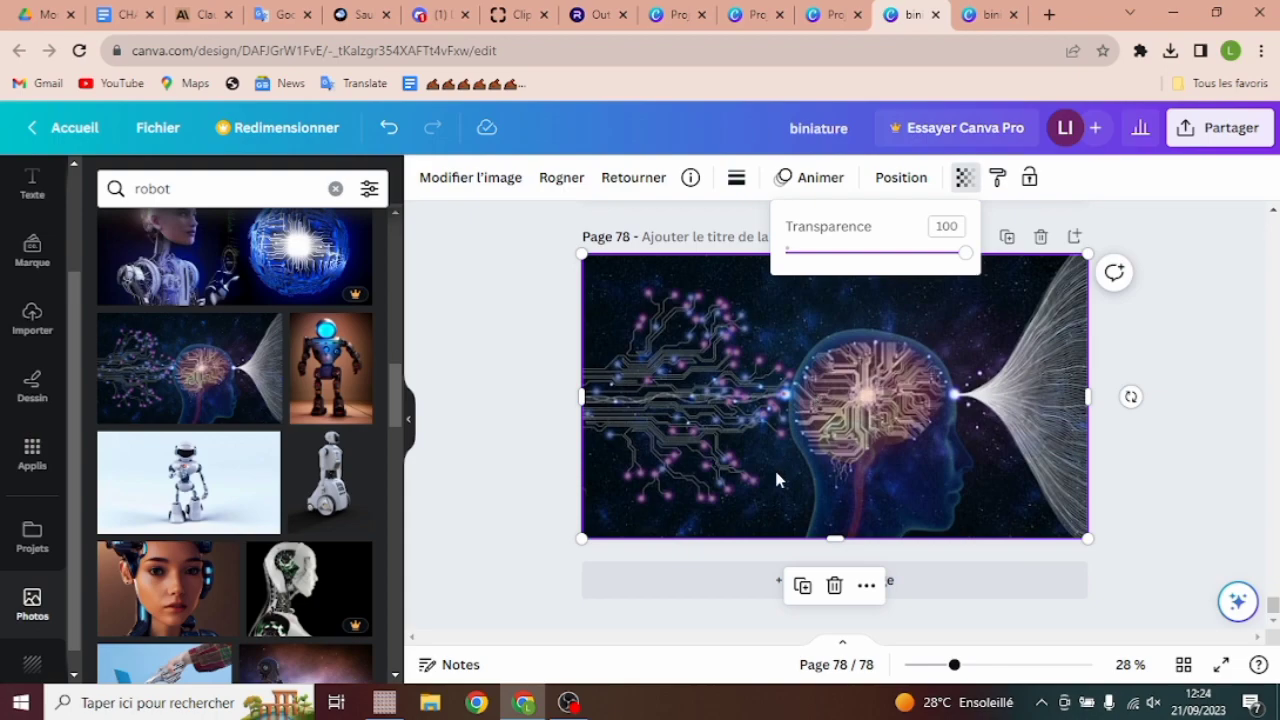
click(930, 362)
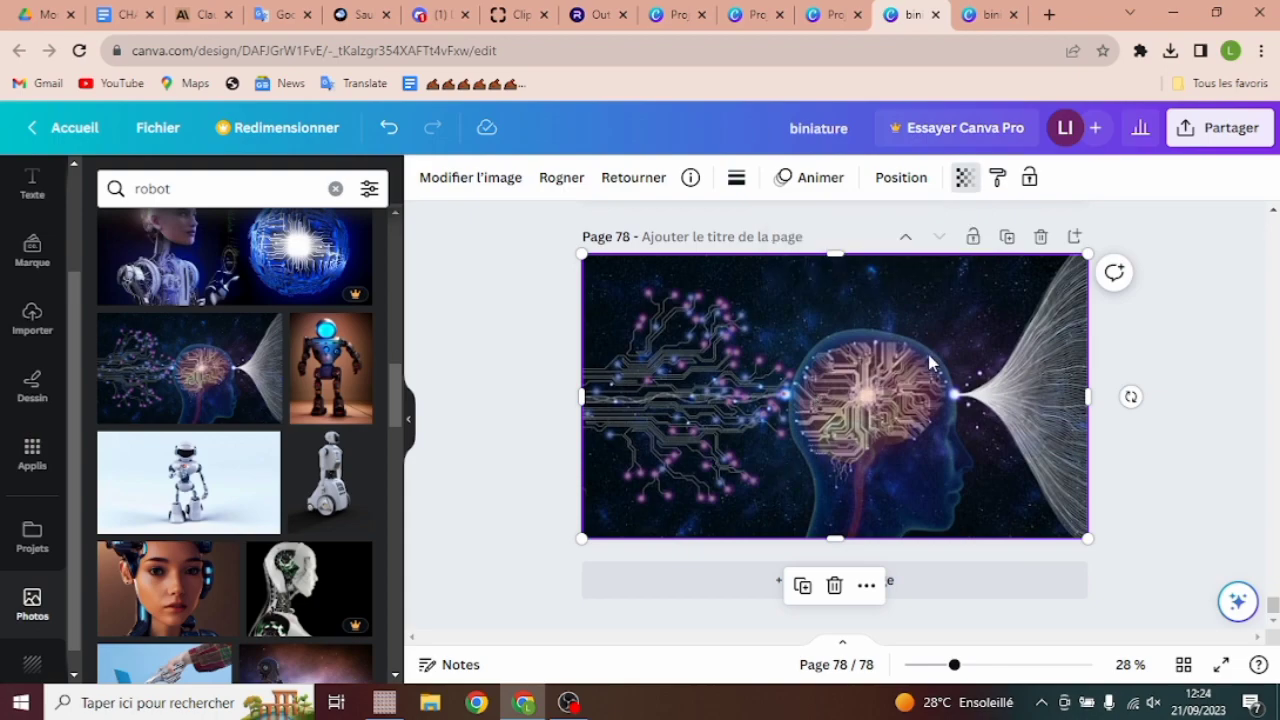
click(903, 186)
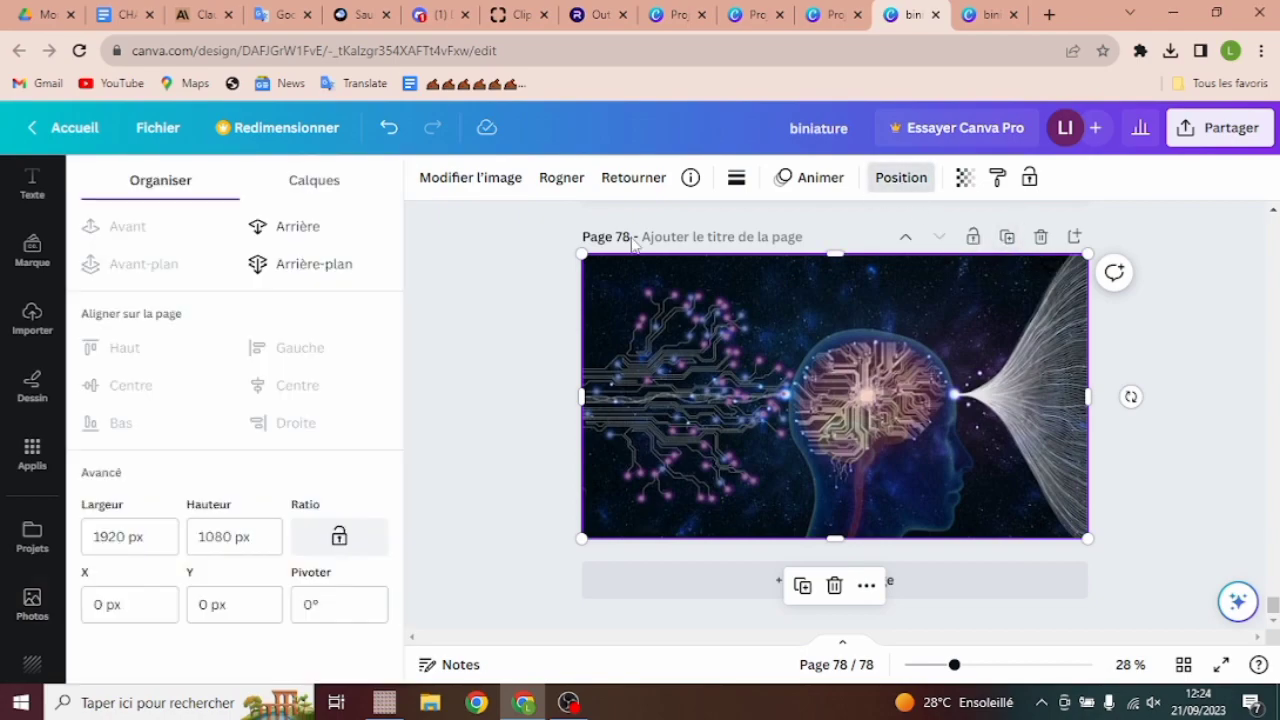
click(343, 265)
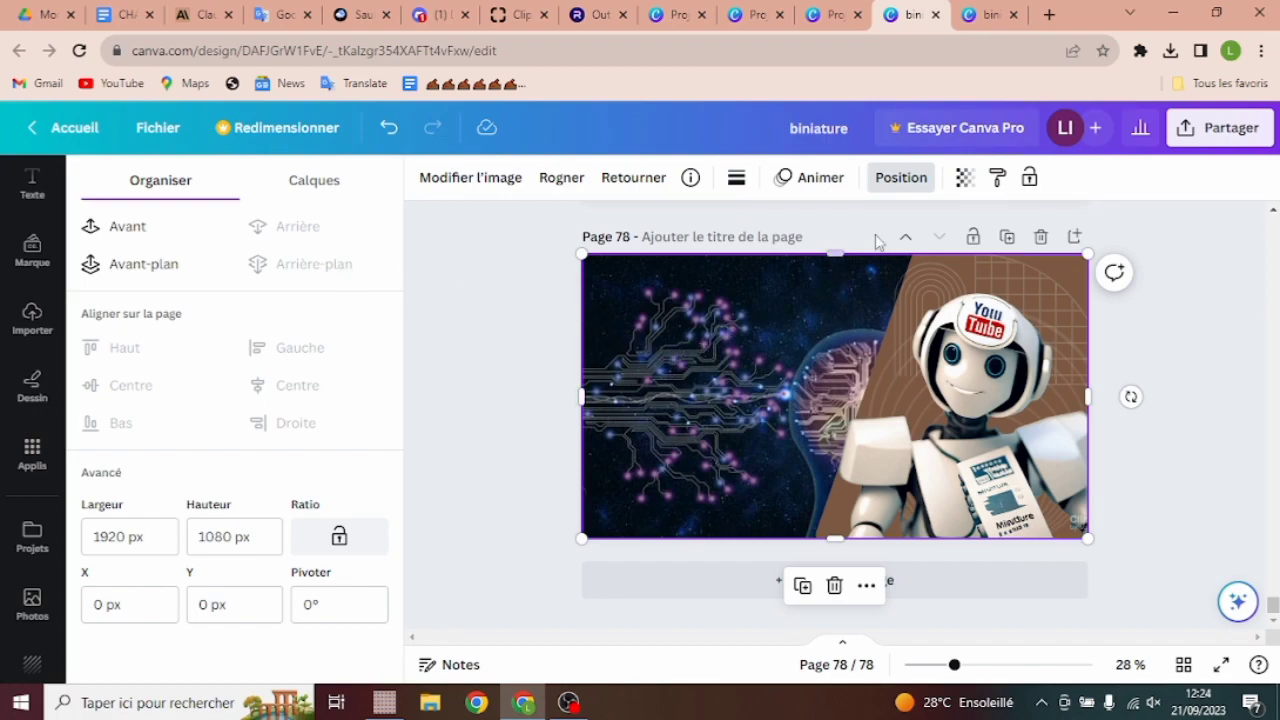
Set the circuit-brain background picture's transparency to 53.
click(964, 177)
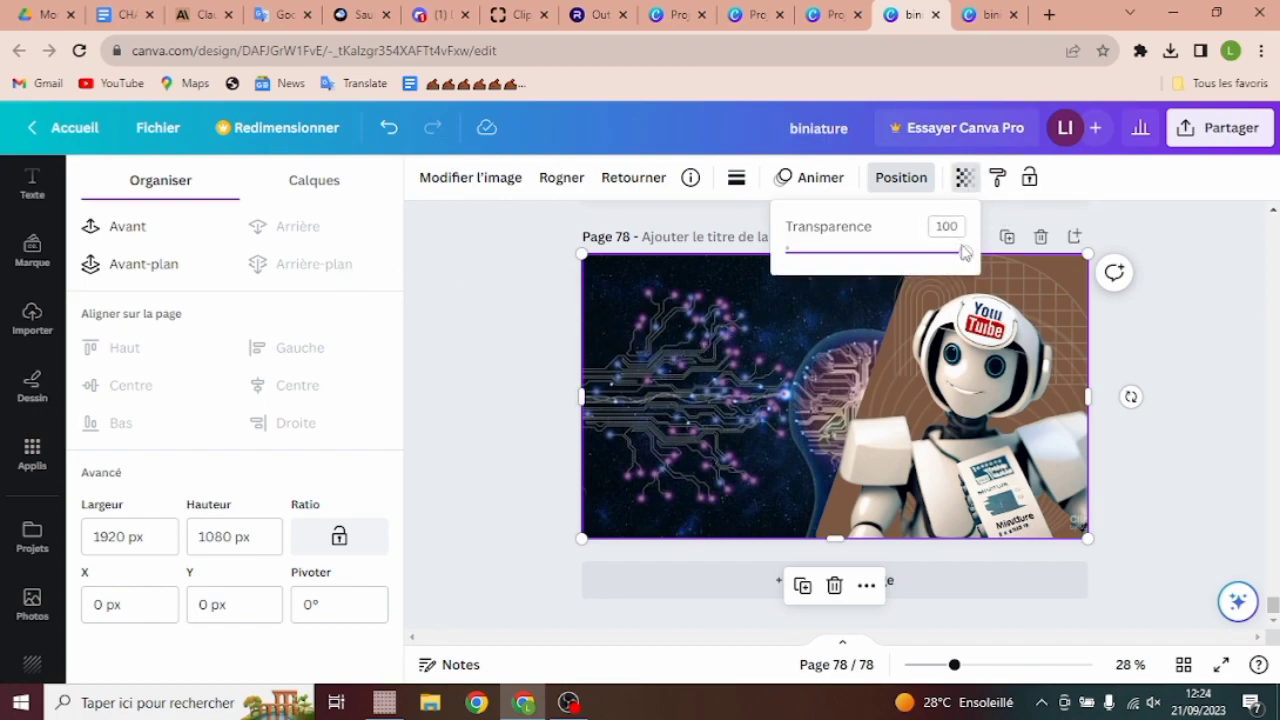
drag(962, 253, 877, 260)
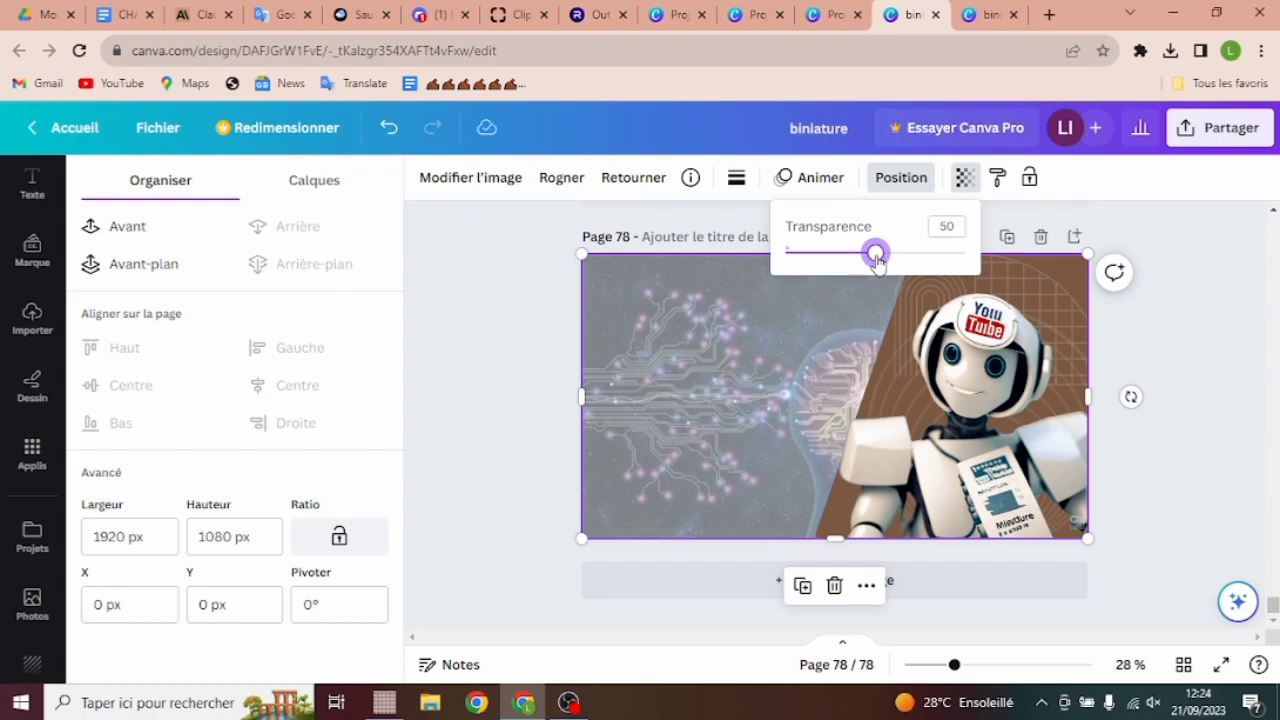
drag(877, 260, 883, 262)
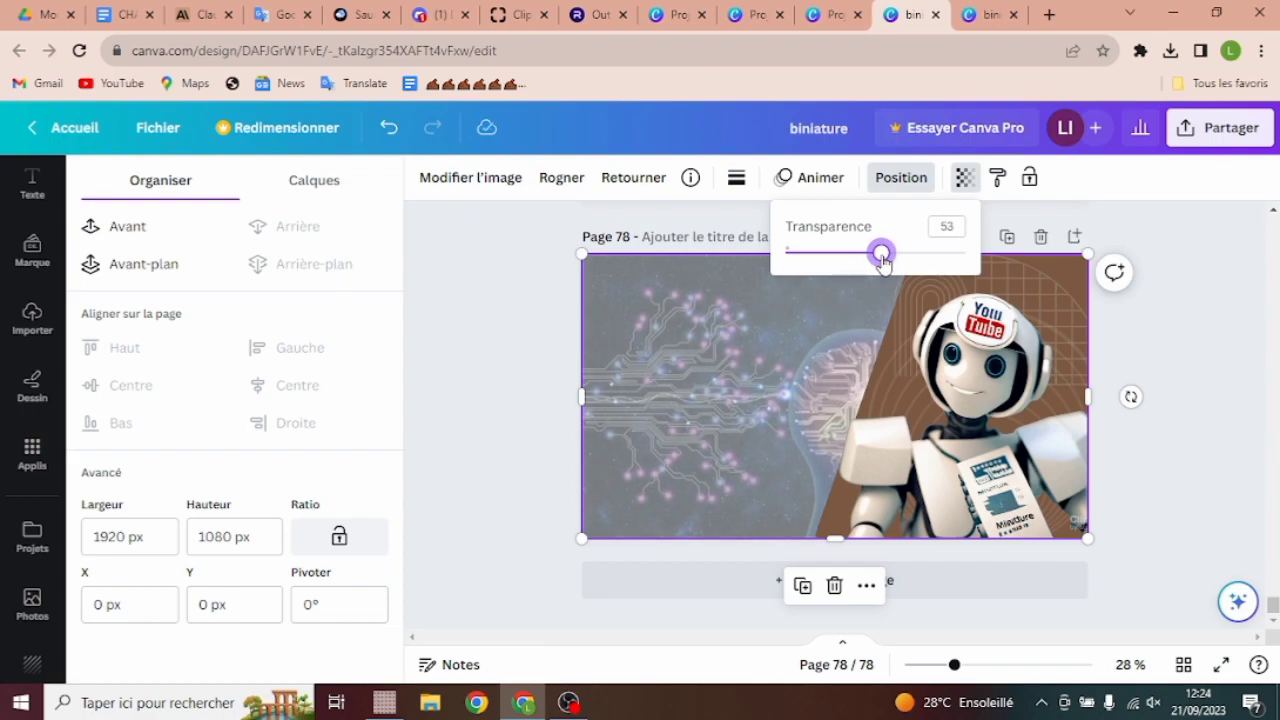
click(698, 422)
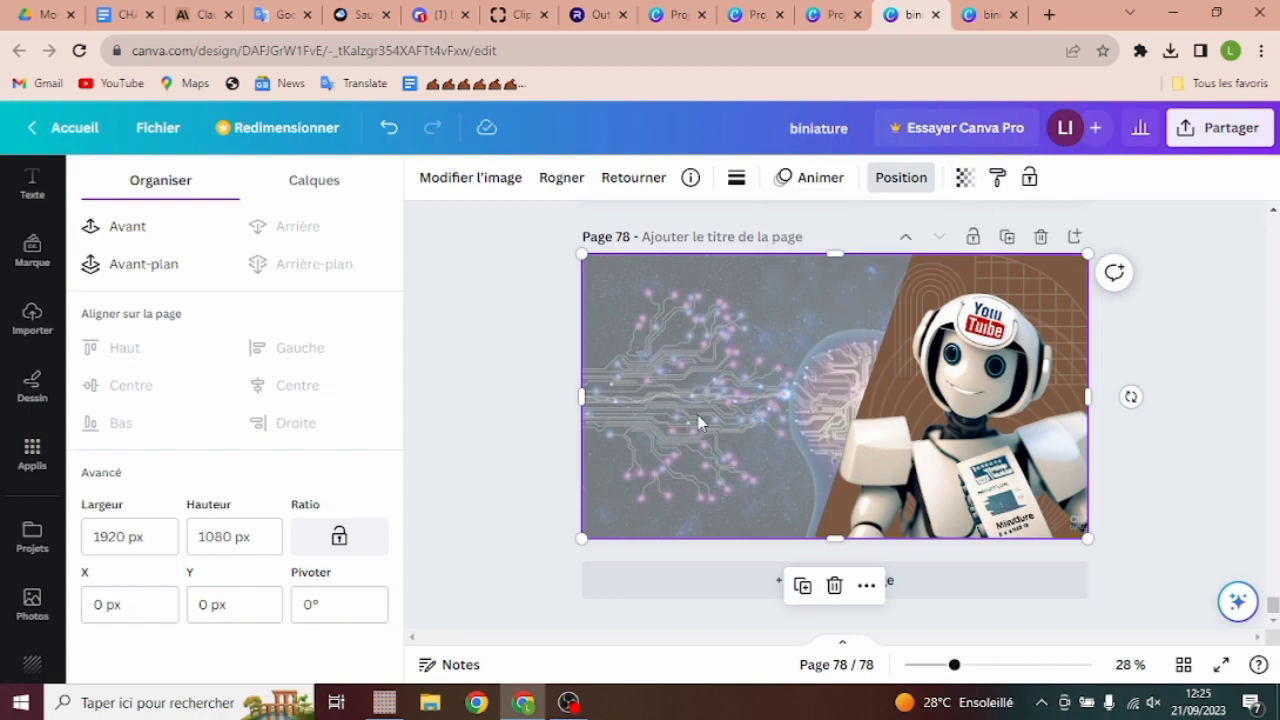
Flip the circuit-brain background picture horizontally and deselect it.
click(630, 180)
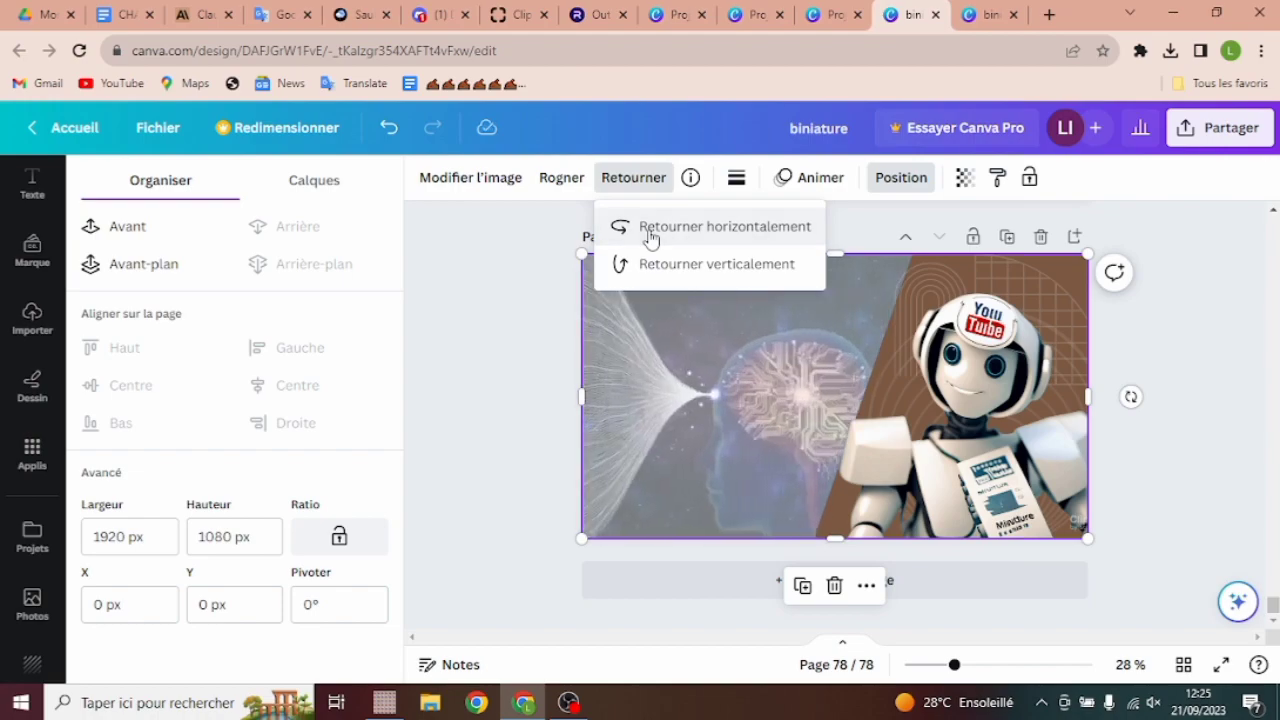
click(503, 320)
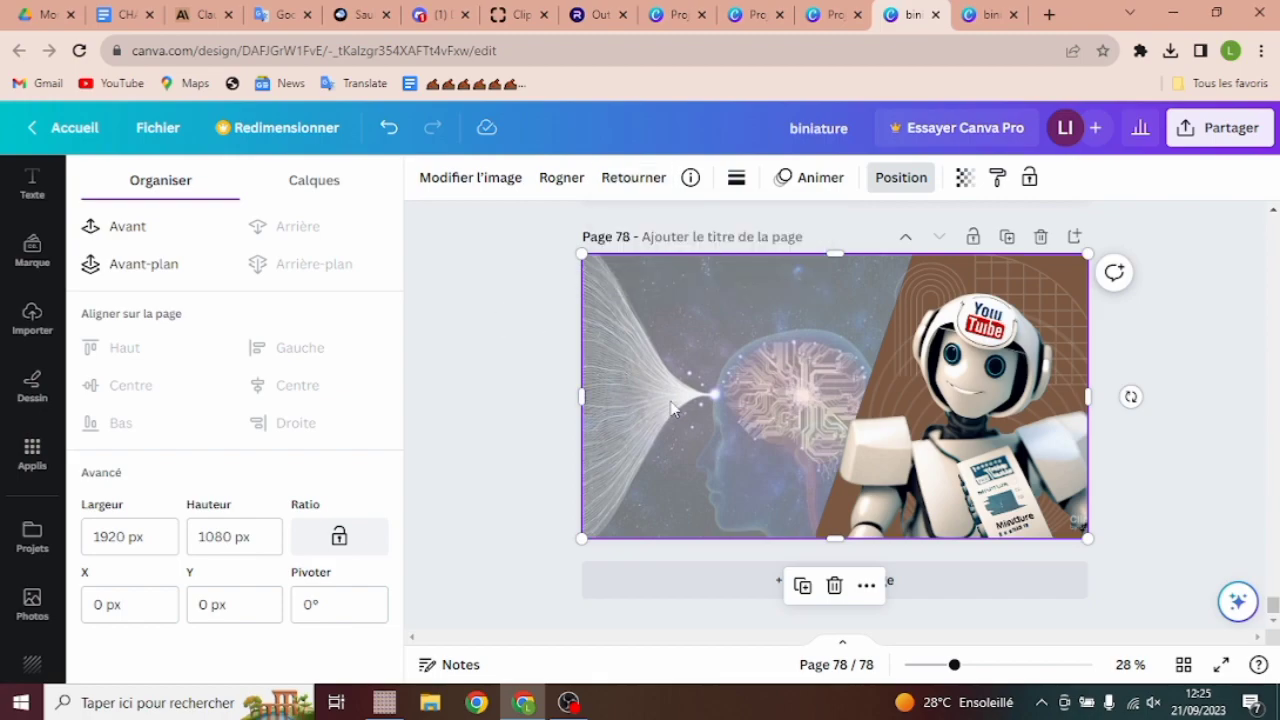
click(1157, 366)
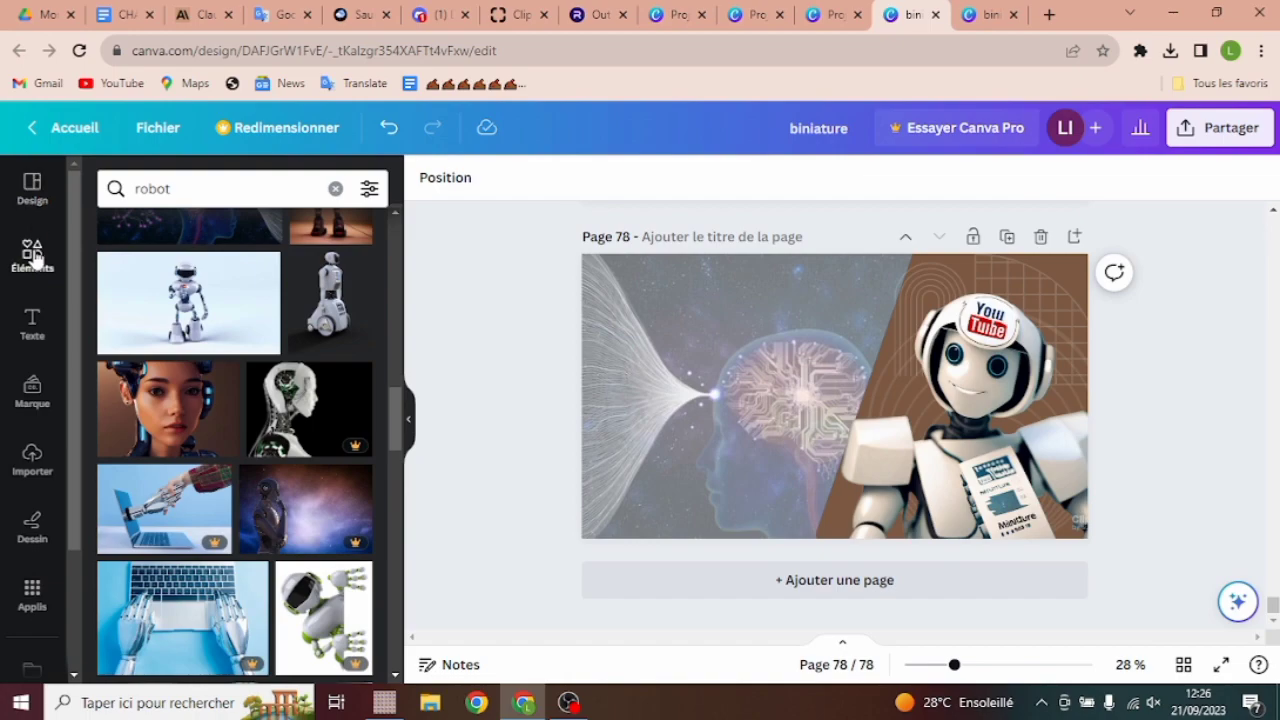
Insert a rounded square shape and stretch it into a wide bar across the upper area beside the brown panel.
click(33, 252)
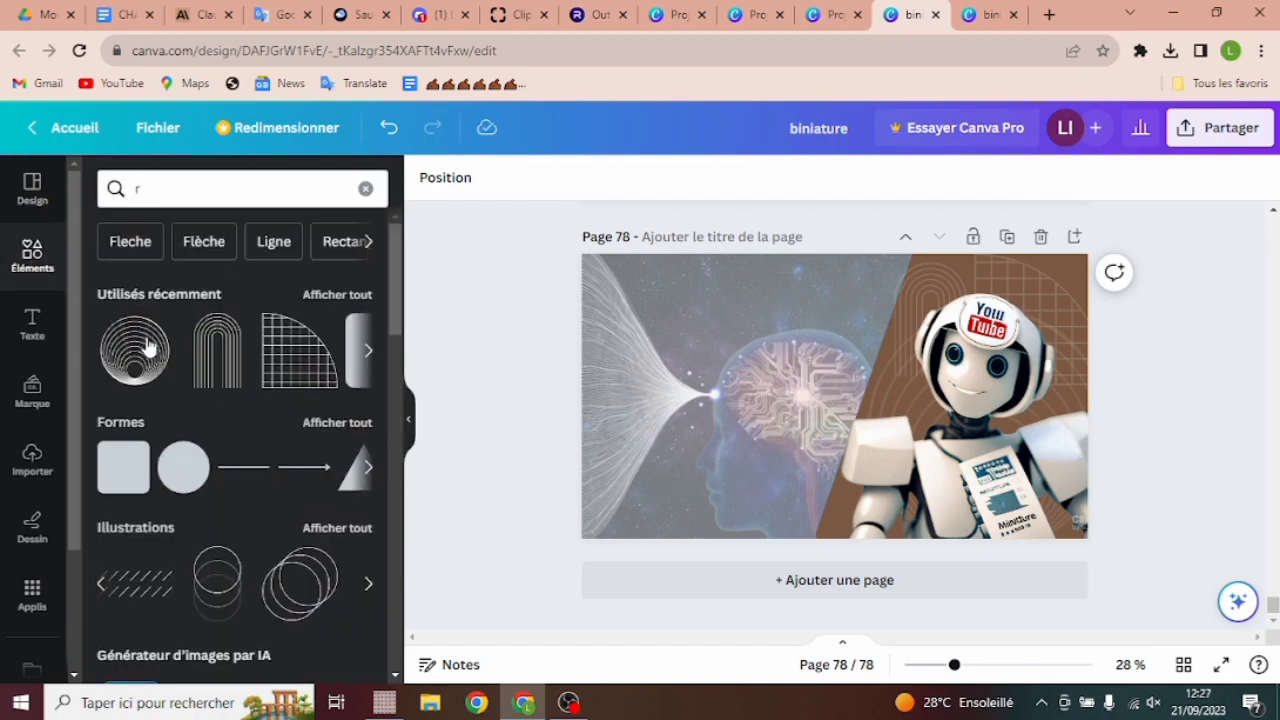
click(118, 460)
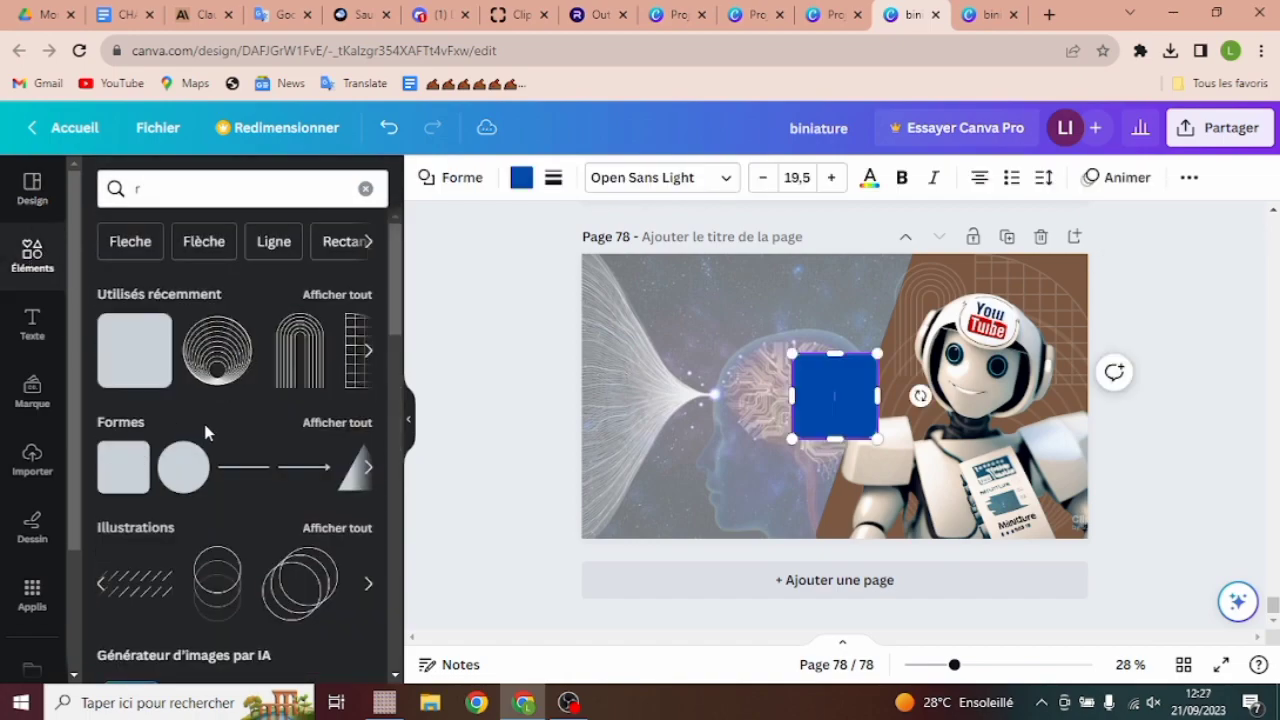
drag(825, 414, 846, 313)
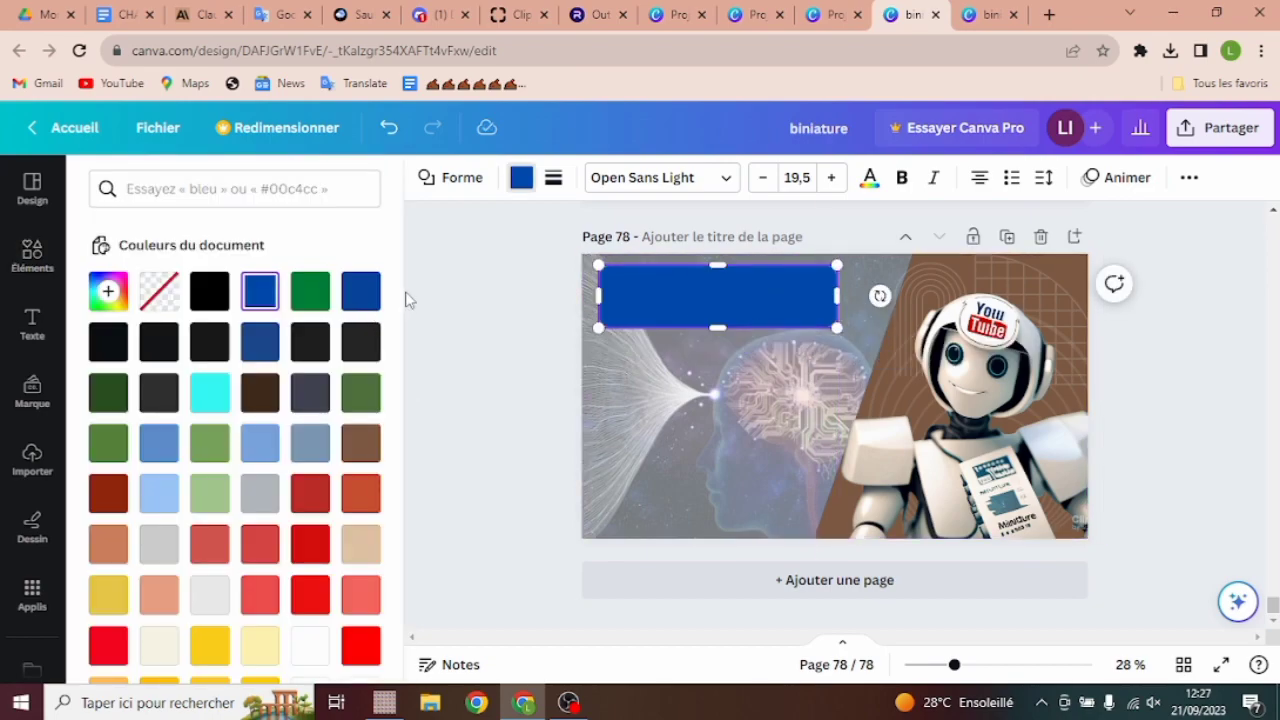
Fill the rounded bar with white and reduce its height slightly.
scroll(400, 310, down, 1)
drag(400, 310, 400, 400)
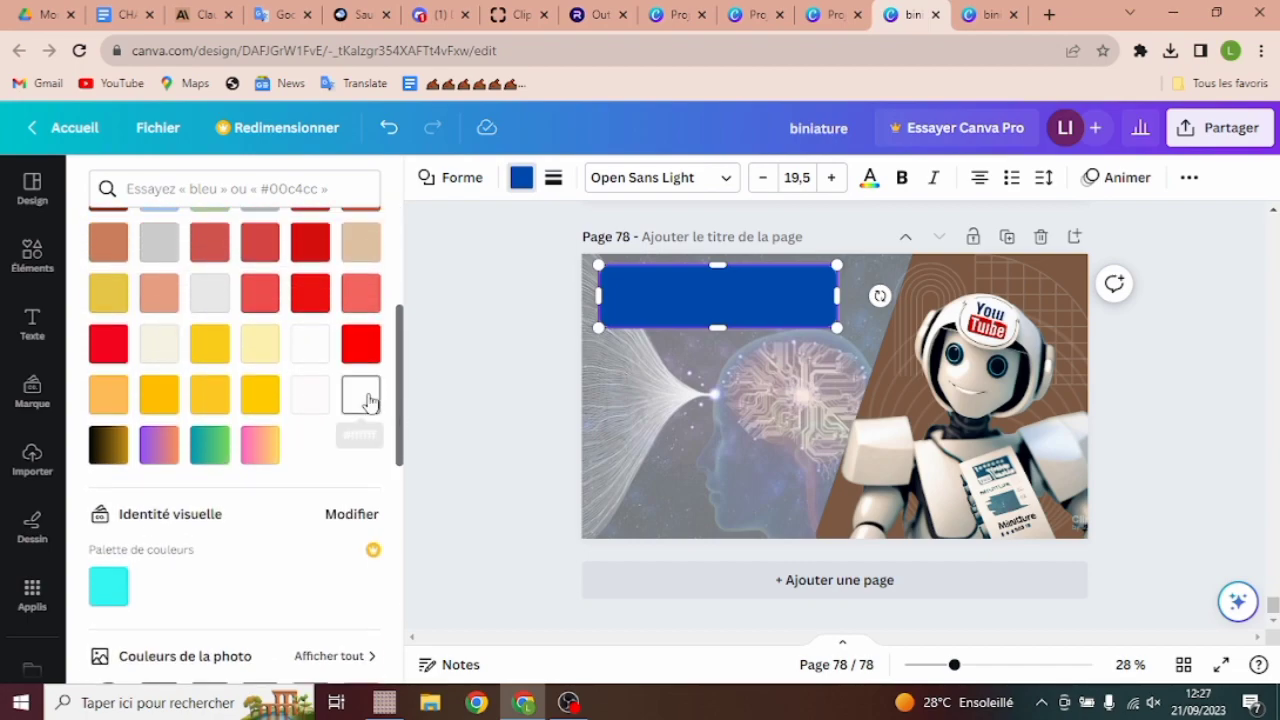
click(368, 398)
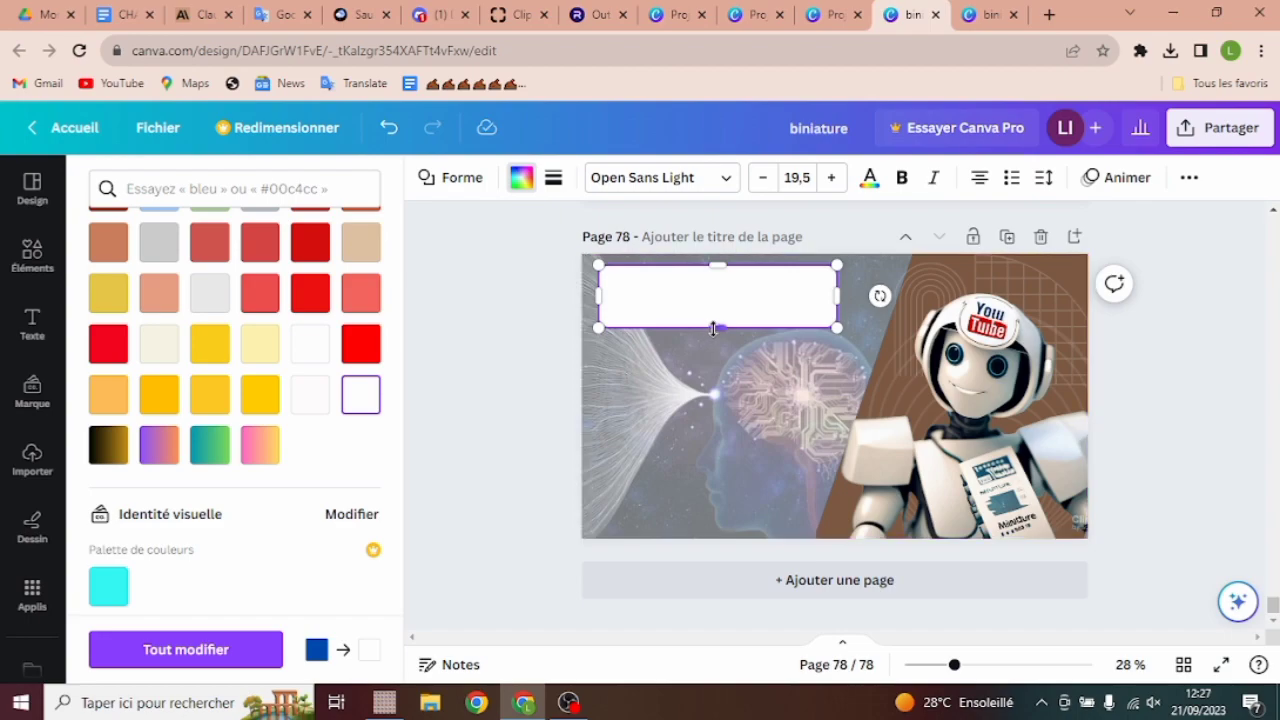
drag(714, 328, 714, 317)
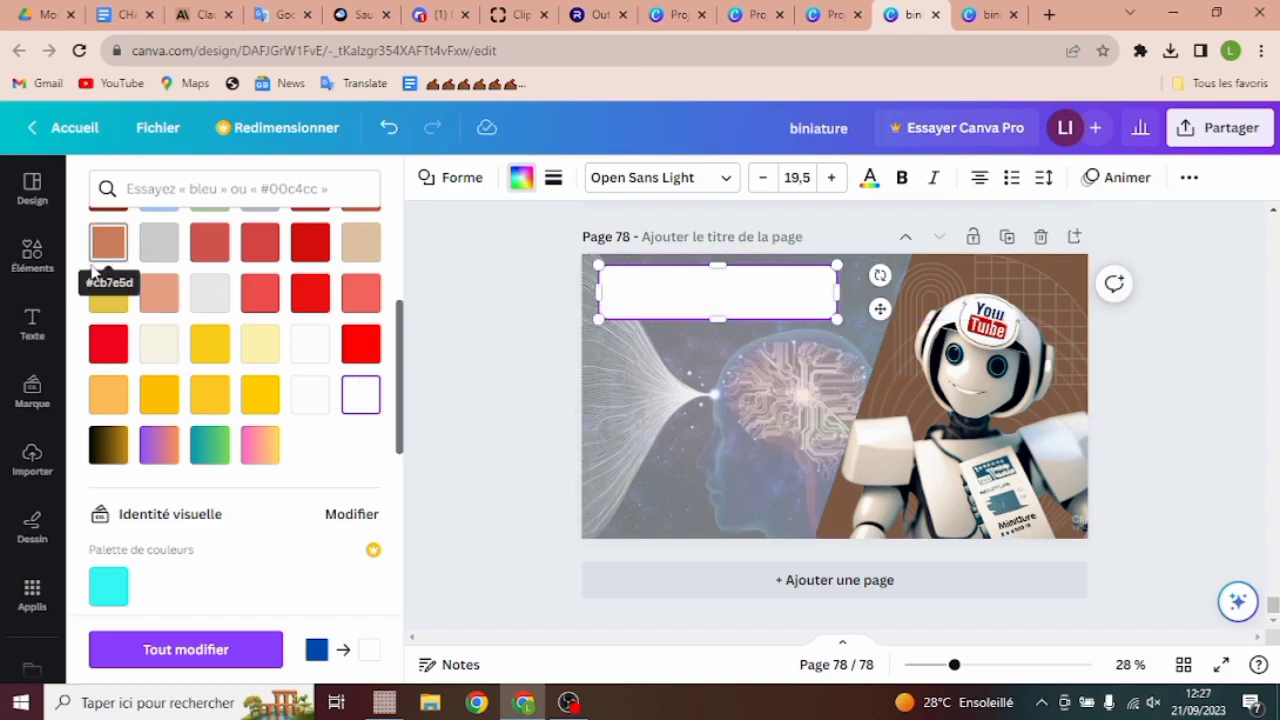
Add a subtitle text box below the white bar reading "Créer une miniature en 5min".
click(32, 334)
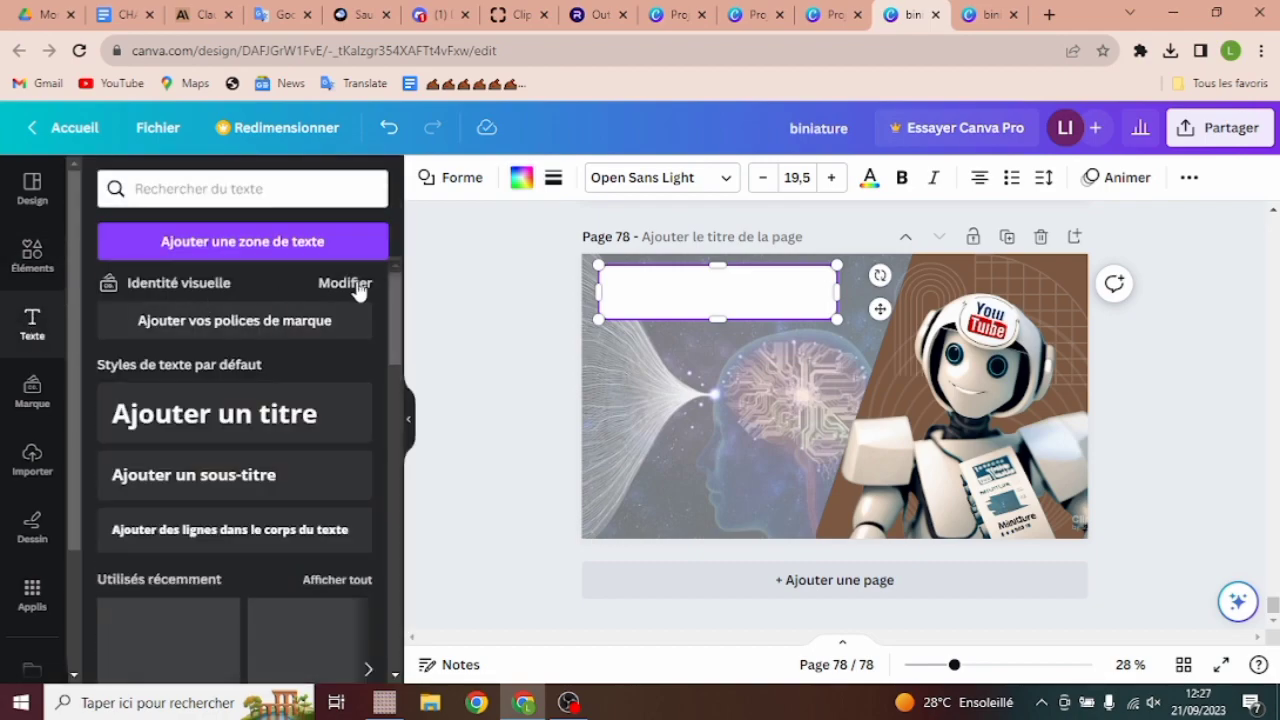
mouse_move(393, 300)
mouse_down()
mouse_move(397, 452)
mouse_move(389, 305)
mouse_up()
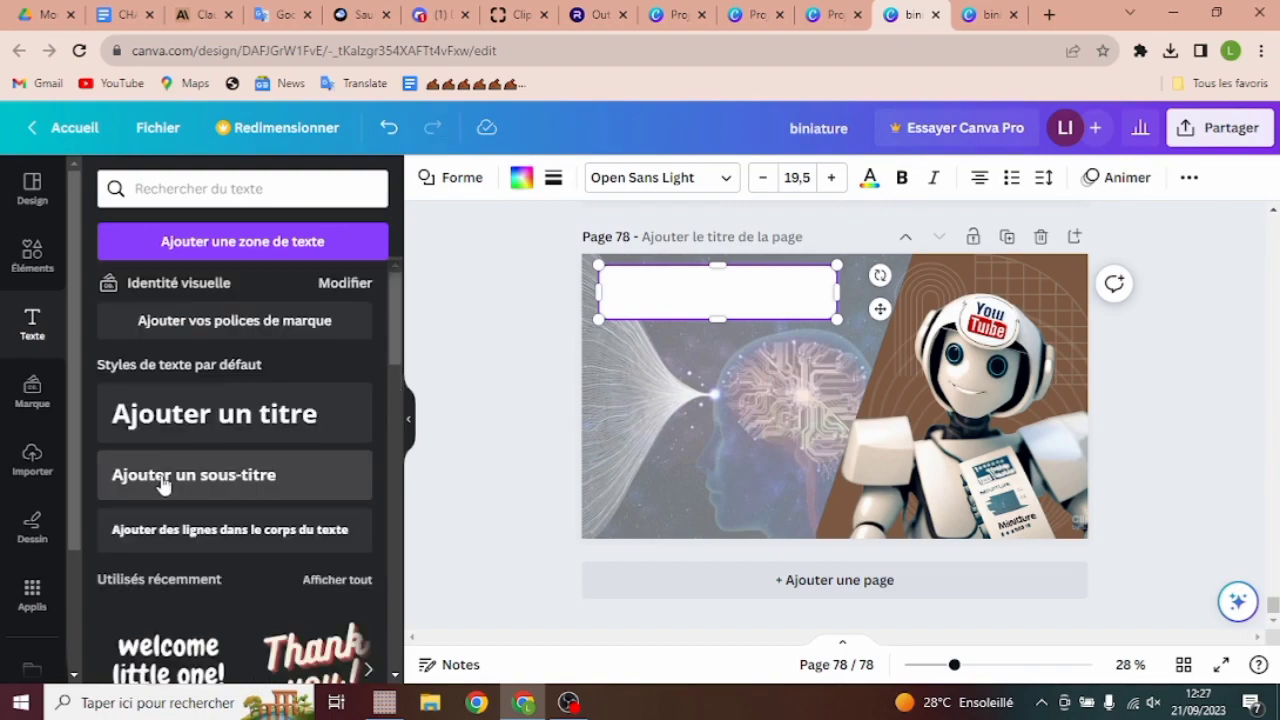
click(163, 477)
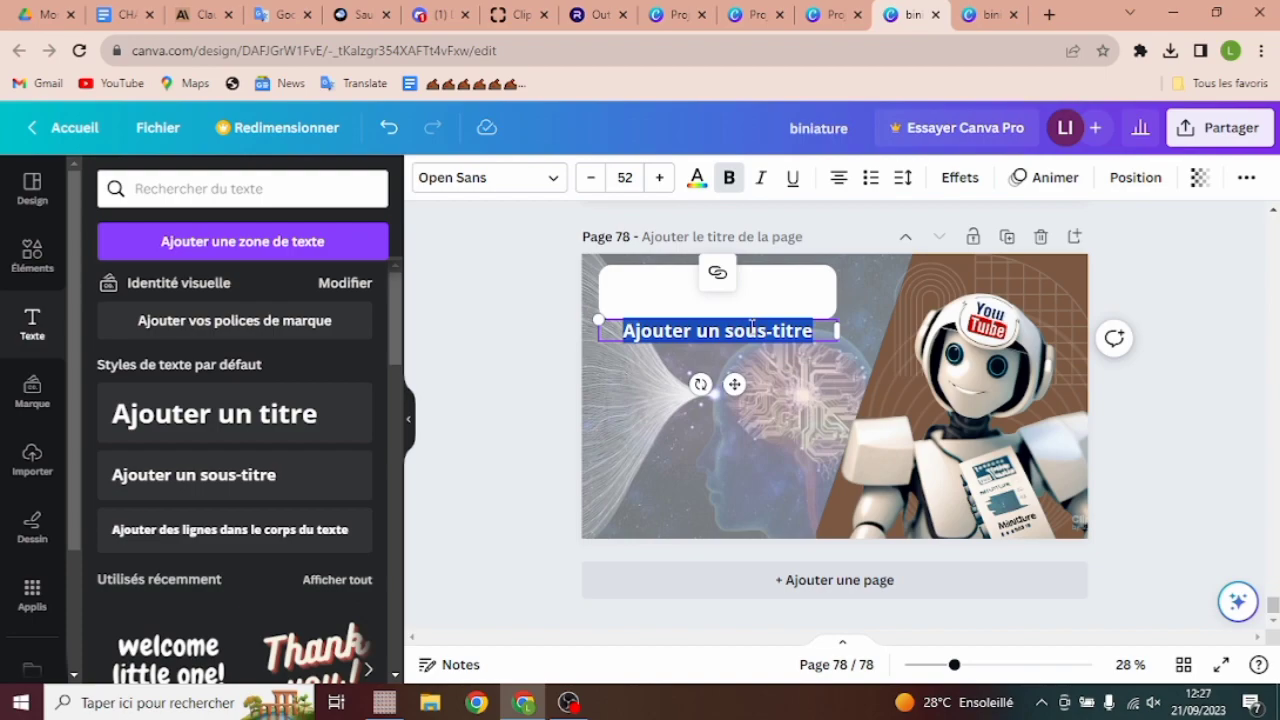
text(Créer une miniature en 5min)
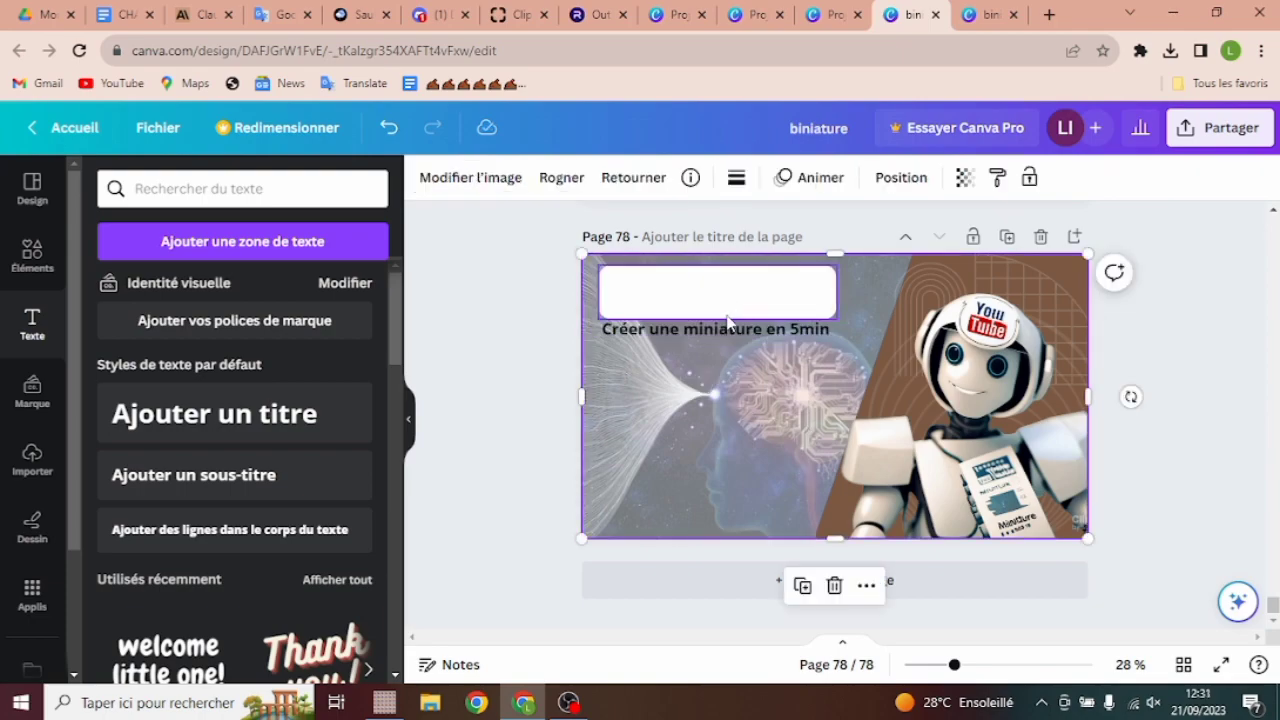
Move the "Créer une miniature en 5min" subtitle up onto the white bar, aligned with its sides.
double_click(728, 328)
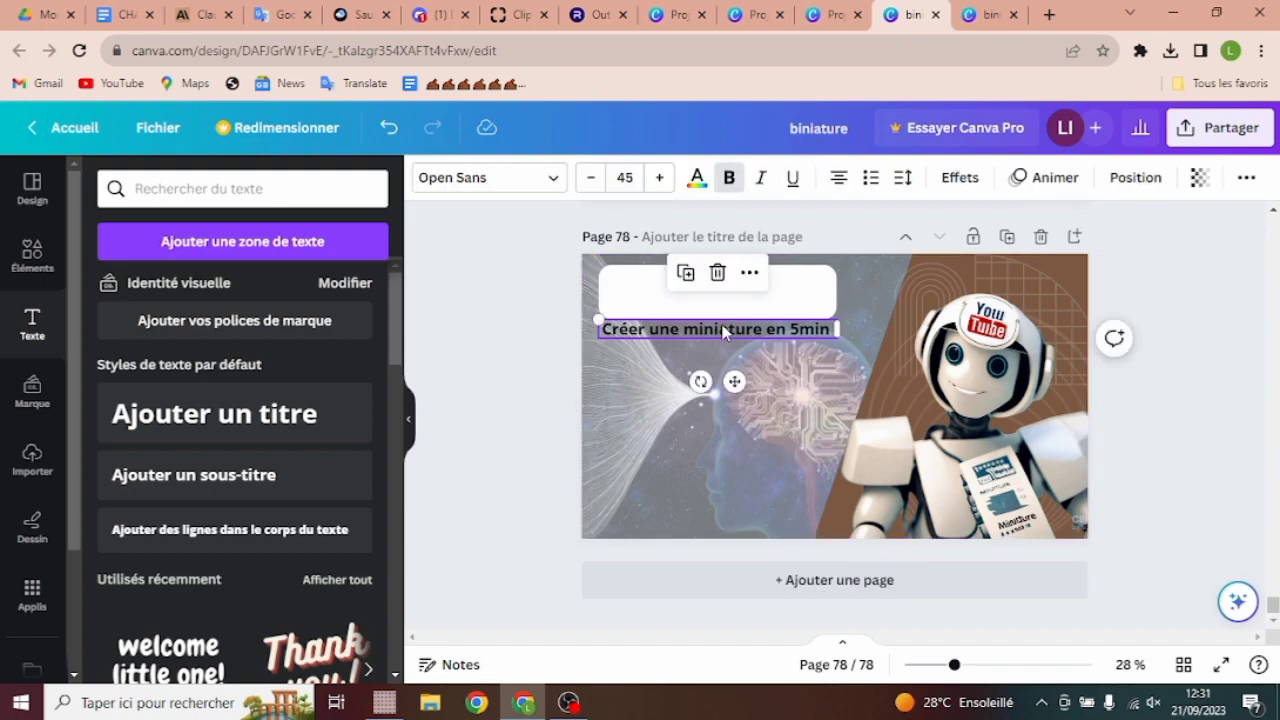
drag(724, 333, 718, 285)
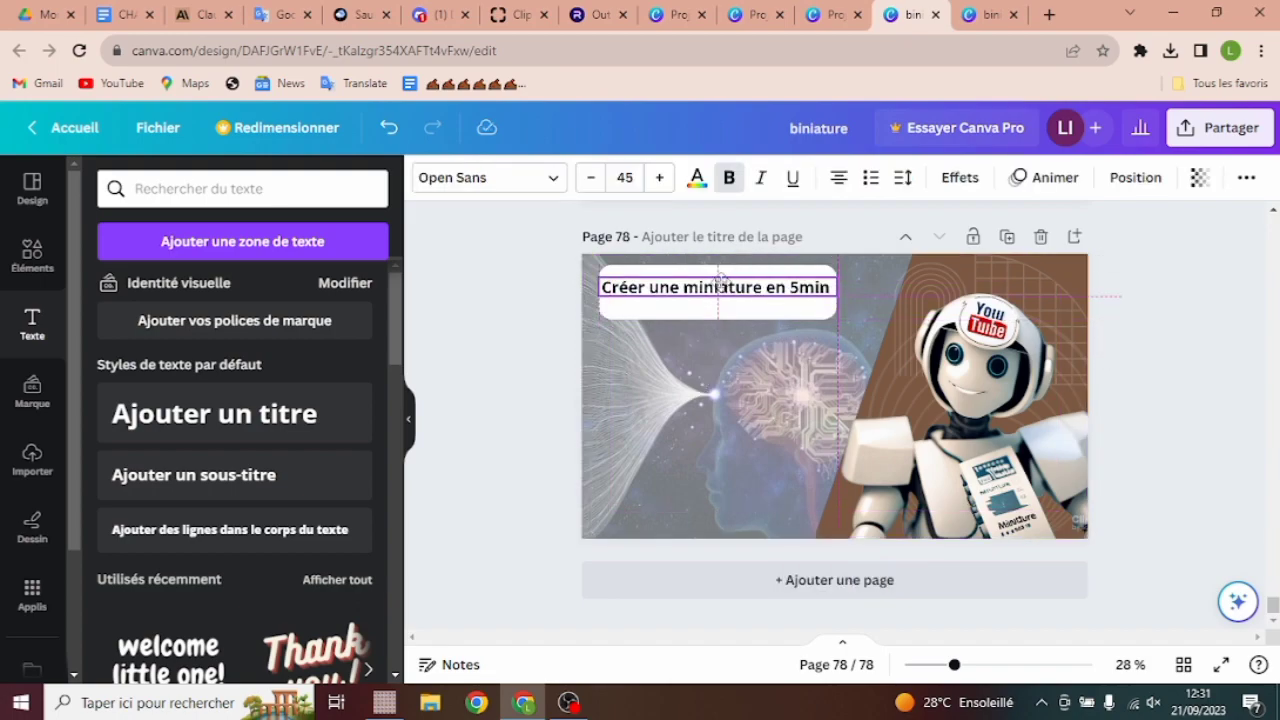
drag(721, 281, 721, 282)
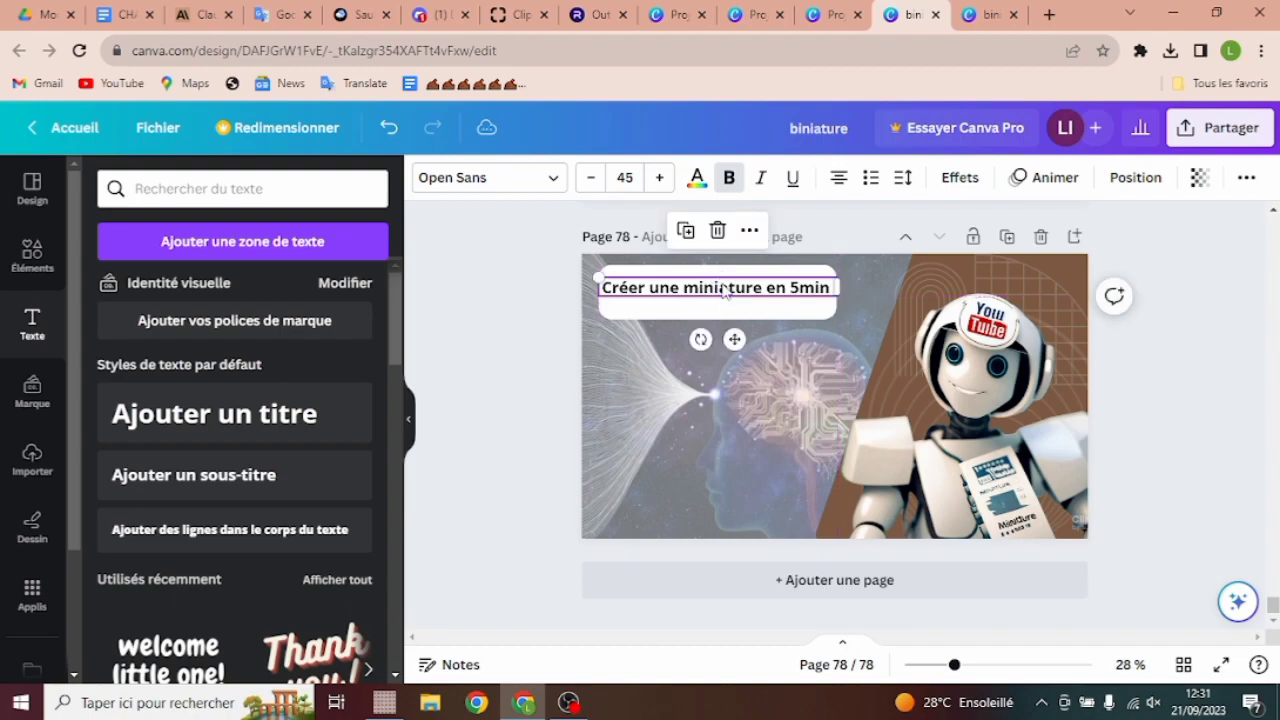
Reduce the white bar's height from both edges so it fits closely around the subtitle text.
click(700, 330)
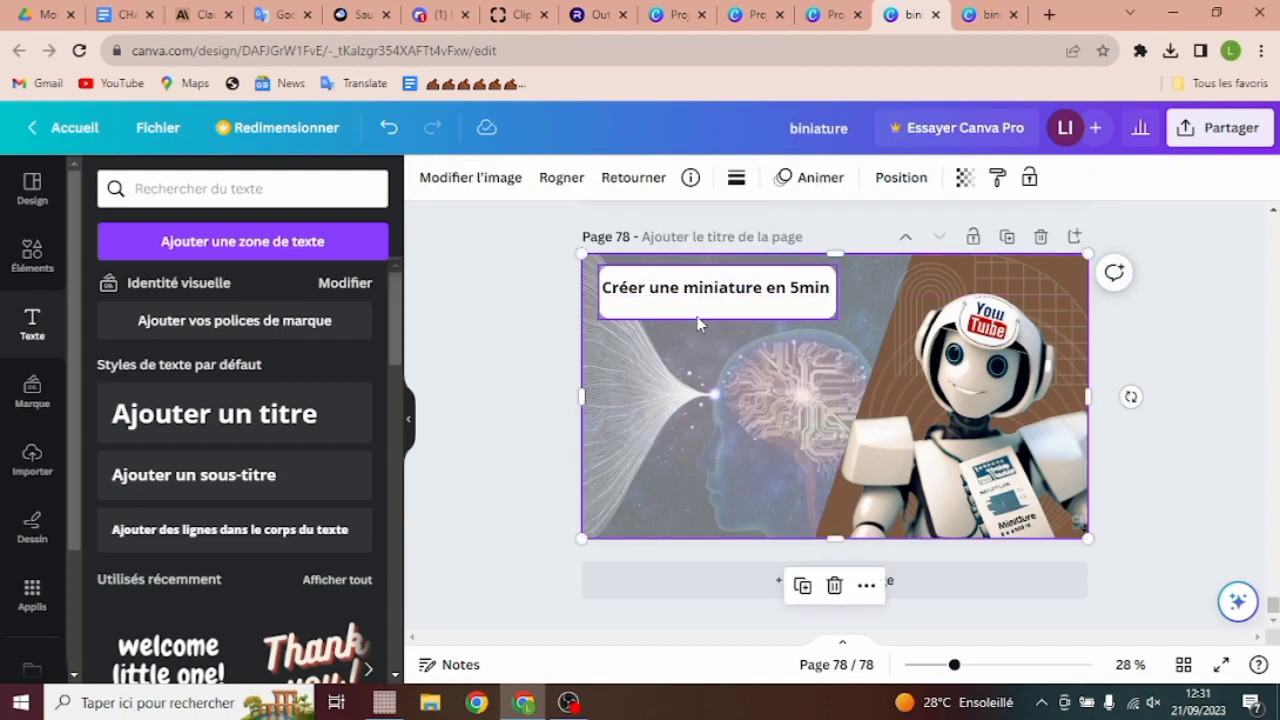
click(698, 311)
drag(717, 313, 717, 278)
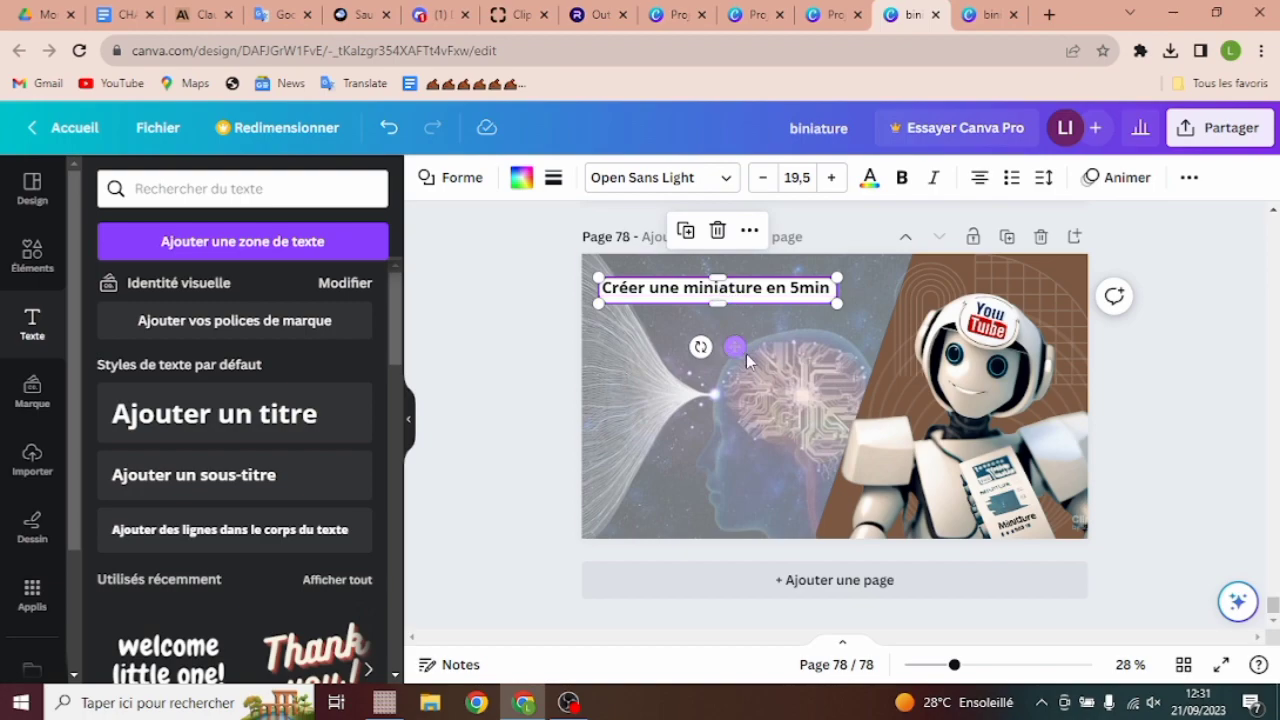
click(752, 369)
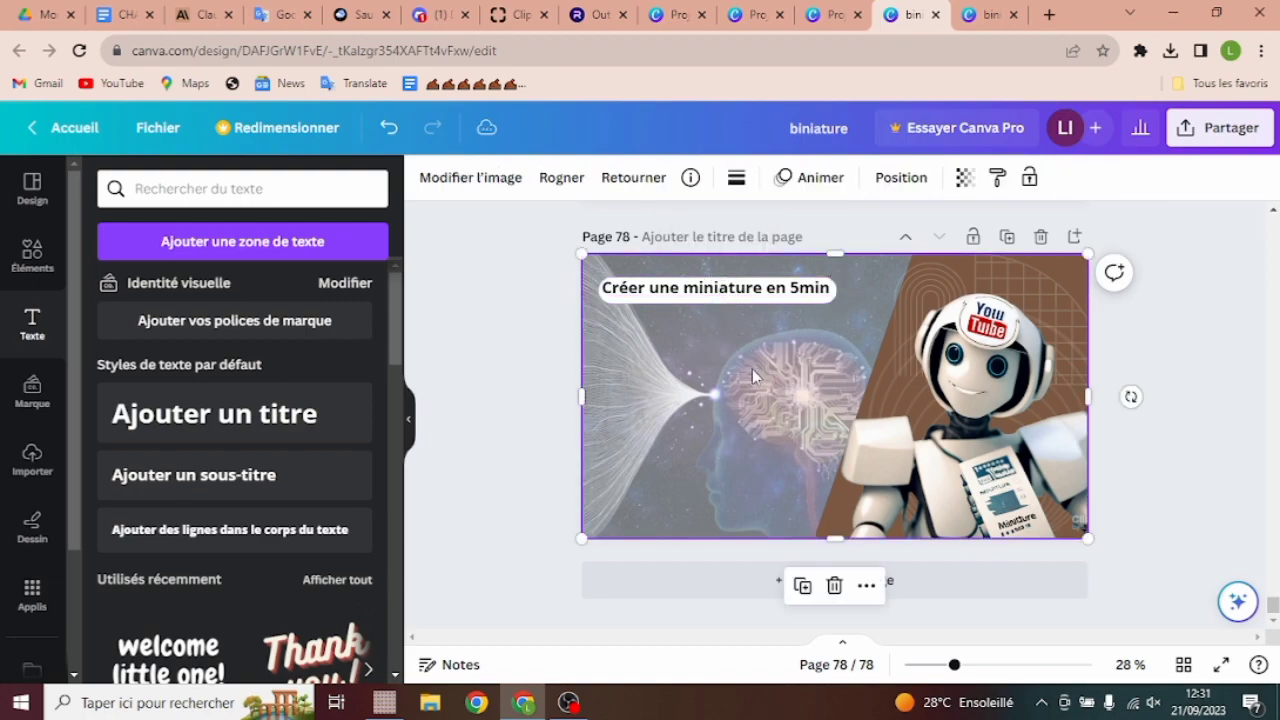
click(747, 293)
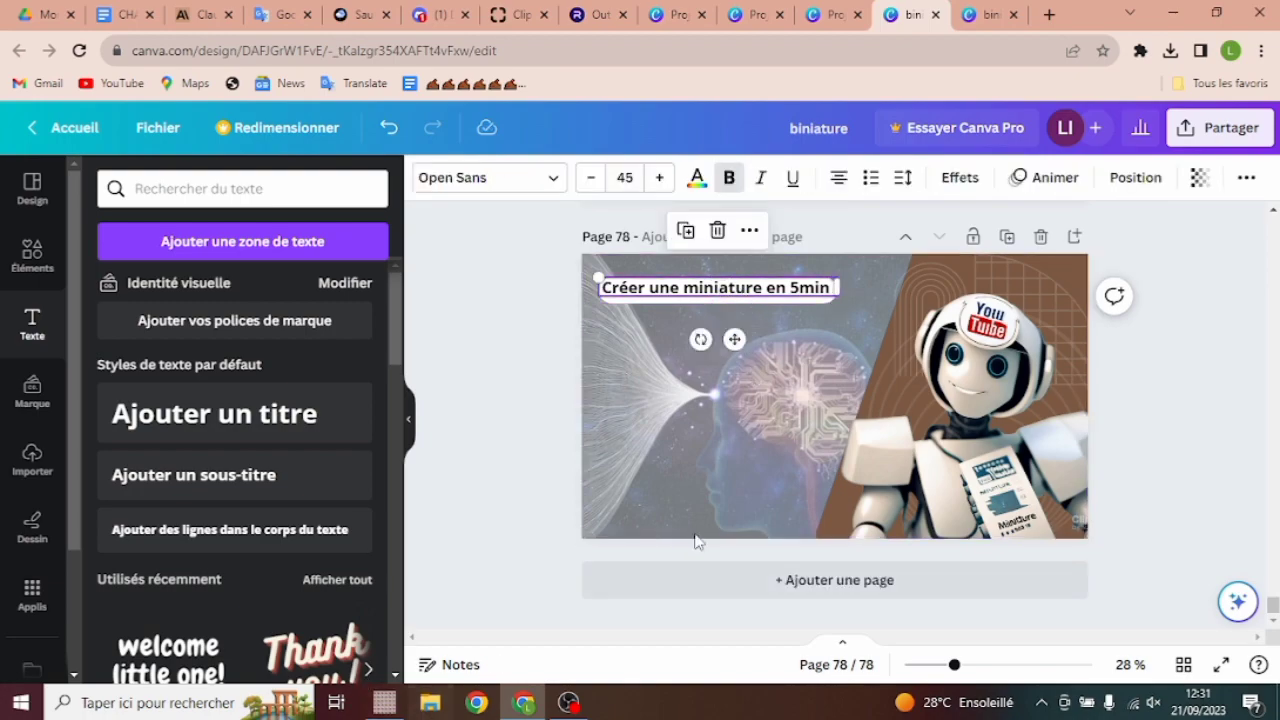
click(746, 516)
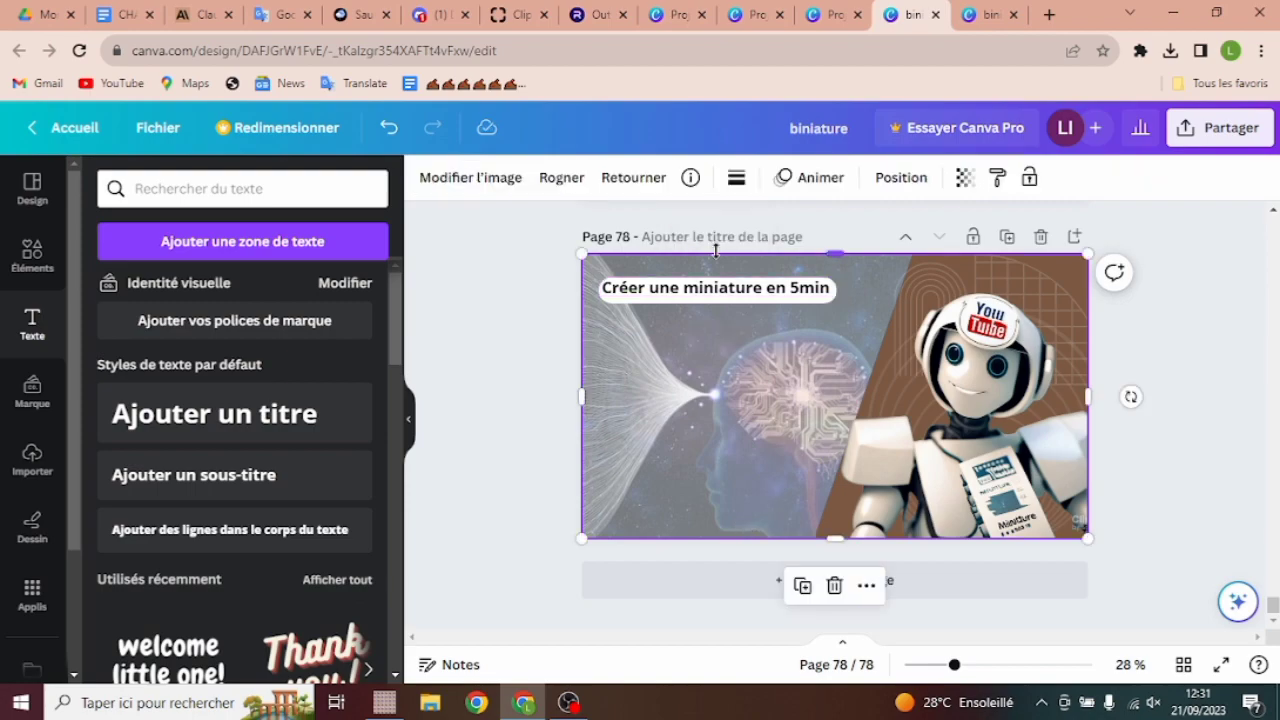
Duplicate the empty white rounded bar behind the subtitle and place the copy just below the original.
click(718, 305)
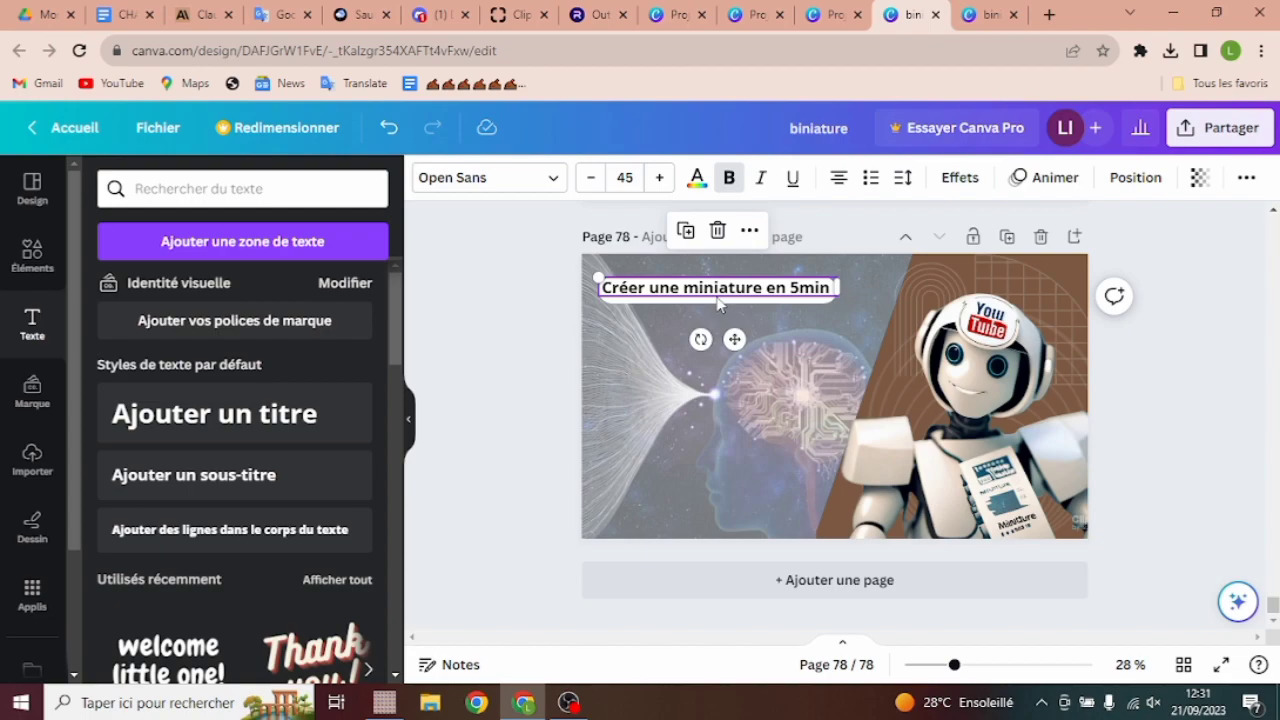
drag(717, 300, 716, 292)
click(672, 307)
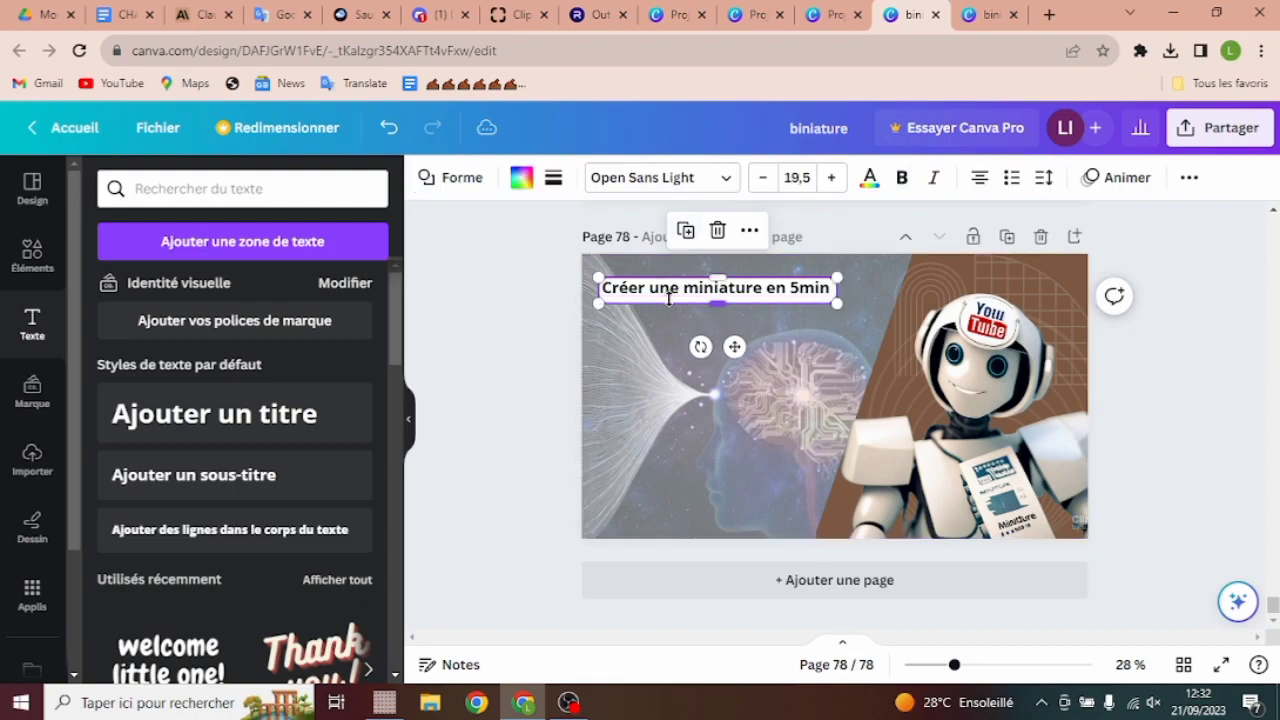
click(685, 232)
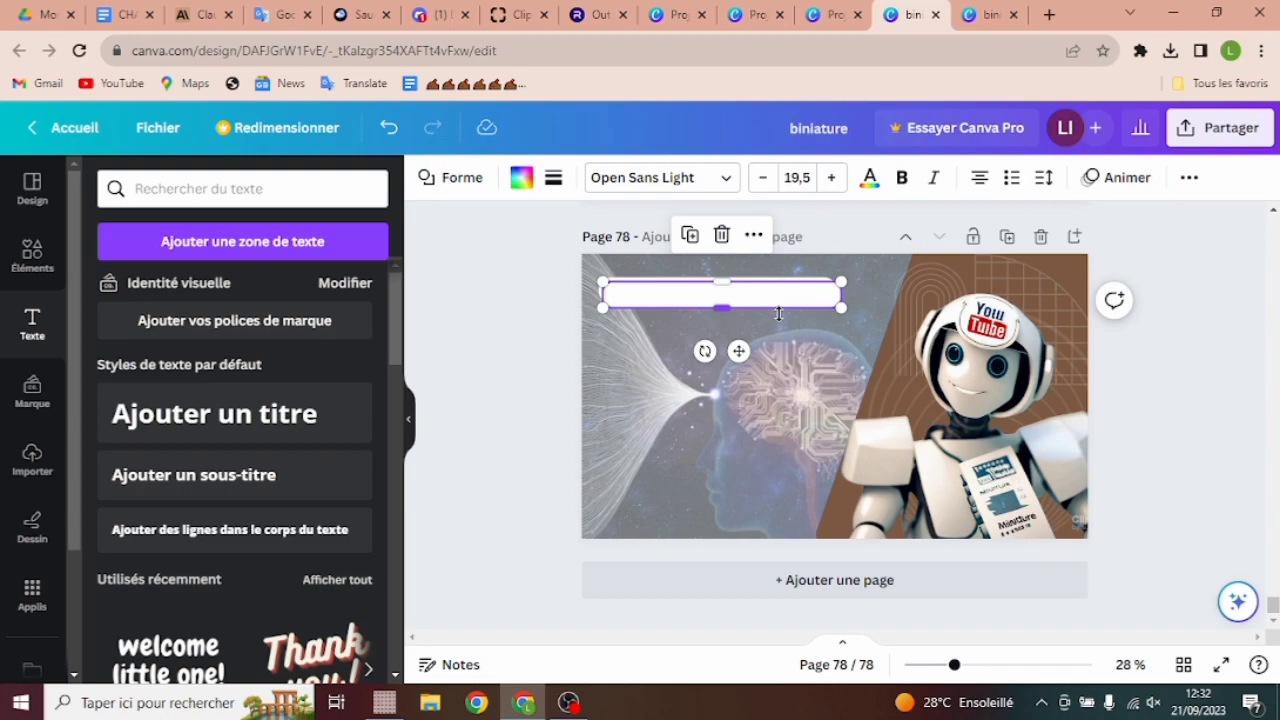
drag(752, 299, 766, 334)
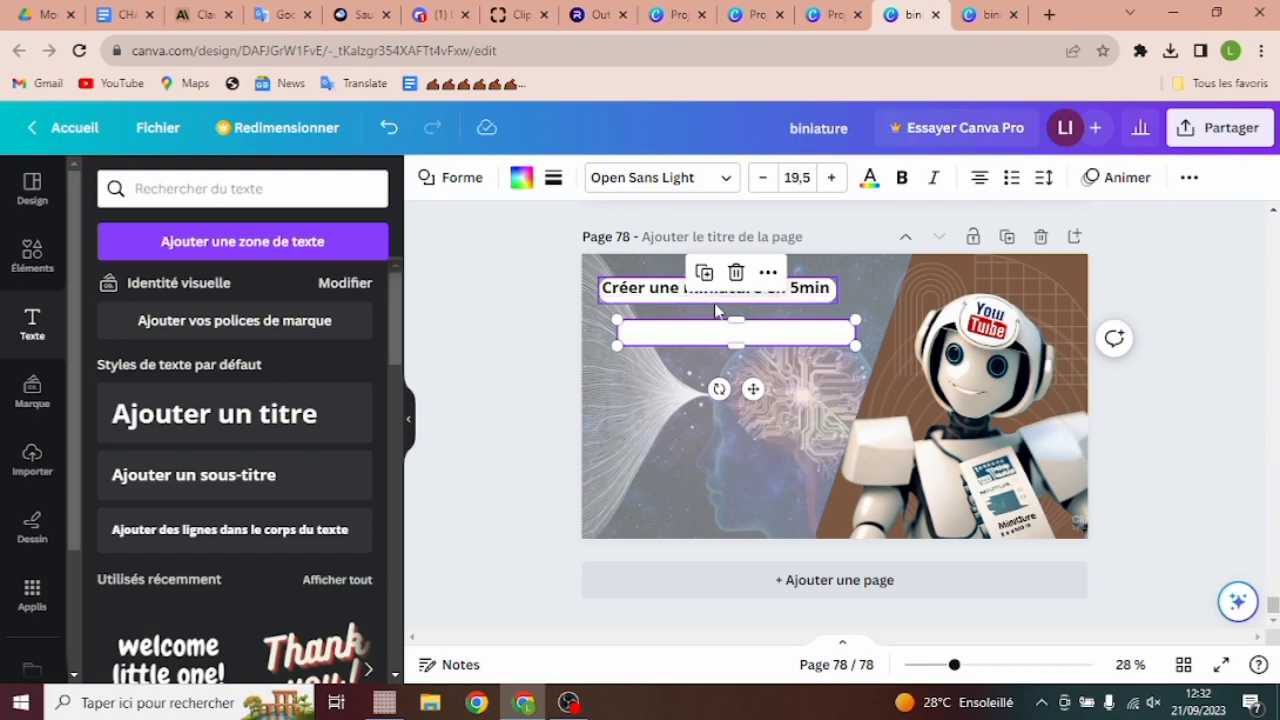
click(878, 264)
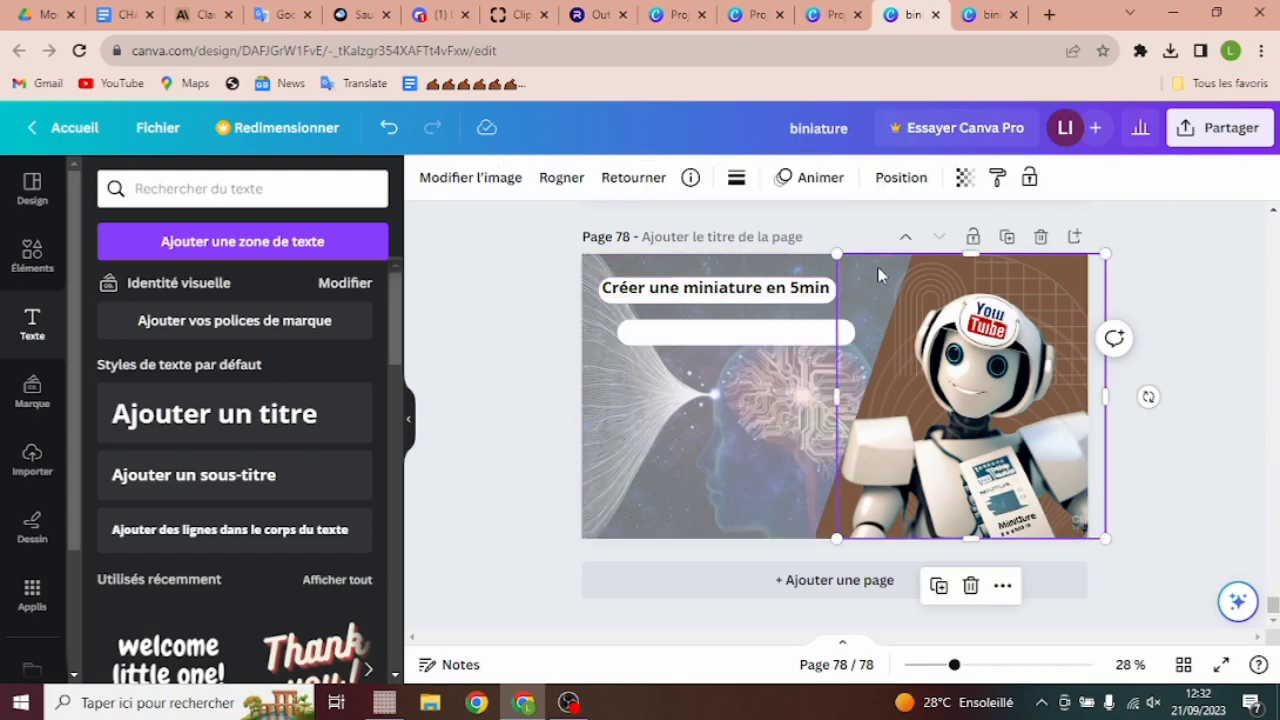
Convert the "Créer une miniature en 5min" text to uppercase and reduce its font size to 41 so it fits one line.
click(738, 292)
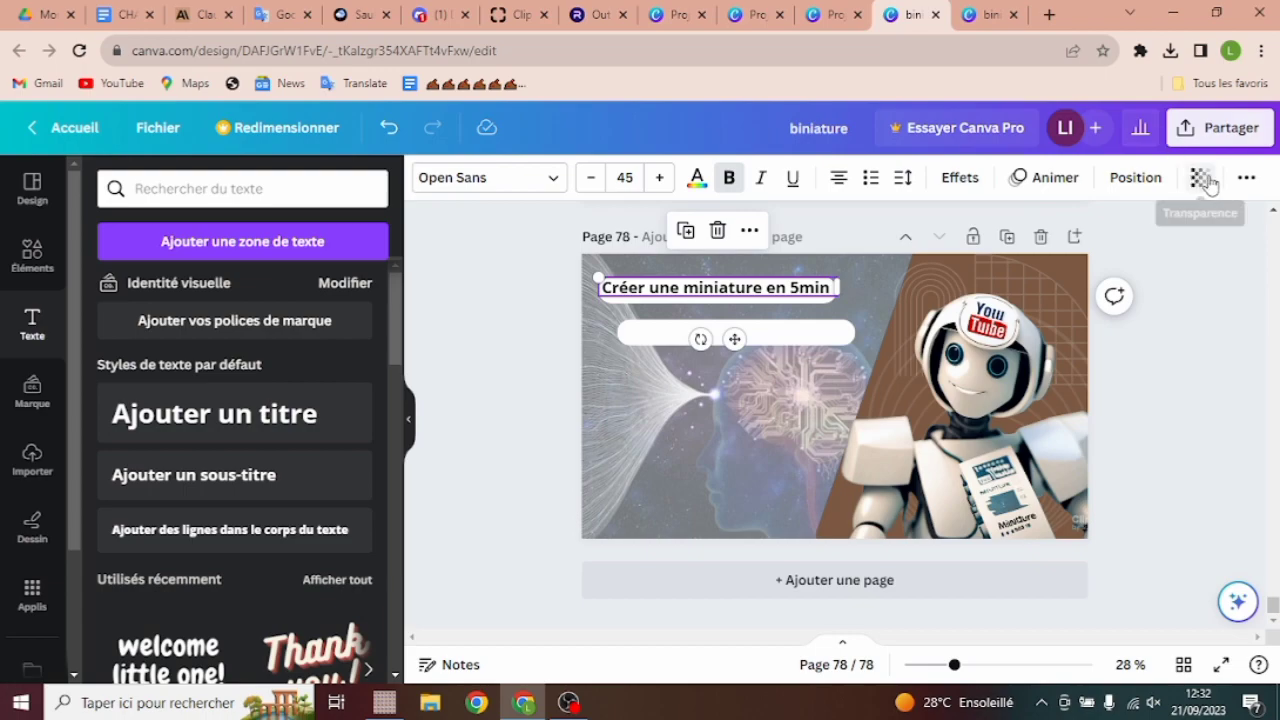
click(1248, 180)
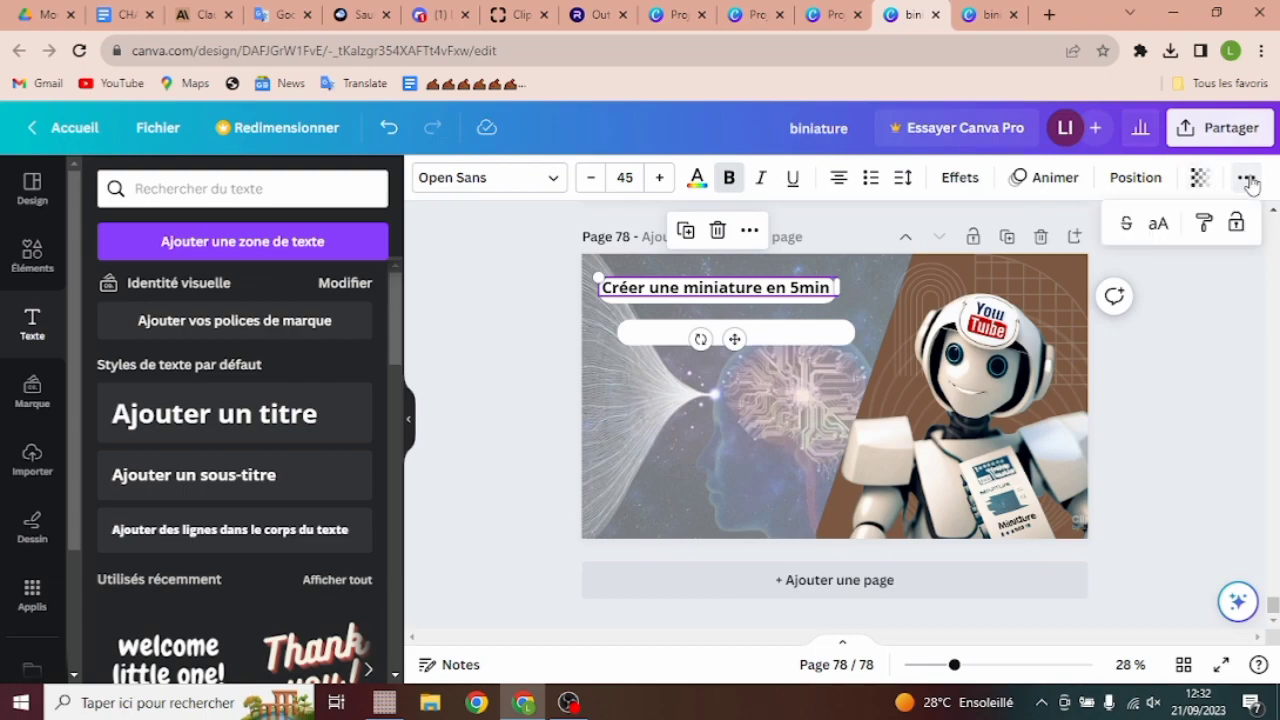
click(1159, 225)
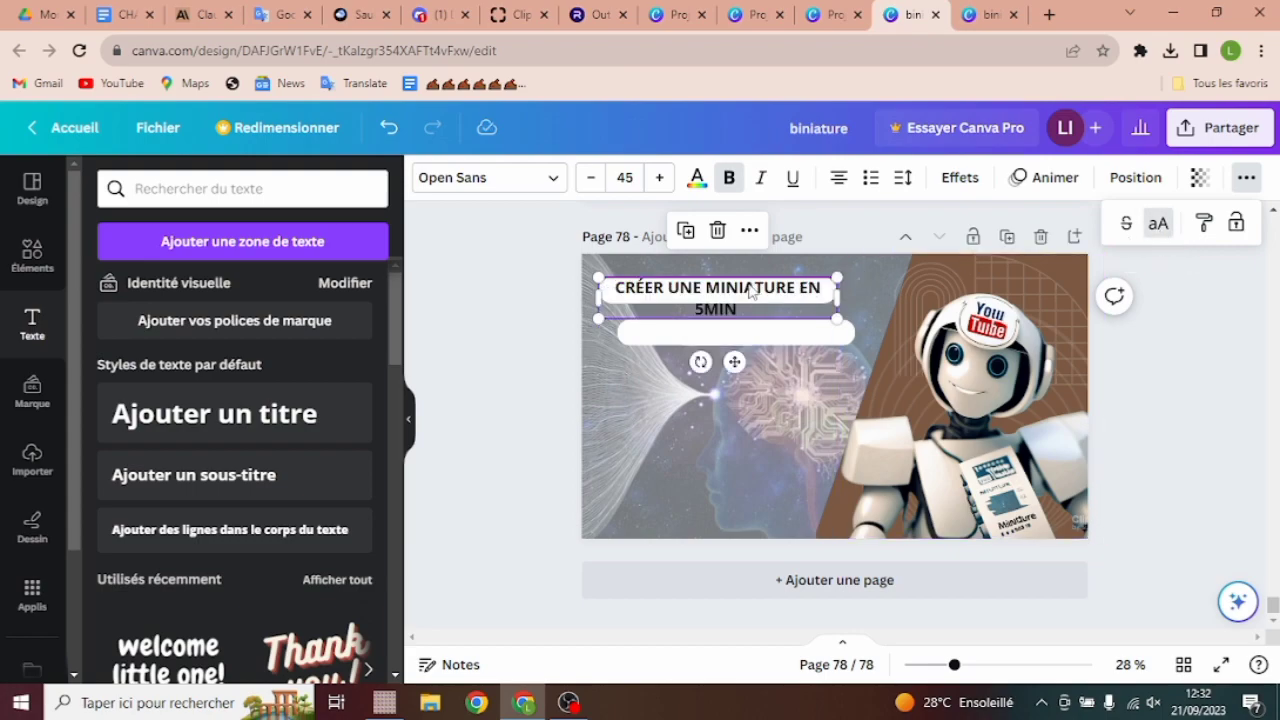
click(592, 179)
click(592, 179)
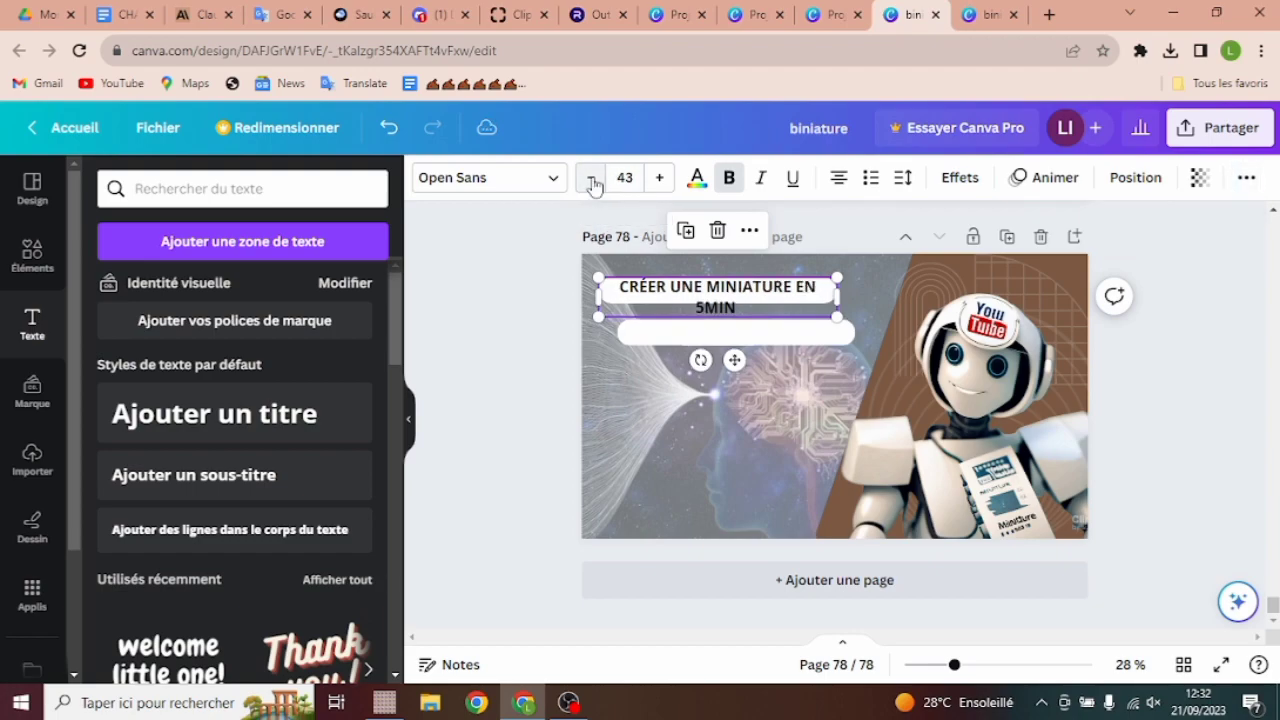
click(592, 179)
click(592, 179)
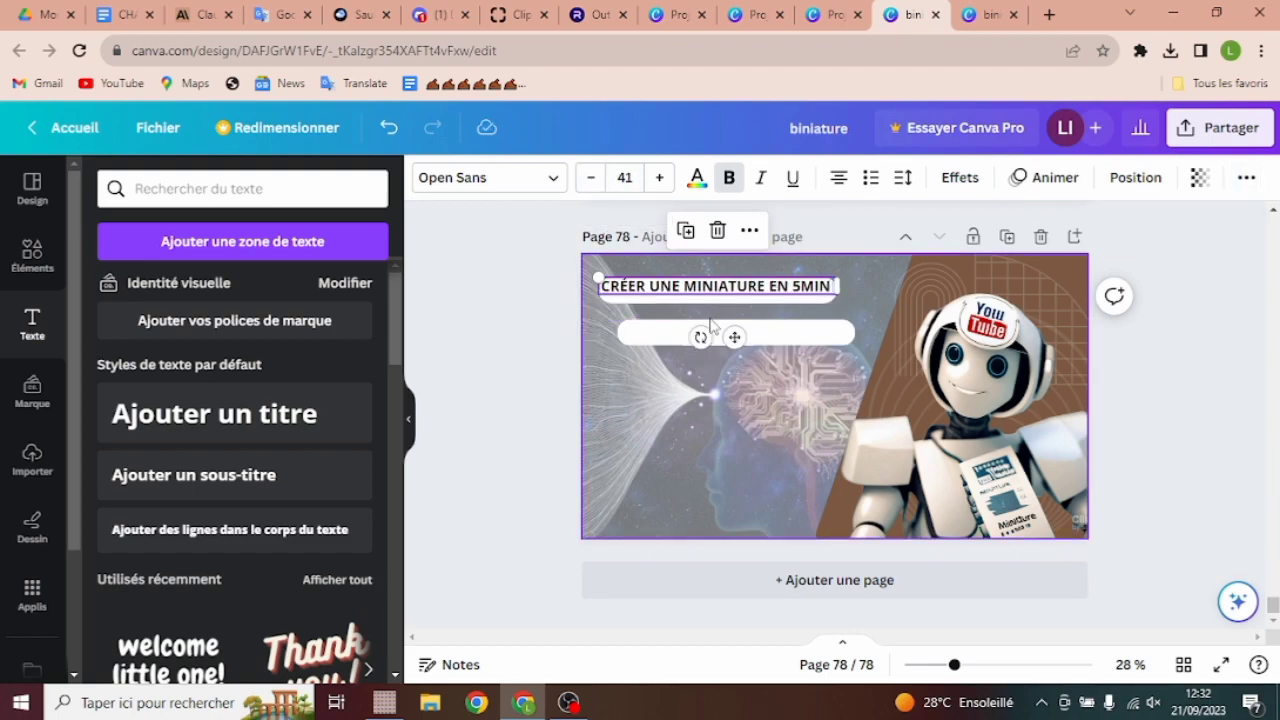
click(783, 407)
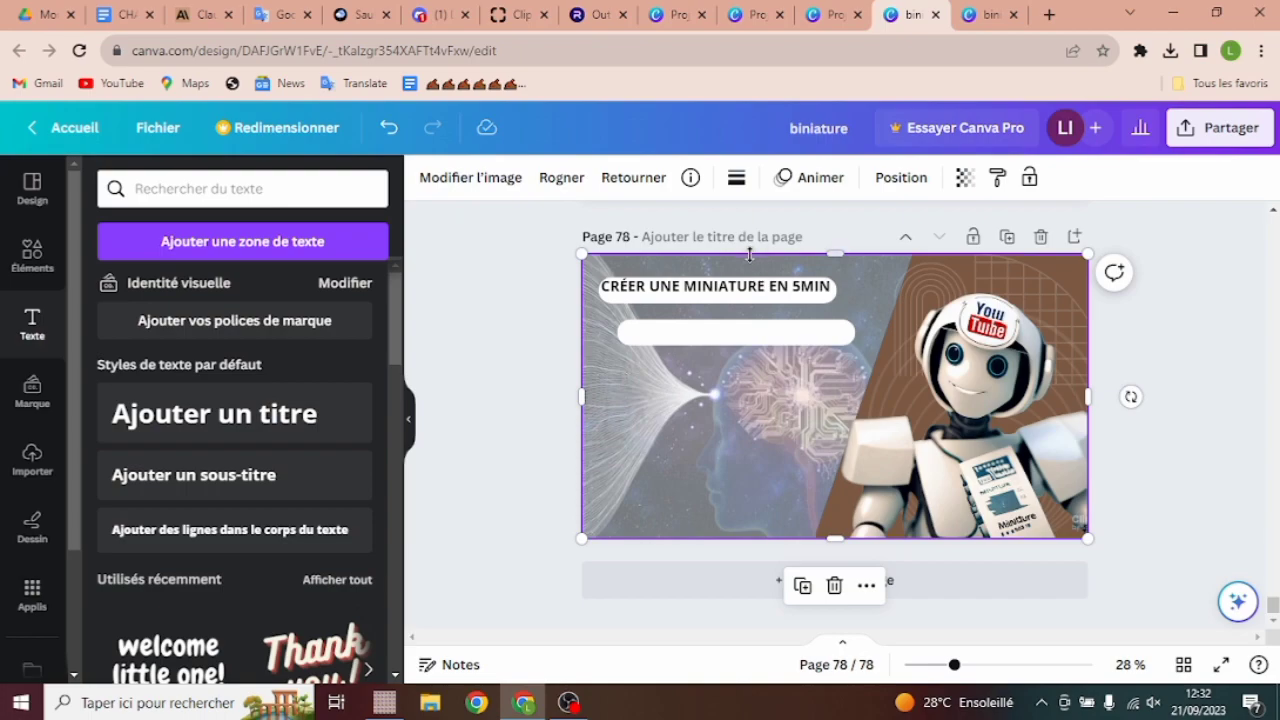
Nudge the uppercase text down so it sits vertically centred on its white bar.
click(743, 287)
drag(743, 288, 741, 288)
click(741, 417)
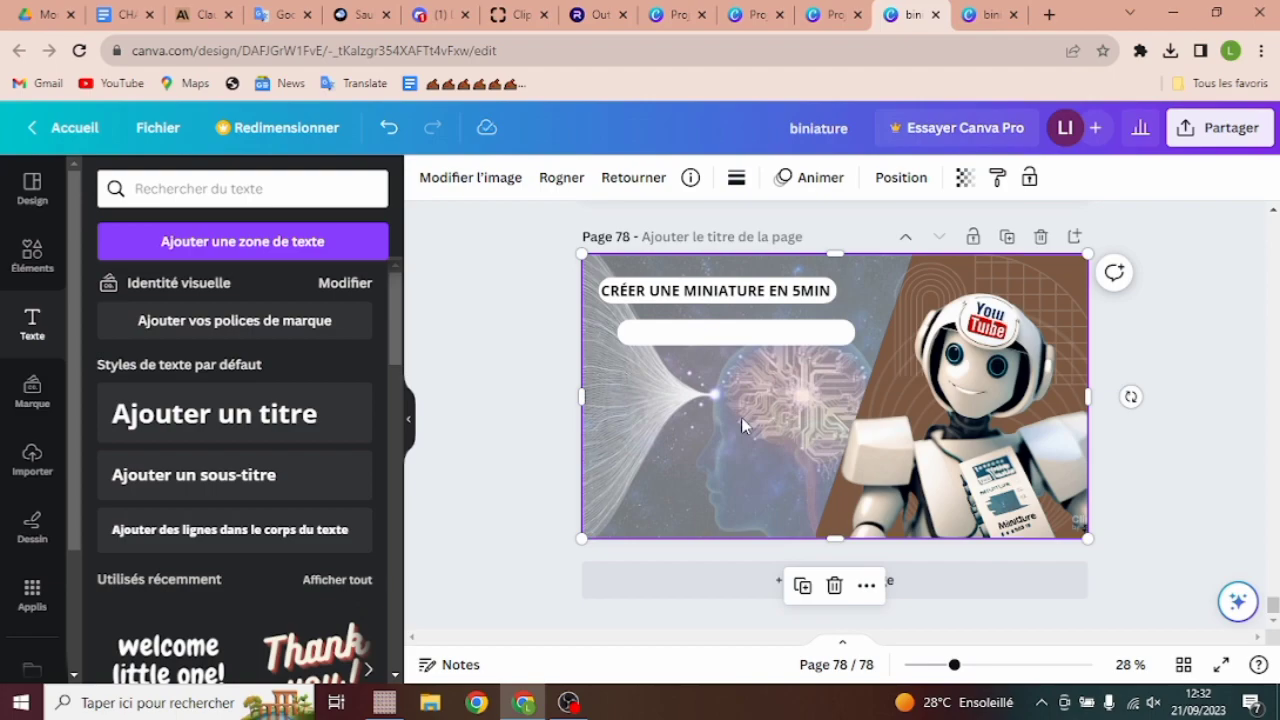
Remove "EN 5MIN" from the end of the text so it reads "CRÉER UNE MINIATURE".
click(792, 292)
click(831, 291)
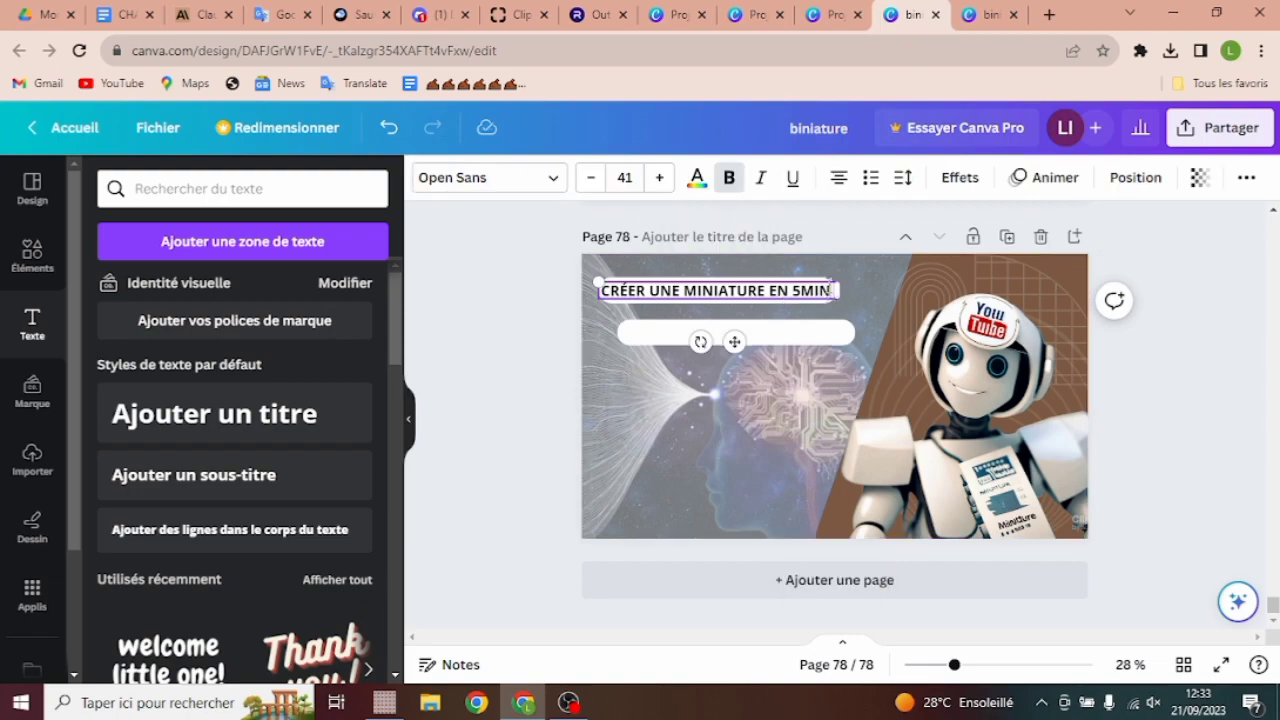
key(BackSpace)
key(BackSpace)
key(BackSpace)
key(BackSpace)
key(BackSpace)
key(BackSpace)
key(BackSpace)
key(BackSpace)
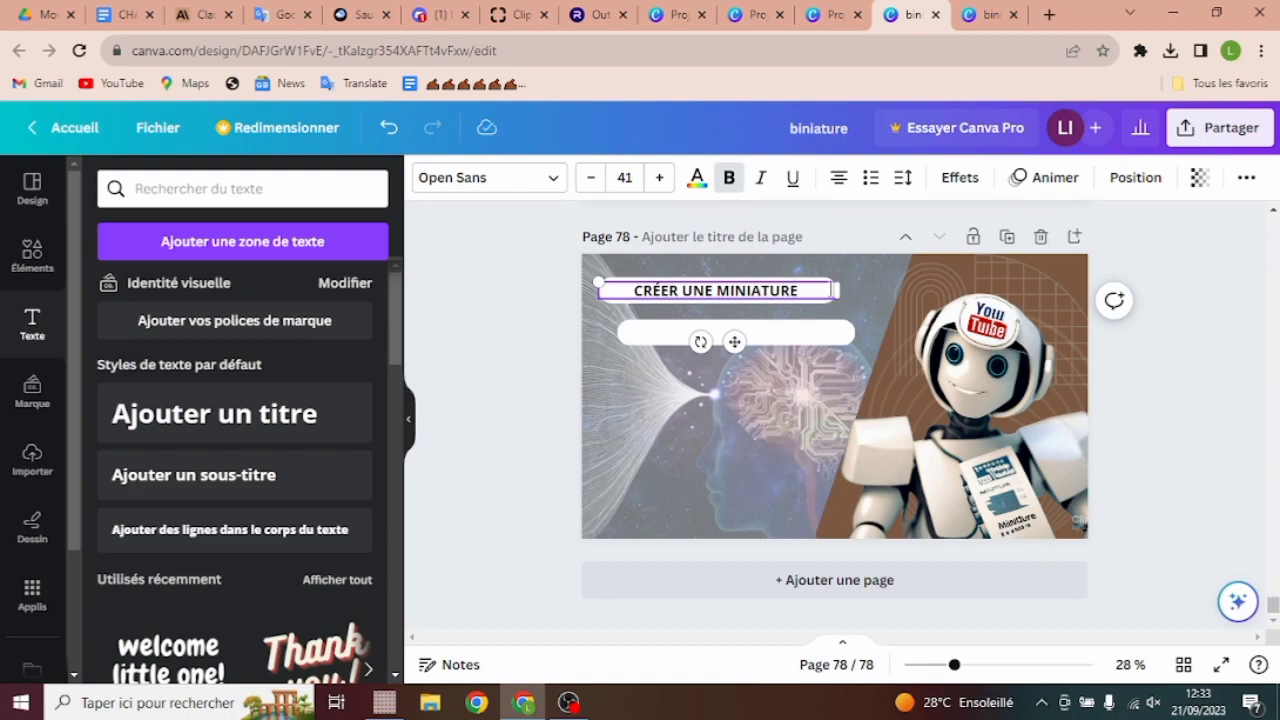
Enlarge the "CRÉER UNE MINIATURE" text until it nearly fills the width of its white bar.
click(662, 178)
click(662, 178)
click(662, 178)
click(662, 178)
click(662, 178)
click(662, 178)
click(662, 178)
click(662, 178)
click(662, 178)
click(662, 178)
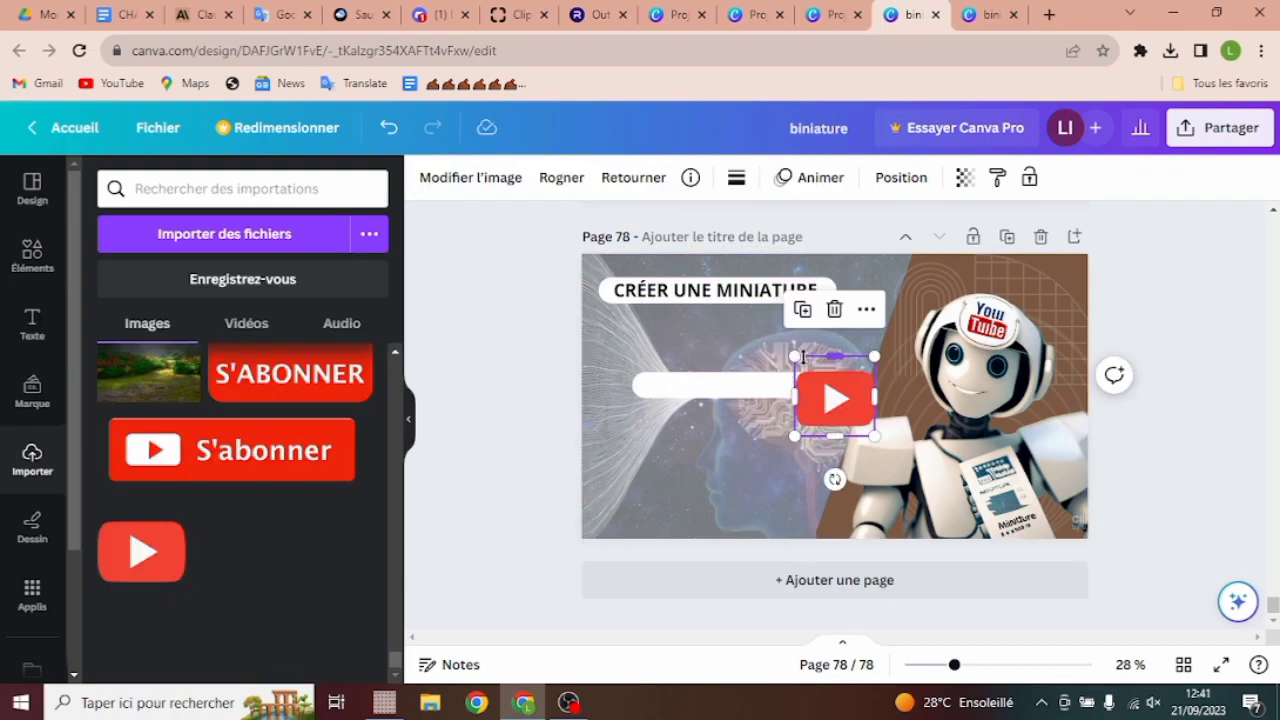
Move the red play logo below the title and fit the second white bar, about 566 px wide, against it.
drag(801, 357, 664, 305)
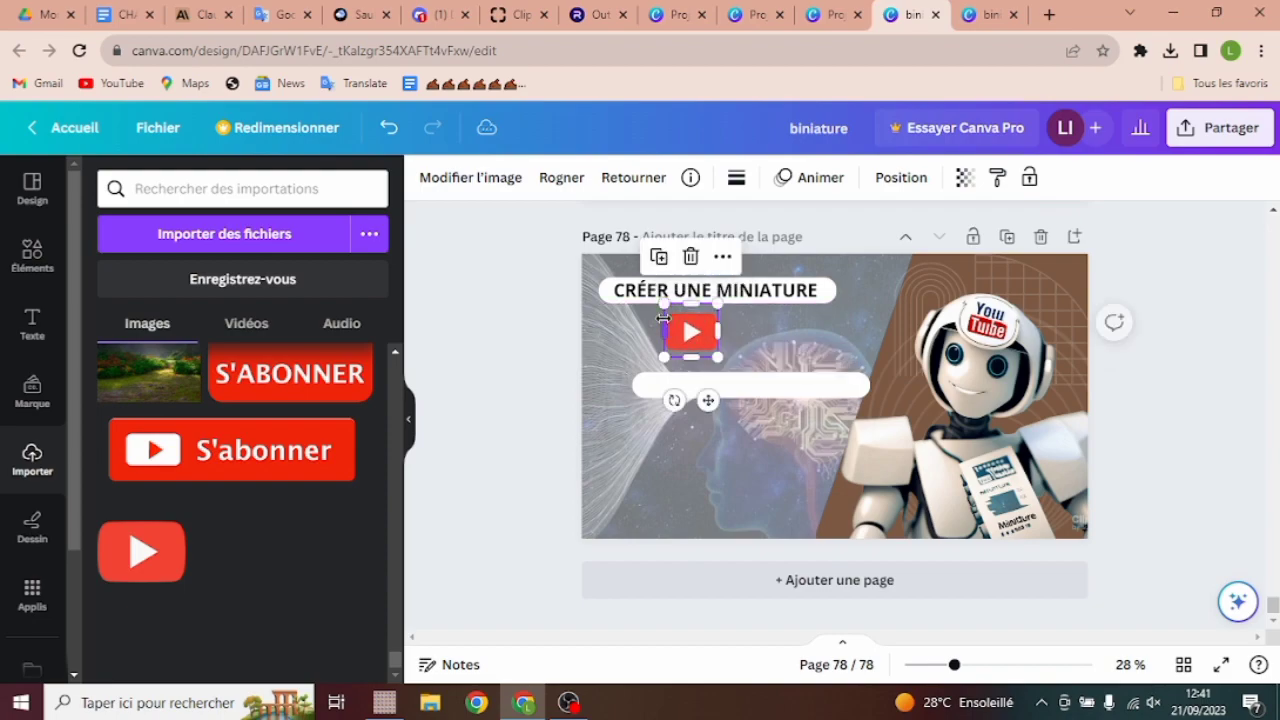
click(661, 389)
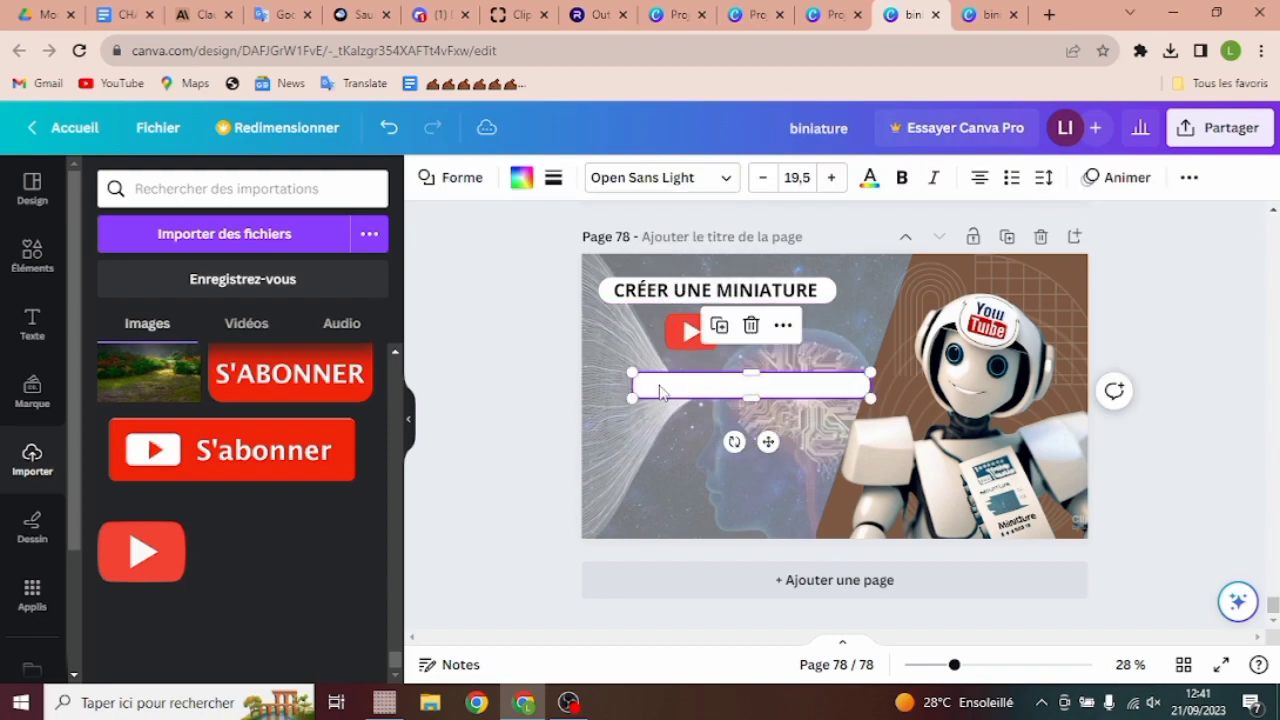
drag(634, 372, 674, 376)
drag(746, 396, 773, 332)
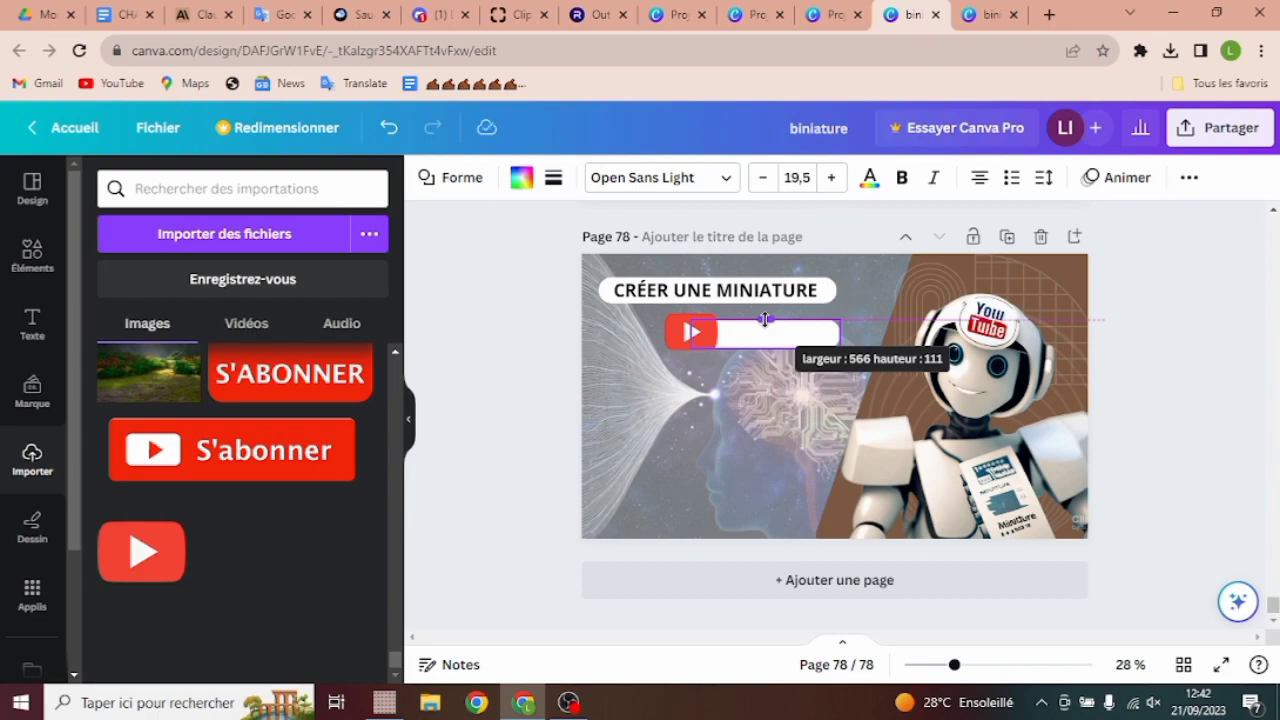
drag(765, 316, 765, 318)
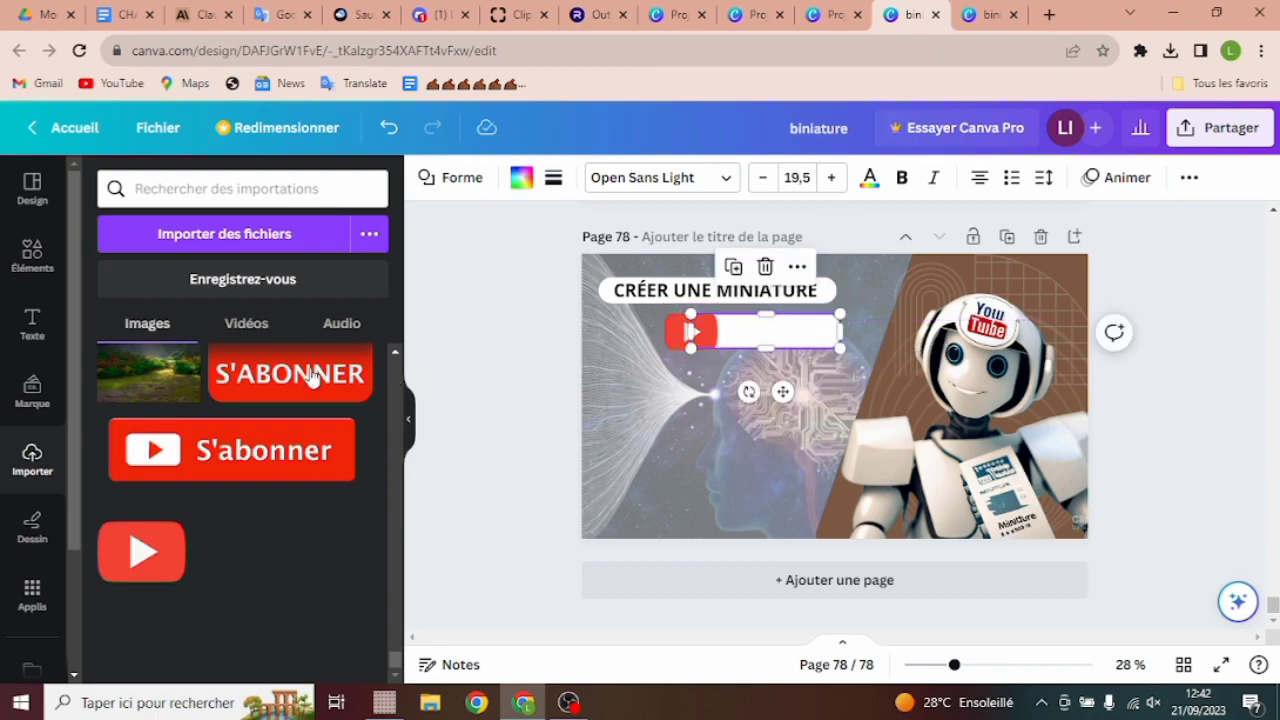
Add a heading text box below the second white bar and begin its text with "Y".
click(32, 325)
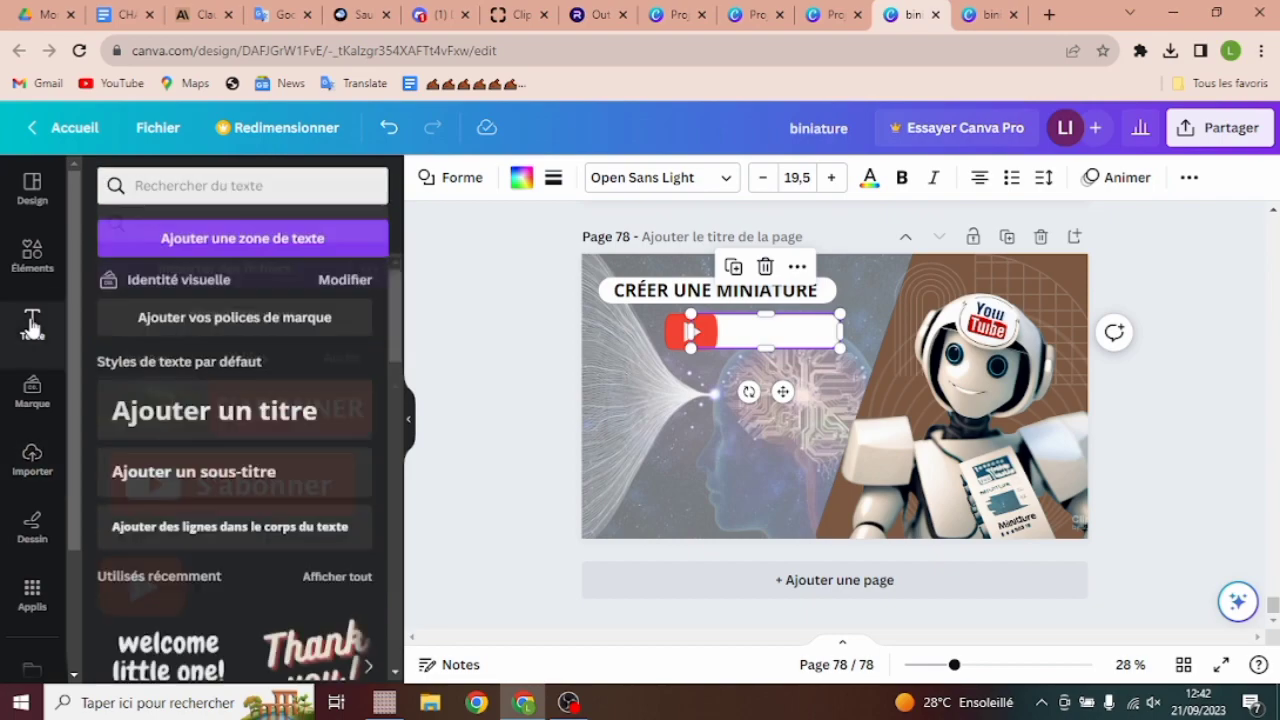
click(157, 415)
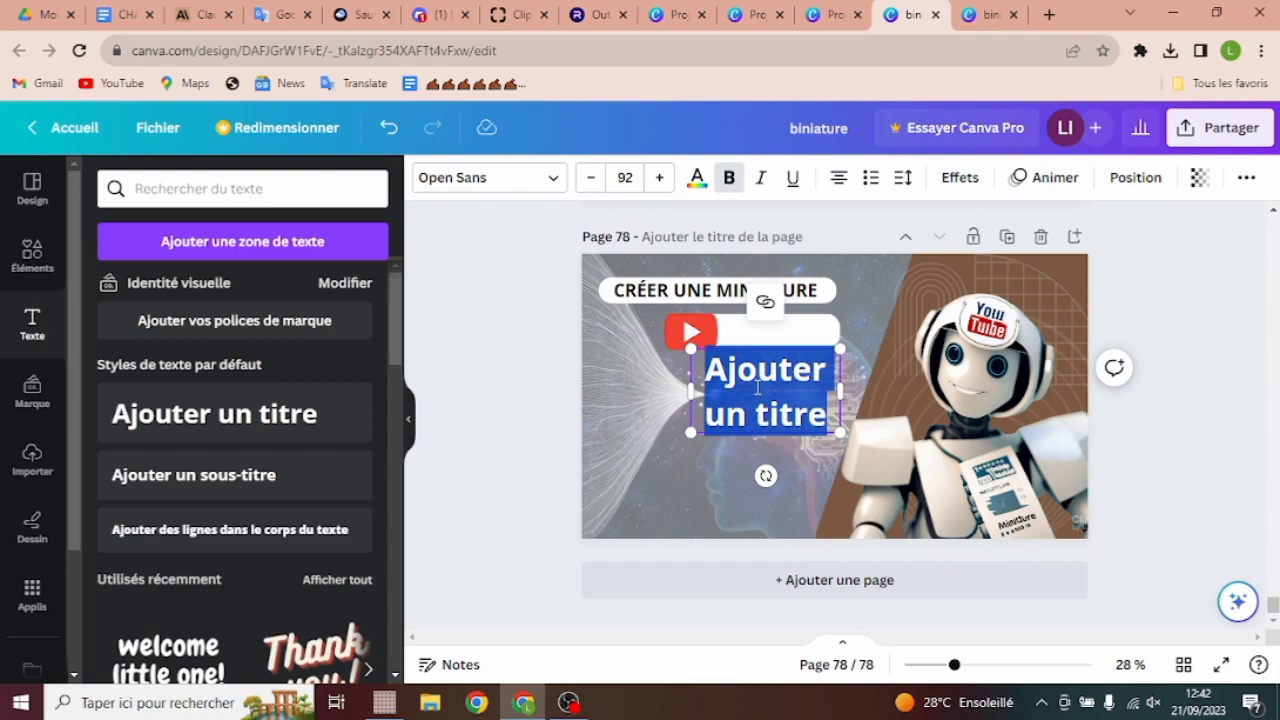
text(Y)
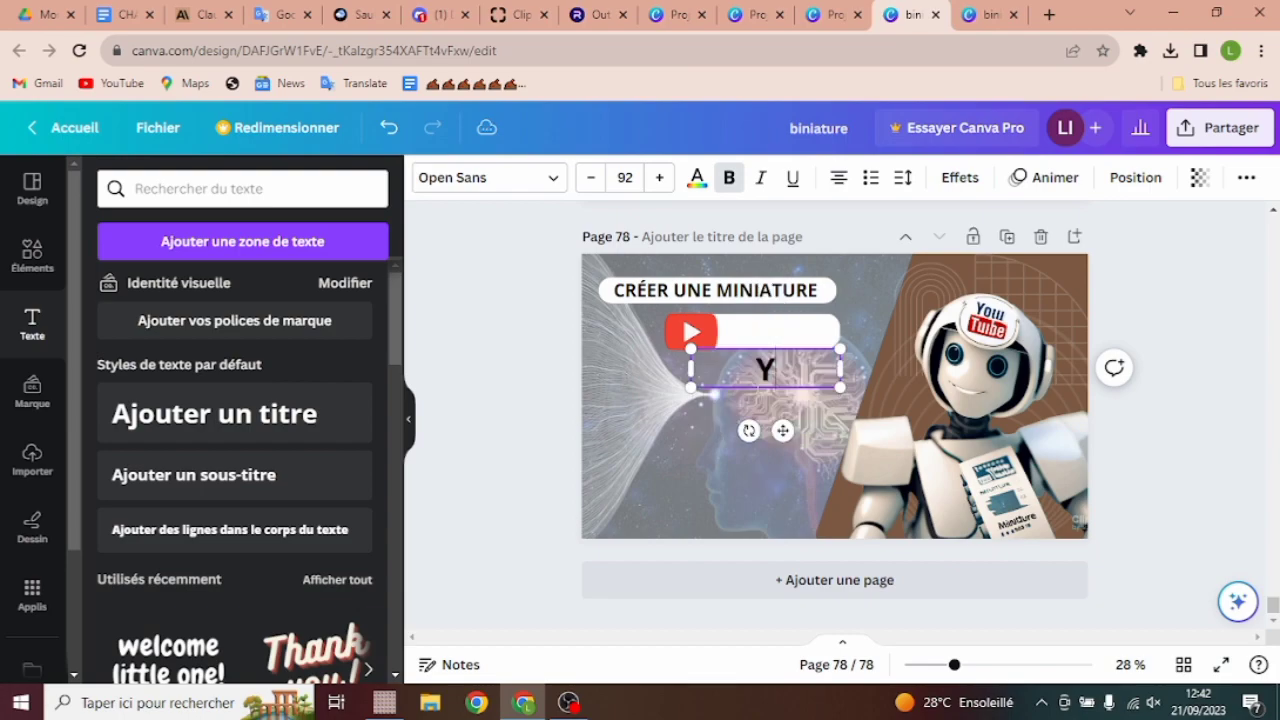